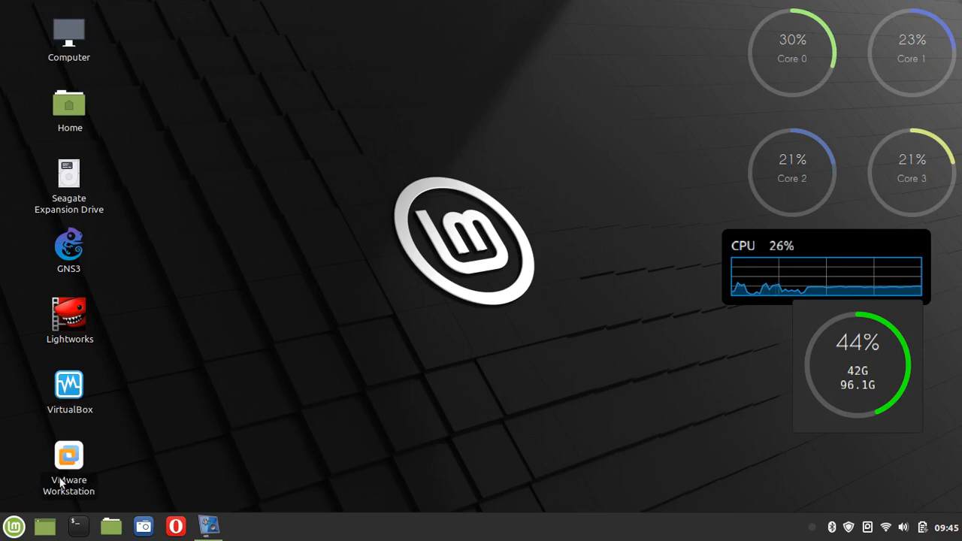
# Browse to the Documents/SO folder holding the Debian ISO in the file manager, then close it
pyautogui.click(111, 526)
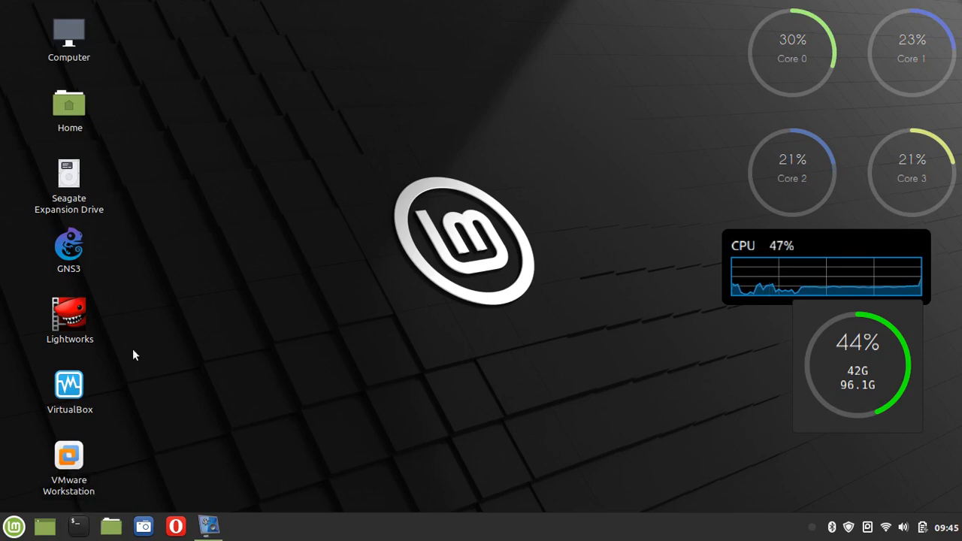
pyautogui.click(55, 136)
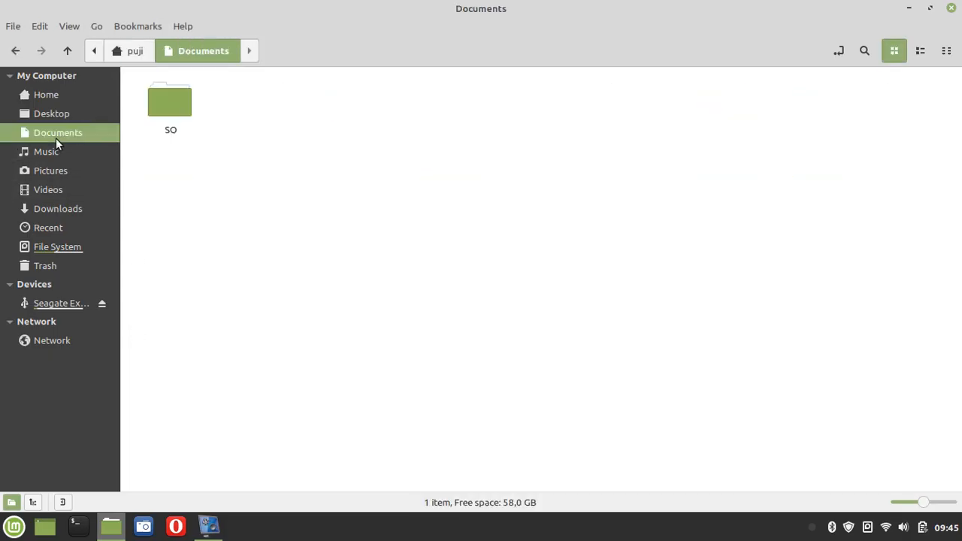
pyautogui.doubleClick(168, 105)
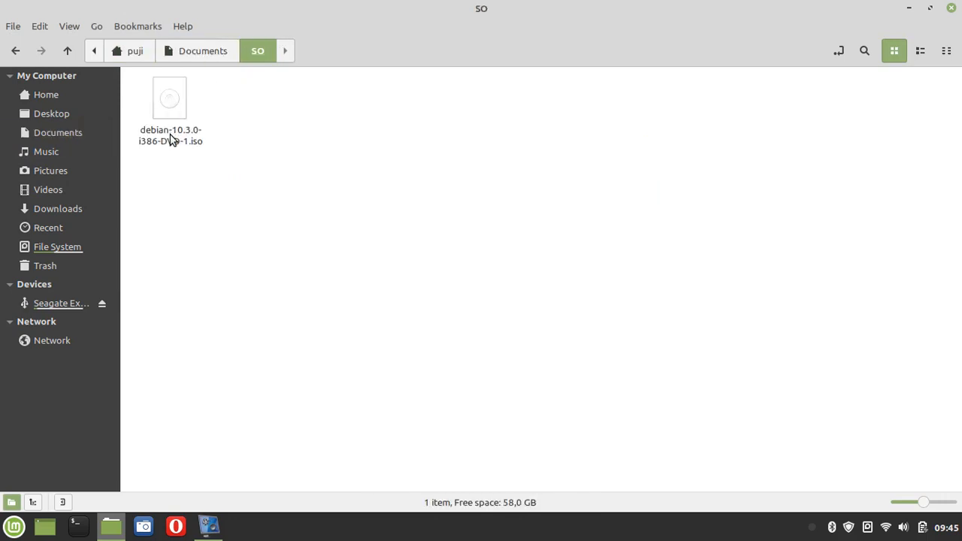
pyautogui.click(952, 9)
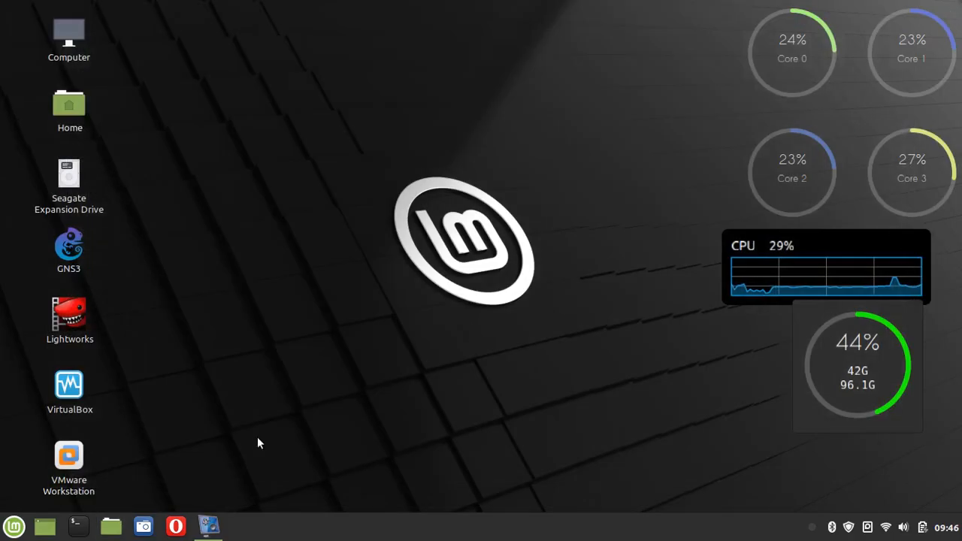
# Launch VMware Workstation by running vmware in a terminal, then reopen the file manager
pyautogui.click(77, 526)
pyautogui.write('vmwa')
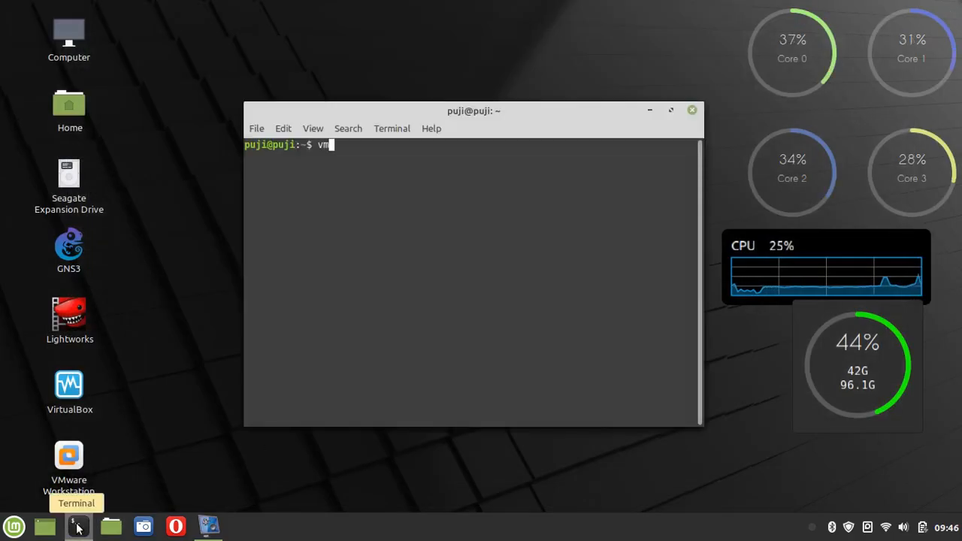
pyautogui.write('re')
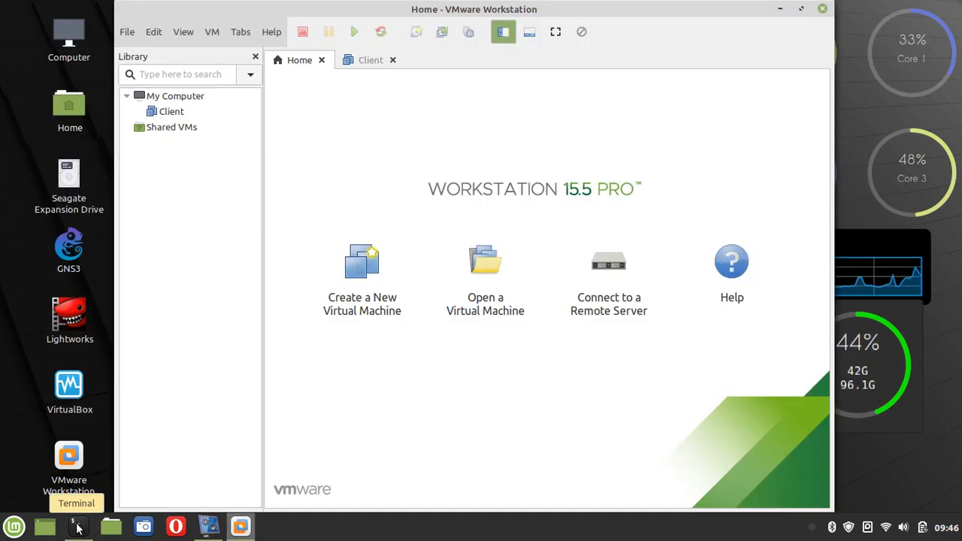
pyautogui.click(110, 529)
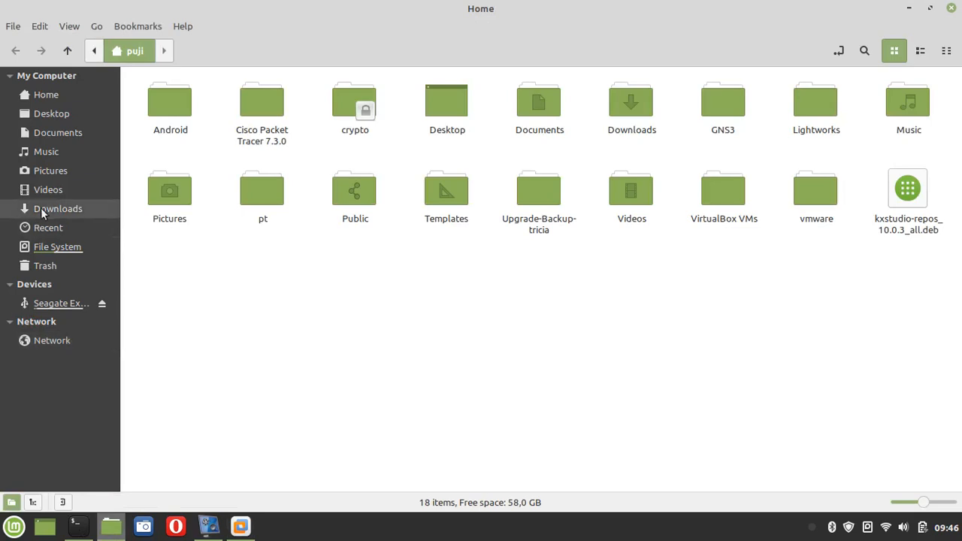
# Go to the Pictures folder and select praktikum NMAP.png
pyautogui.click(45, 166)
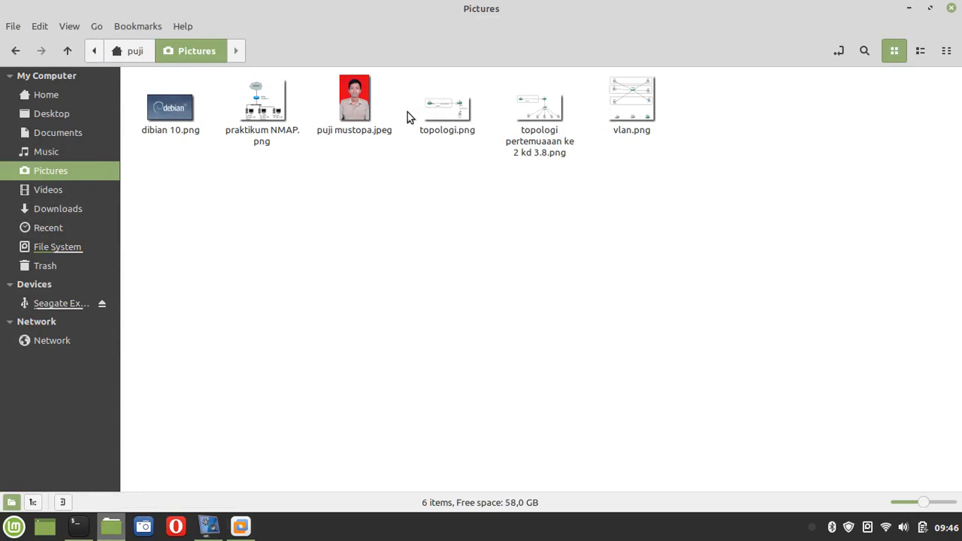
pyautogui.click(274, 113)
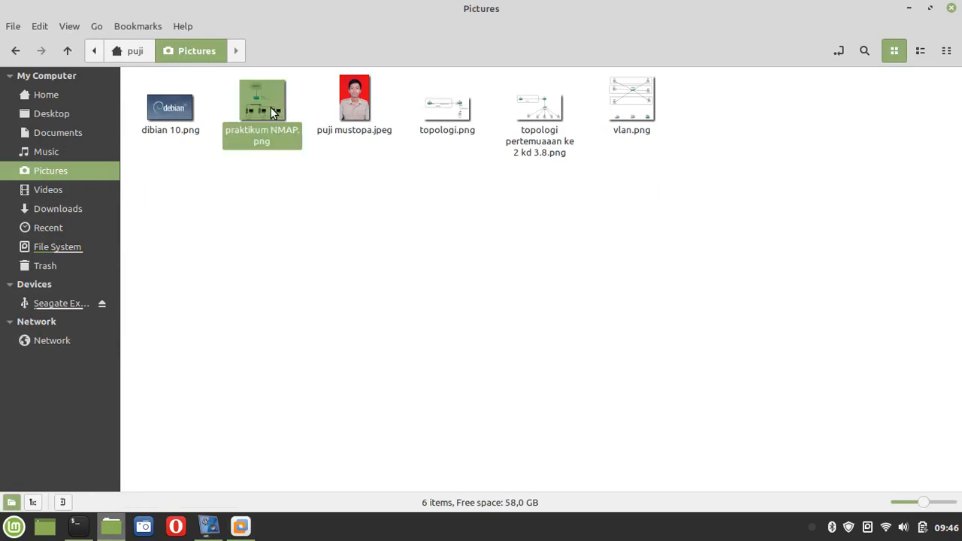
pyautogui.doubleClick(274, 113)
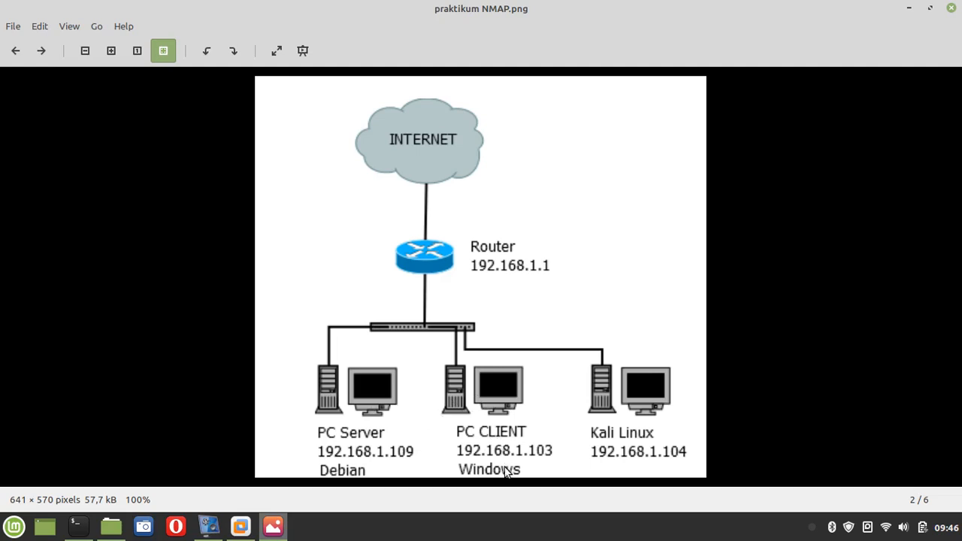
pyautogui.click(952, 8)
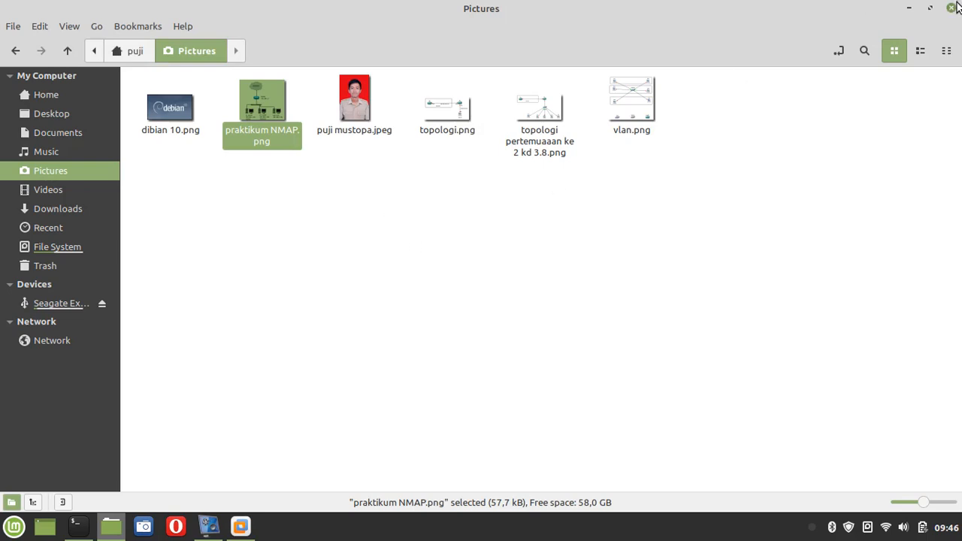
# Close the file manager and start Create a New Virtual Machine from the Workstation Home page
pyautogui.click(953, 8)
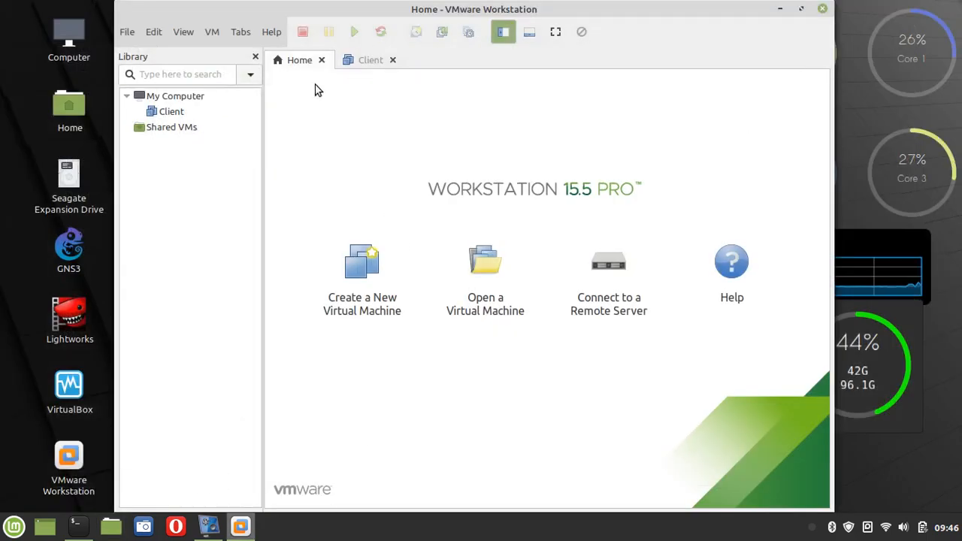
pyautogui.click(370, 62)
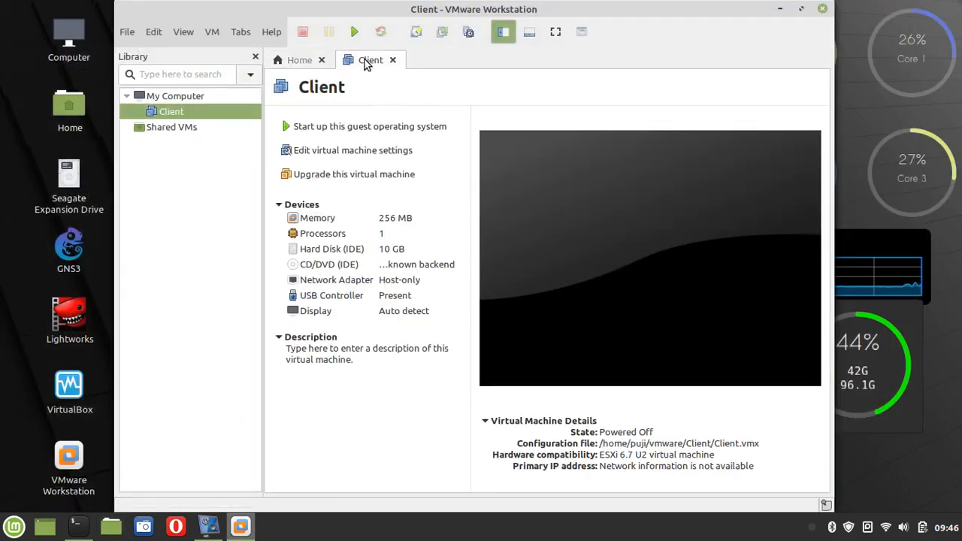
pyautogui.click(304, 65)
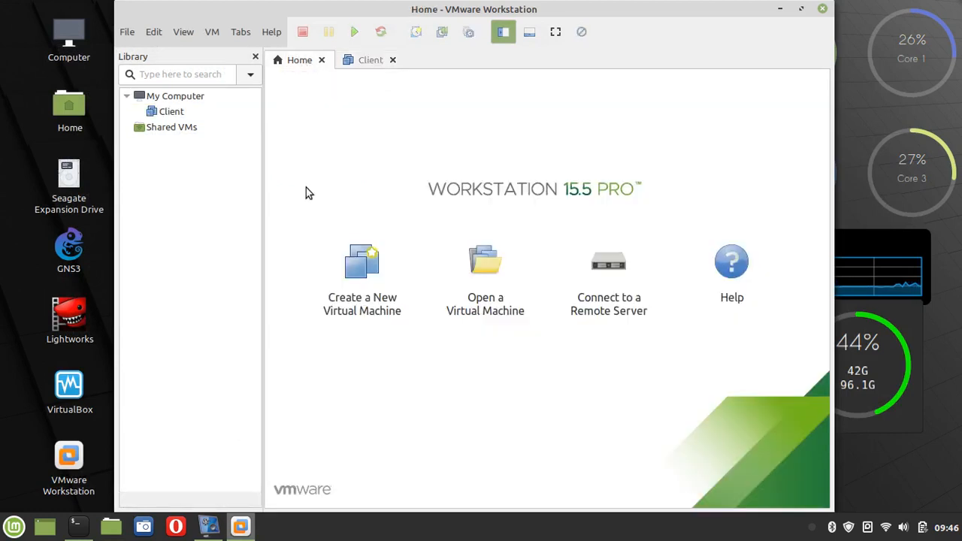
pyautogui.click(365, 284)
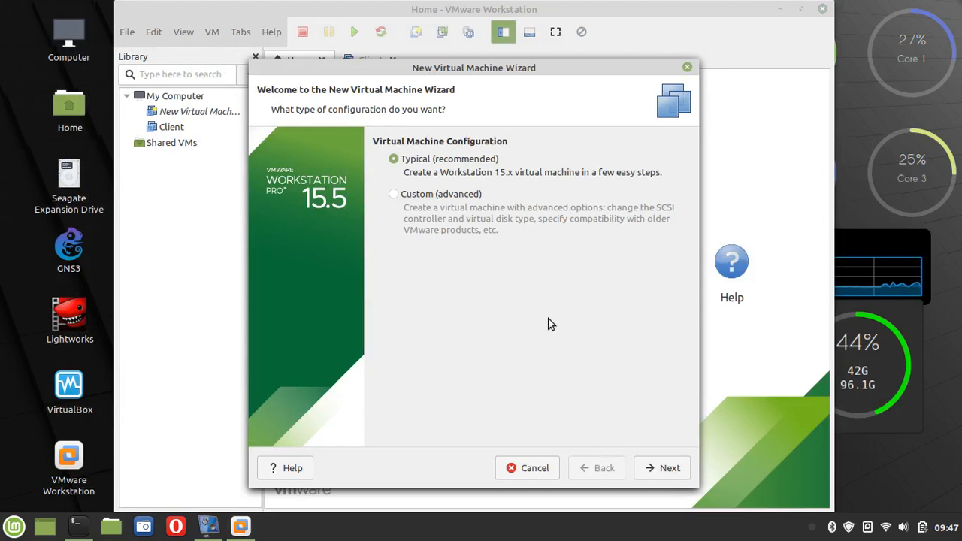
# Keep Typical configuration and pick debian-10.3.0-i386-DVD-1.iso from the SO folder as the installer image
pyautogui.click(669, 471)
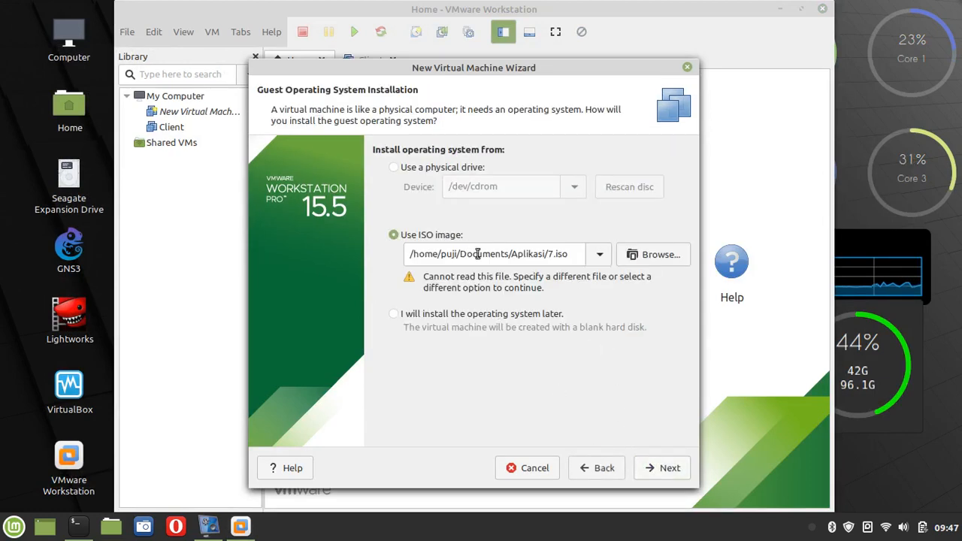
pyautogui.click(600, 260)
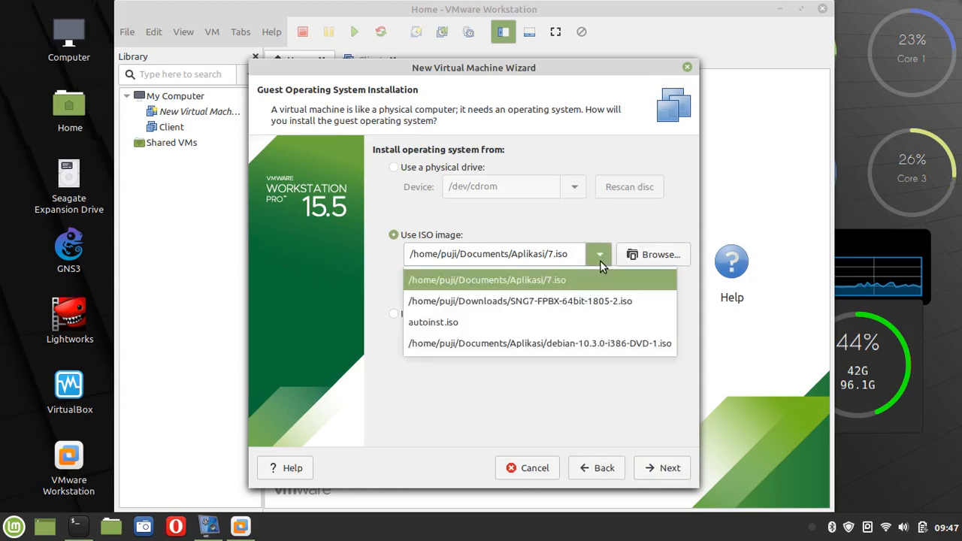
pyautogui.click(638, 258)
pyautogui.click(638, 258)
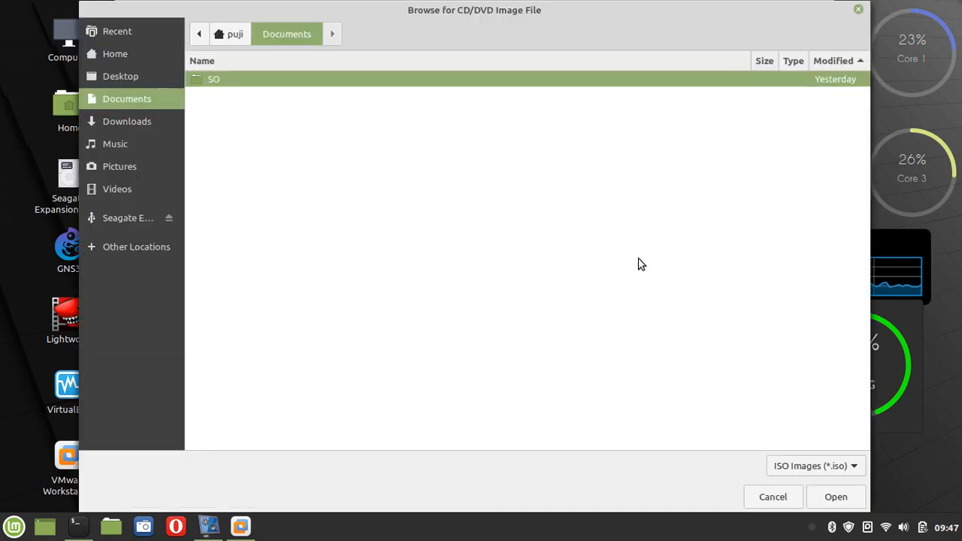
pyautogui.doubleClick(216, 85)
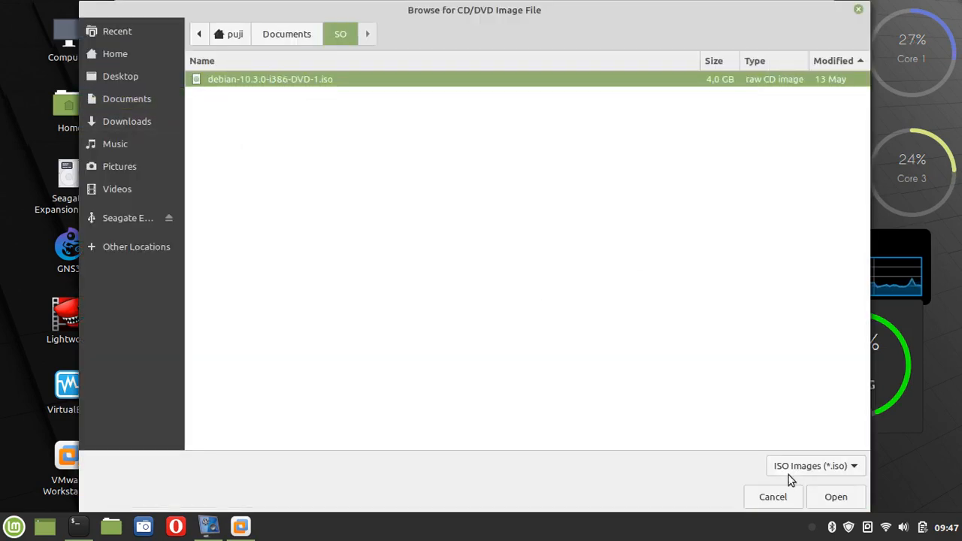
pyautogui.click(851, 503)
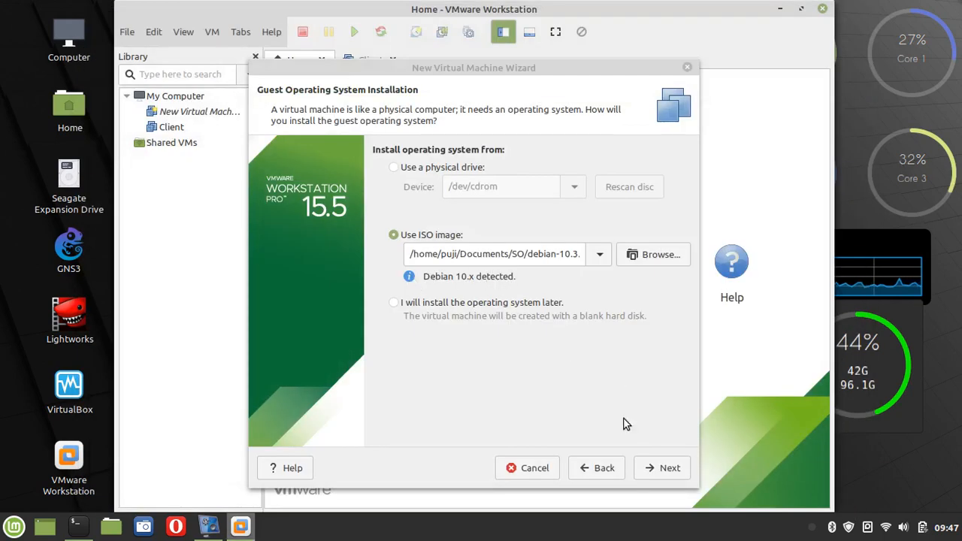
pyautogui.click(656, 471)
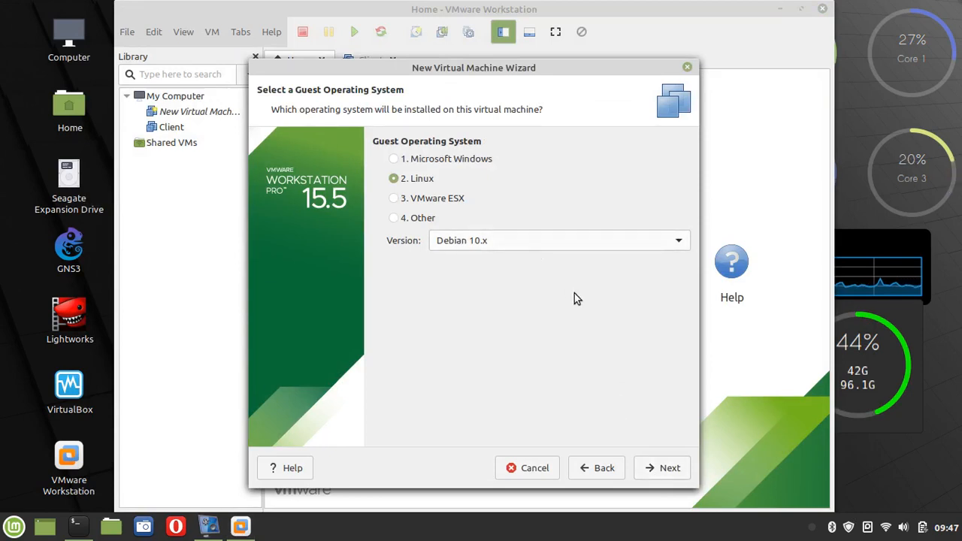
# Keep Linux Debian 10.x and name the virtual machine 'Router Debian'
pyautogui.click(665, 472)
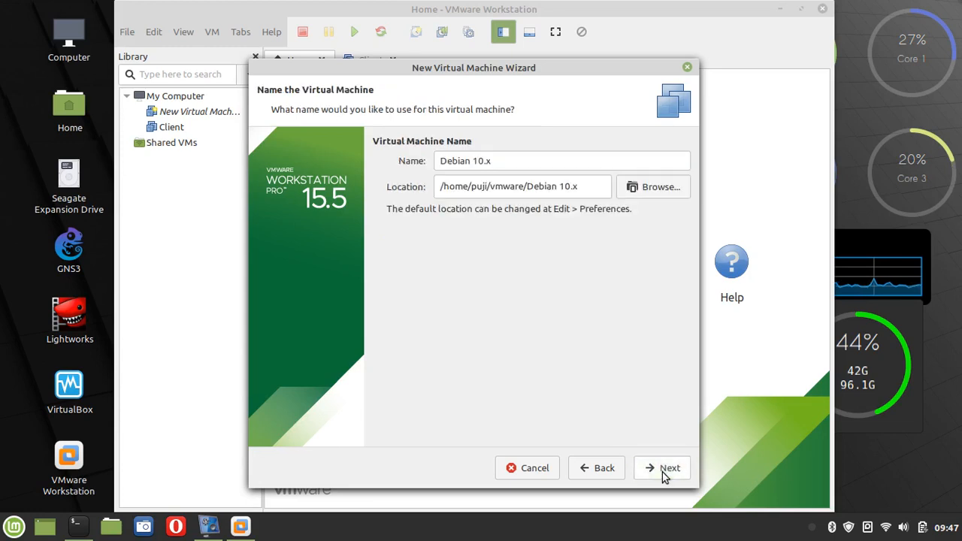
pyautogui.tripleClick(508, 164)
pyautogui.write('Rout')
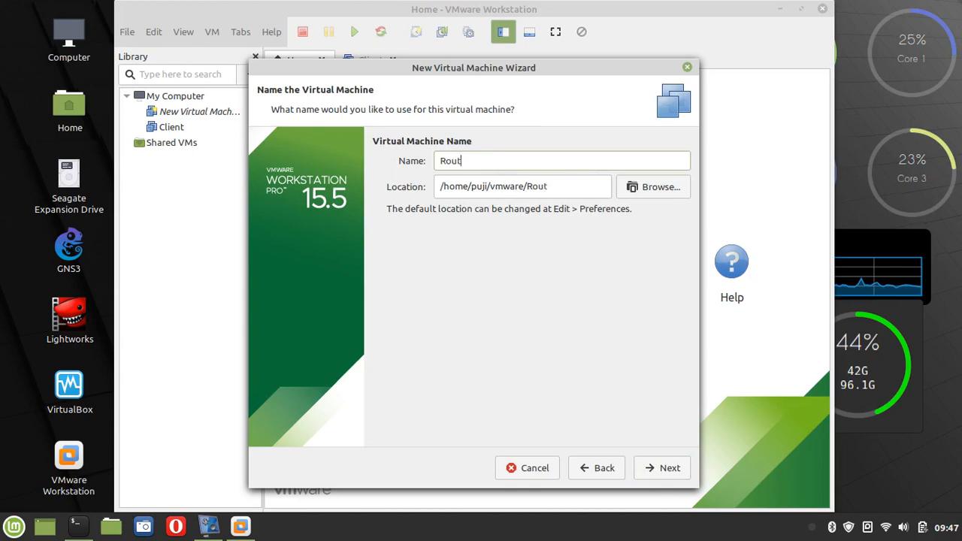
pyautogui.write('er Debian')
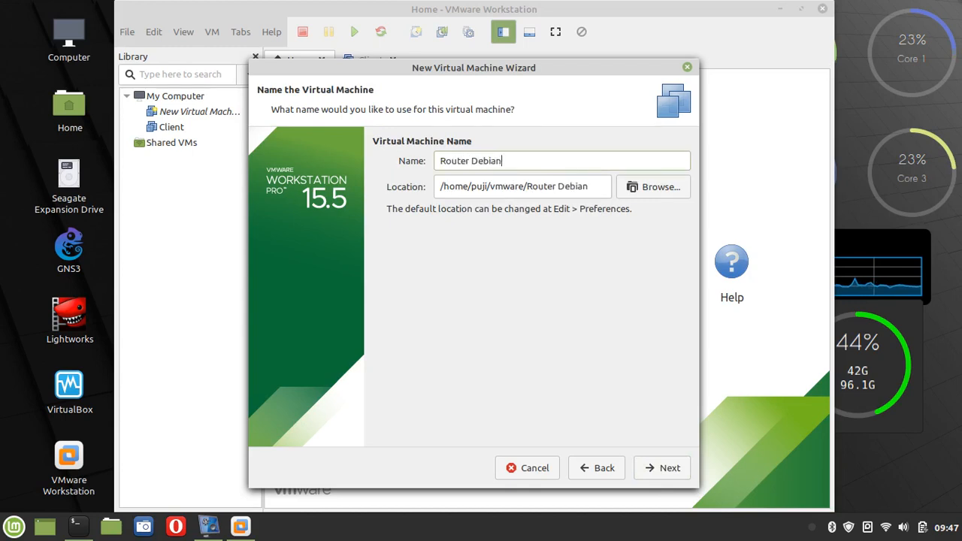
pyautogui.click(669, 467)
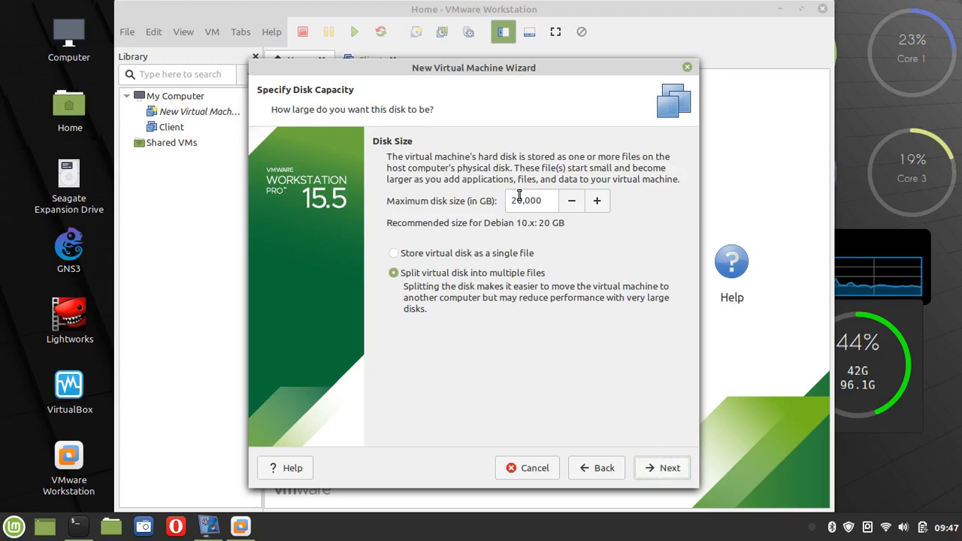
# Change the maximum disk size from 20 GB to 10 GB and continue to the summary
pyautogui.click(514, 202)
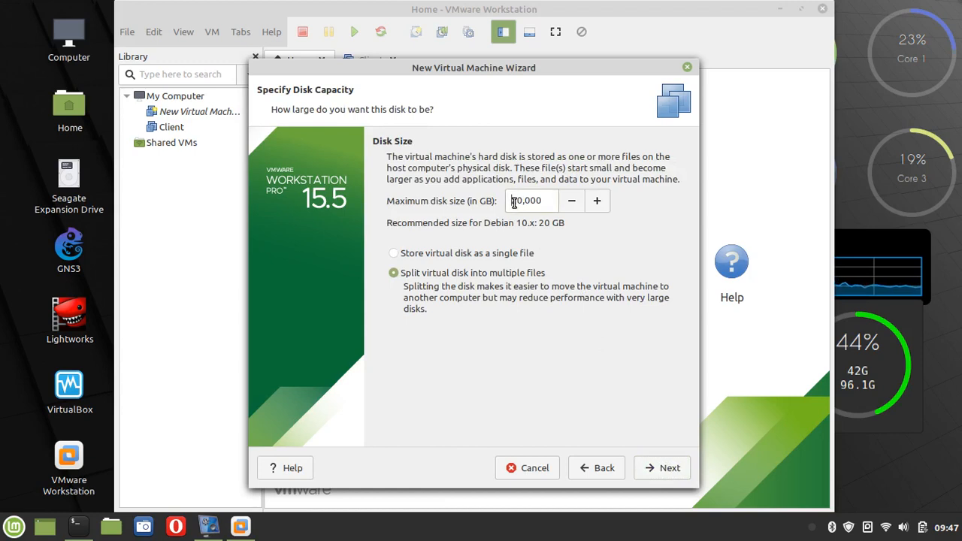
pyautogui.press('Delete')
pyautogui.write('1')
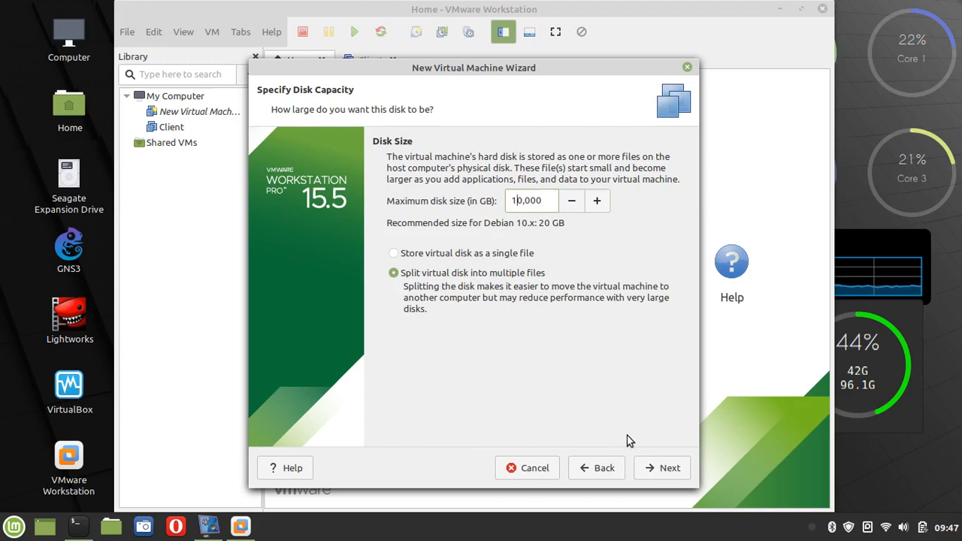
pyautogui.click(668, 469)
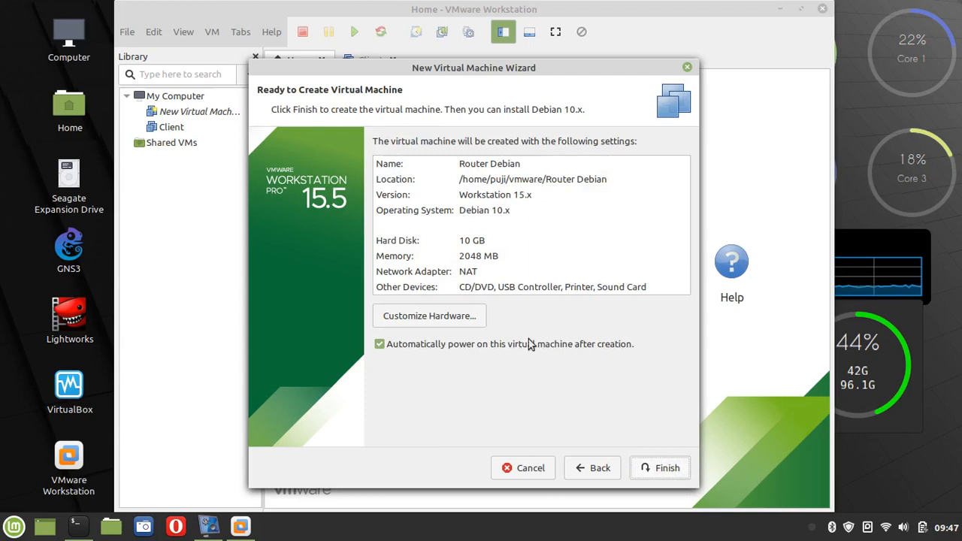
# In Customize Hardware, lower memory to 476 MB and review Processors, CD/DVD and Network Adapter
pyautogui.click(437, 316)
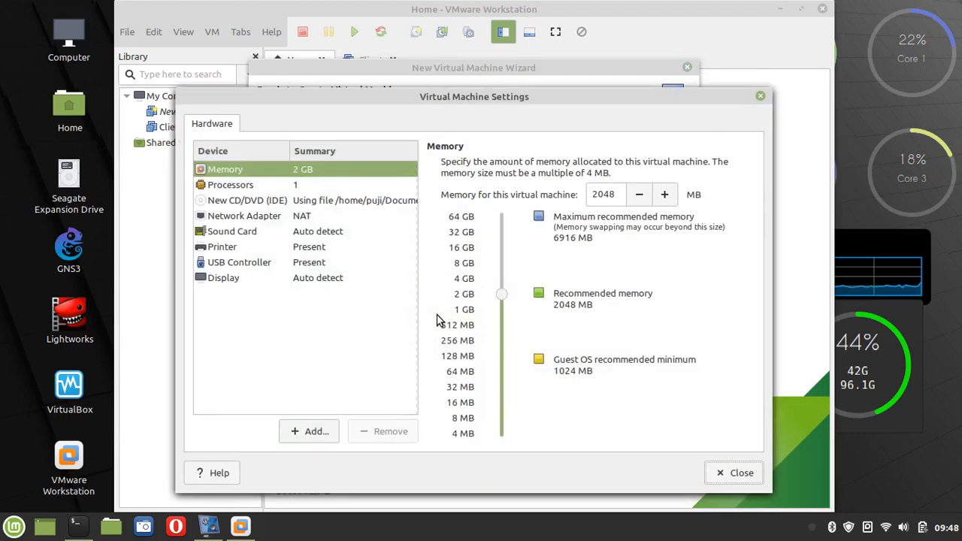
pyautogui.click(760, 96)
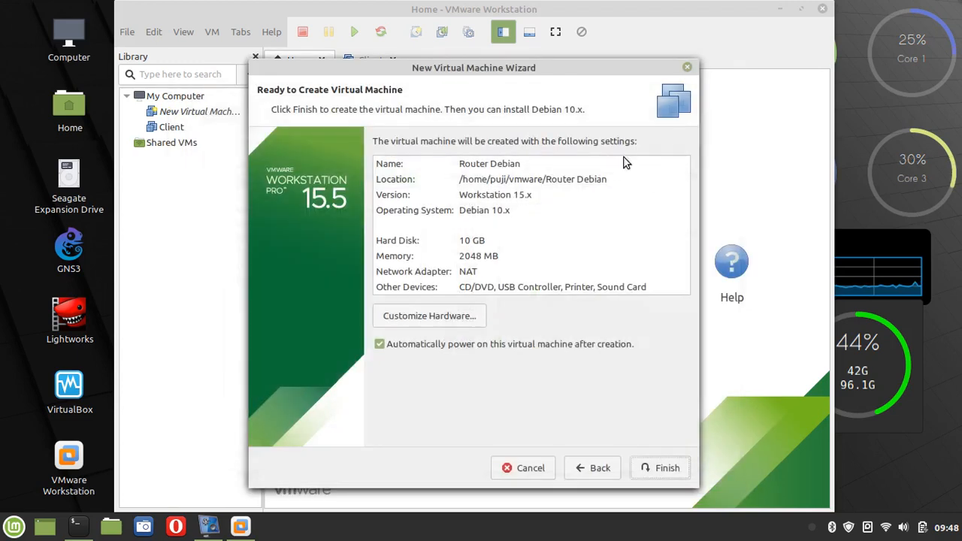
pyautogui.click(440, 319)
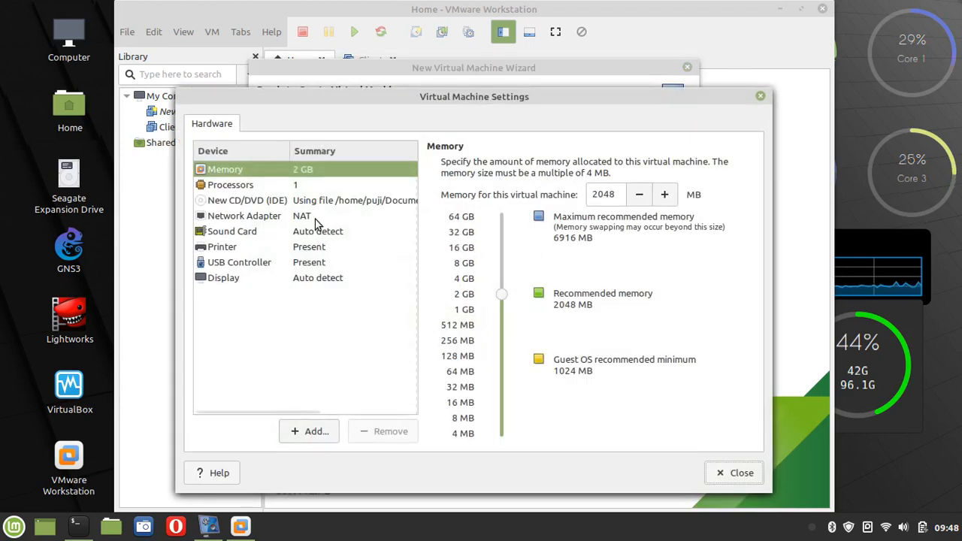
pyautogui.click(501, 331)
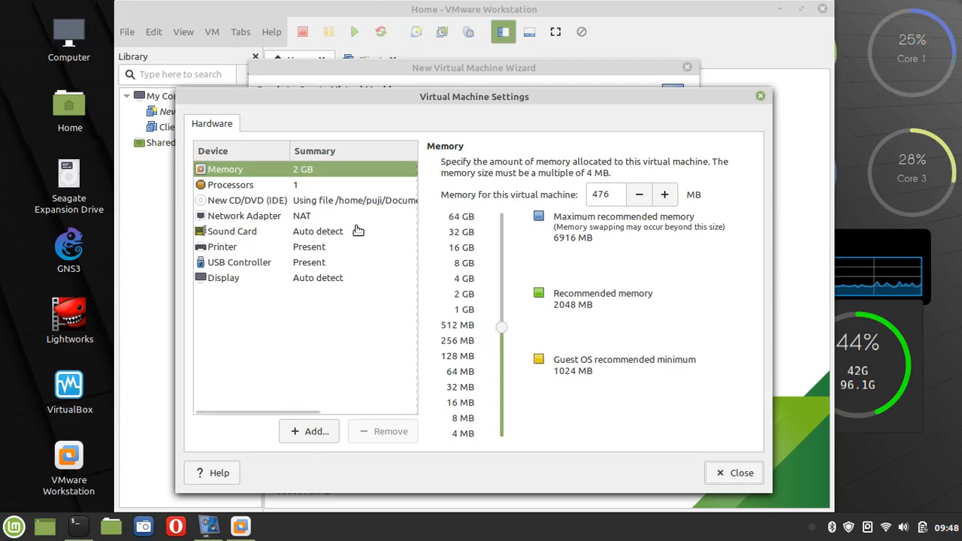
pyautogui.click(246, 191)
pyautogui.click(247, 204)
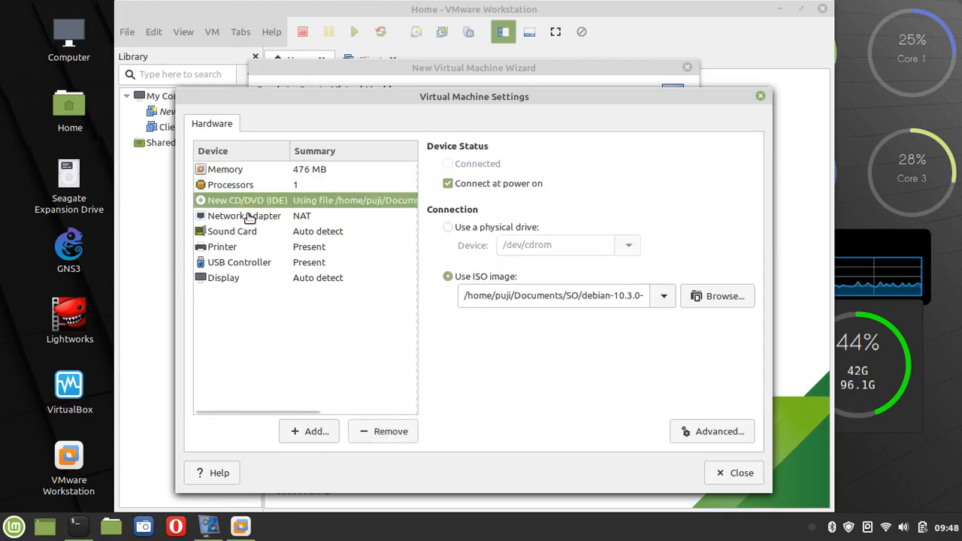
pyautogui.click(249, 216)
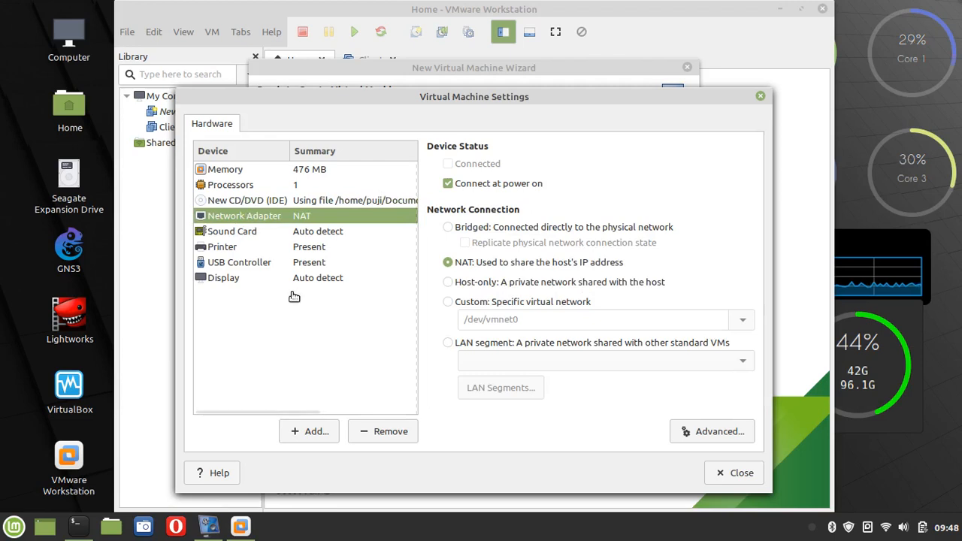
# View the praktikum NMAP.png topology diagram from Pictures, then bring back VMware's hardware settings
pyautogui.click(113, 530)
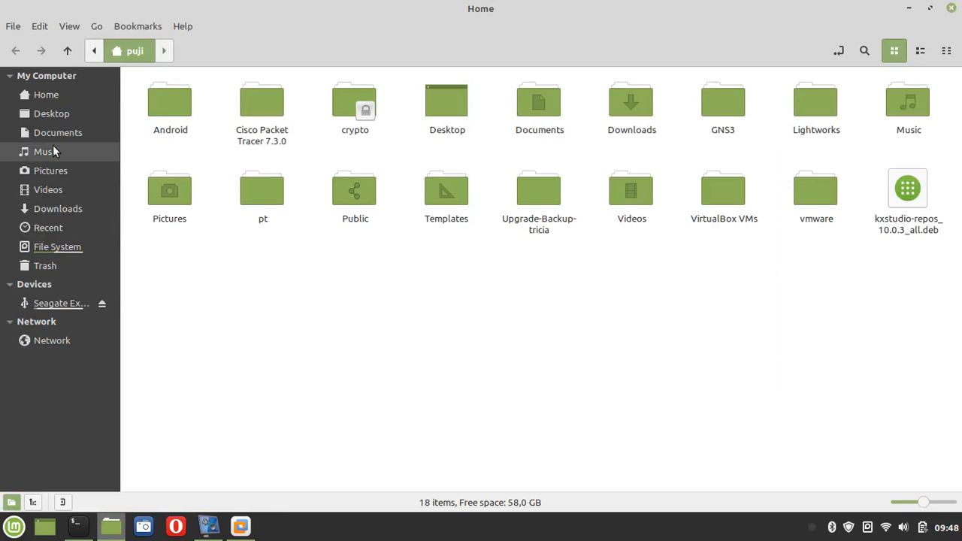
pyautogui.click(50, 170)
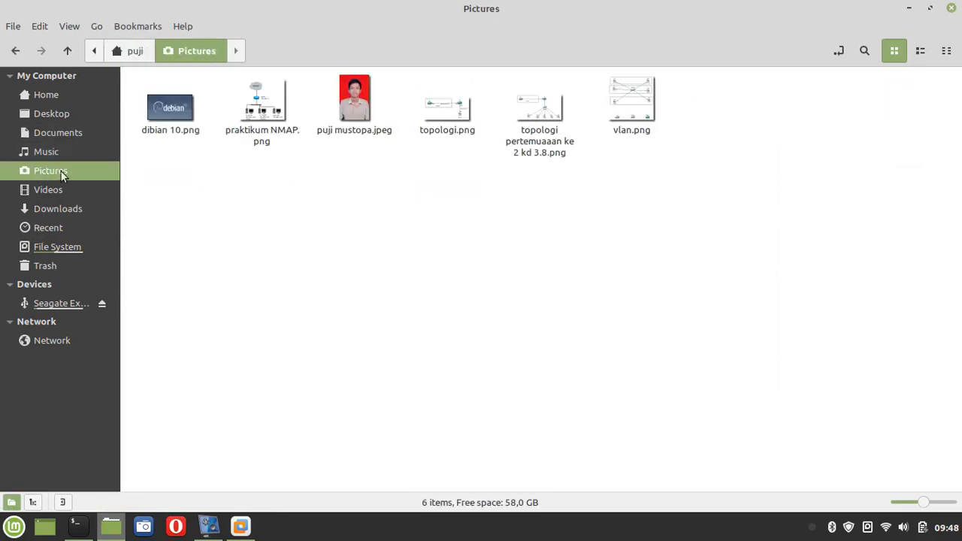
pyautogui.click(264, 113)
pyautogui.doubleClick(264, 112)
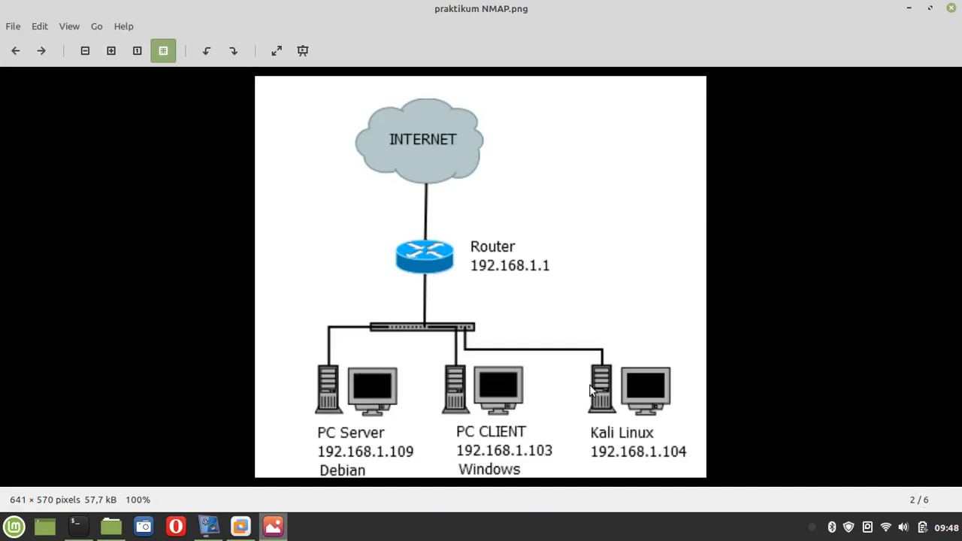
pyautogui.click(909, 8)
pyautogui.click(239, 522)
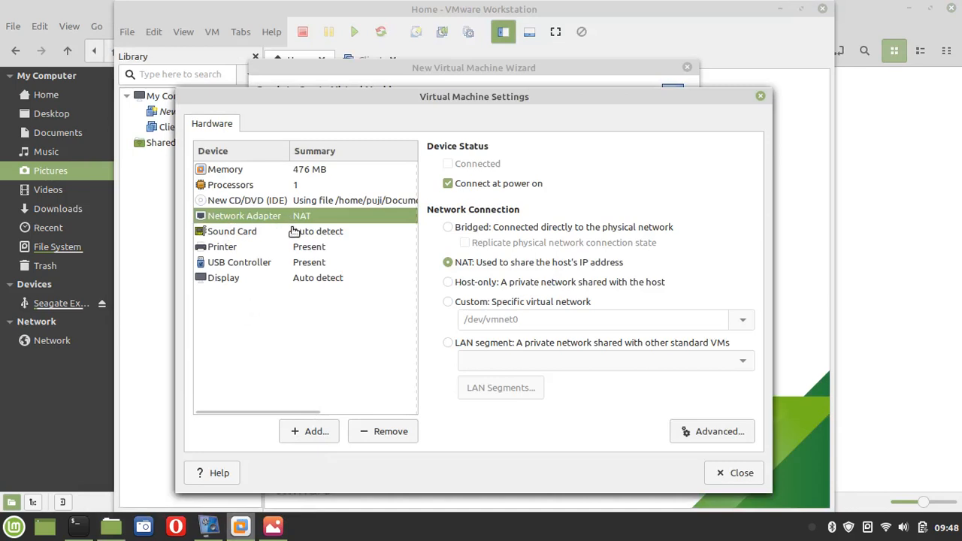
# Set the first network adapter to Bridged mode
pyautogui.click(448, 227)
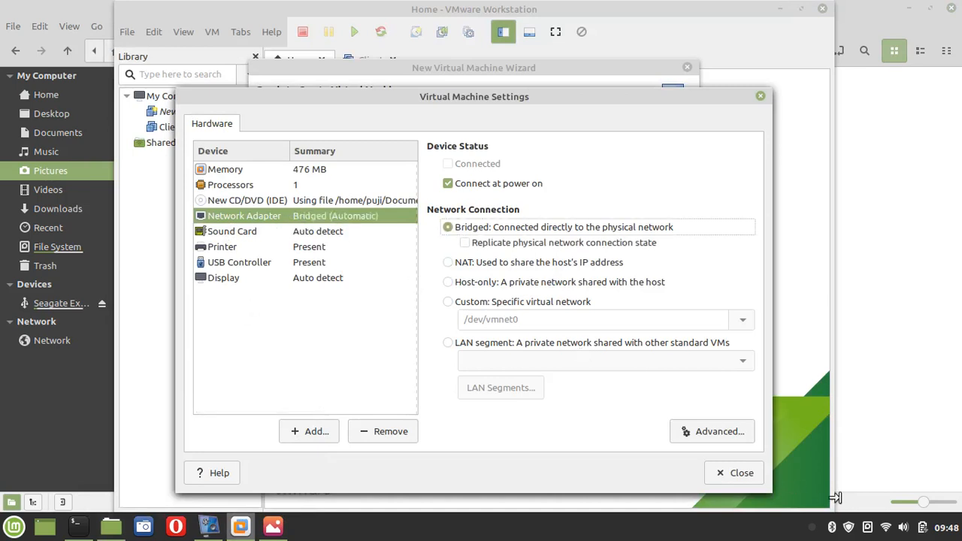
pyautogui.moveTo(883, 531)
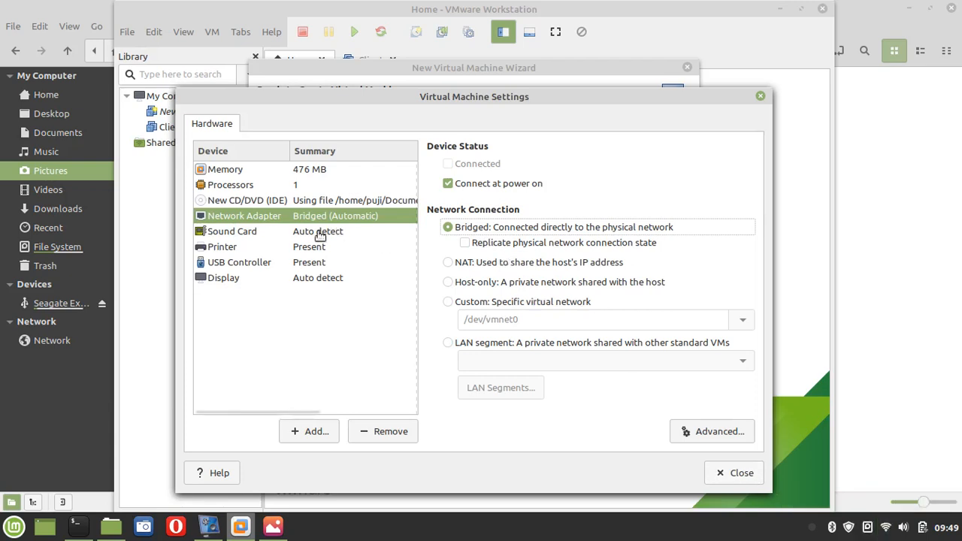
# Add a second network adapter set to Host-only, then close the hardware settings
pyautogui.click(308, 431)
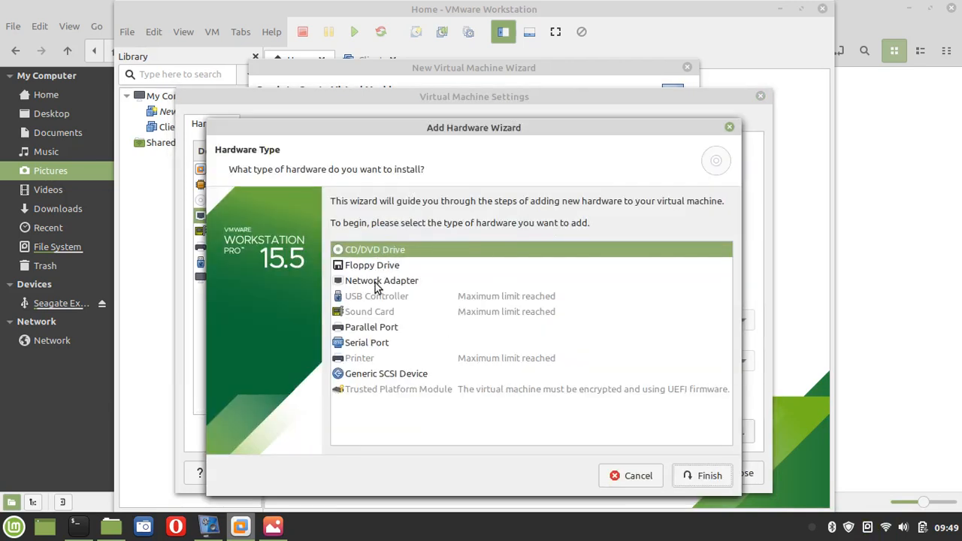
pyautogui.click(632, 476)
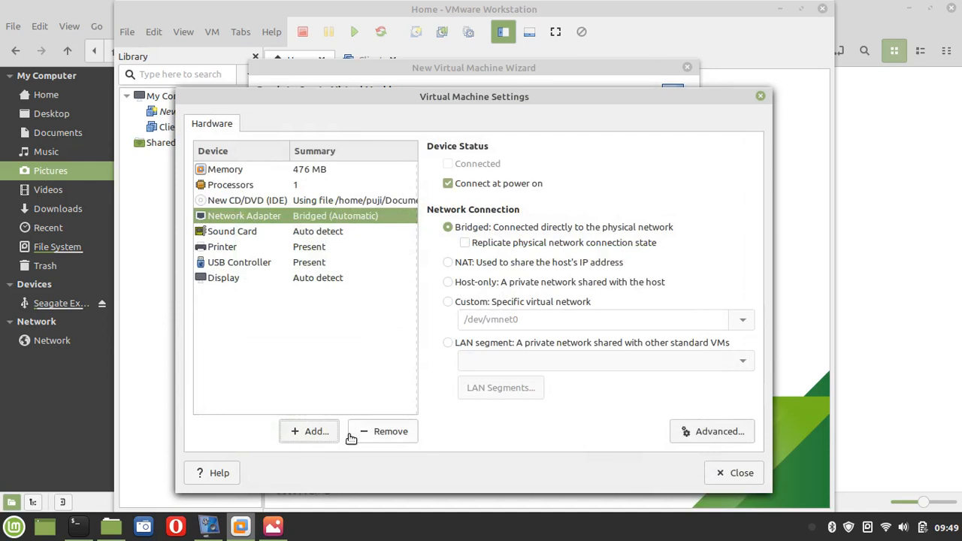
pyautogui.click(312, 434)
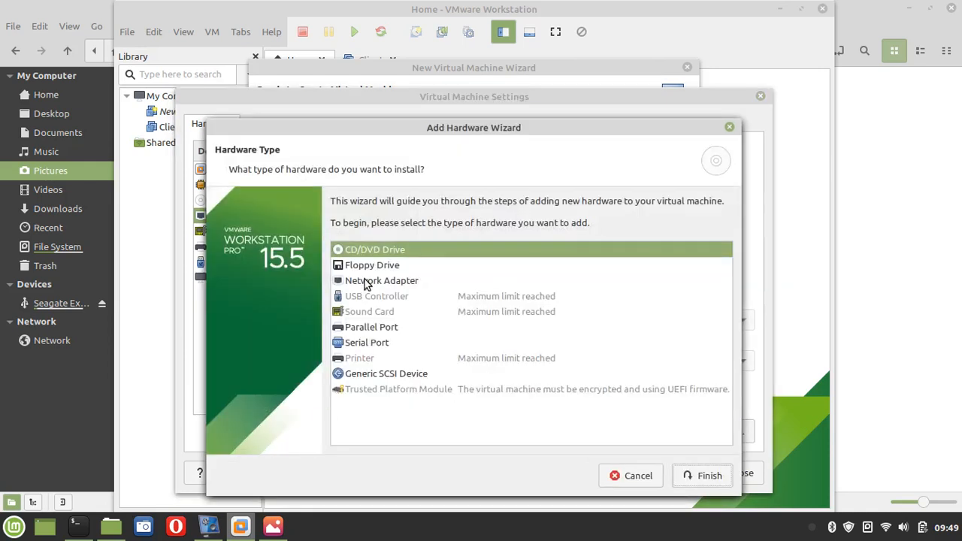
pyautogui.click(366, 282)
pyautogui.click(692, 476)
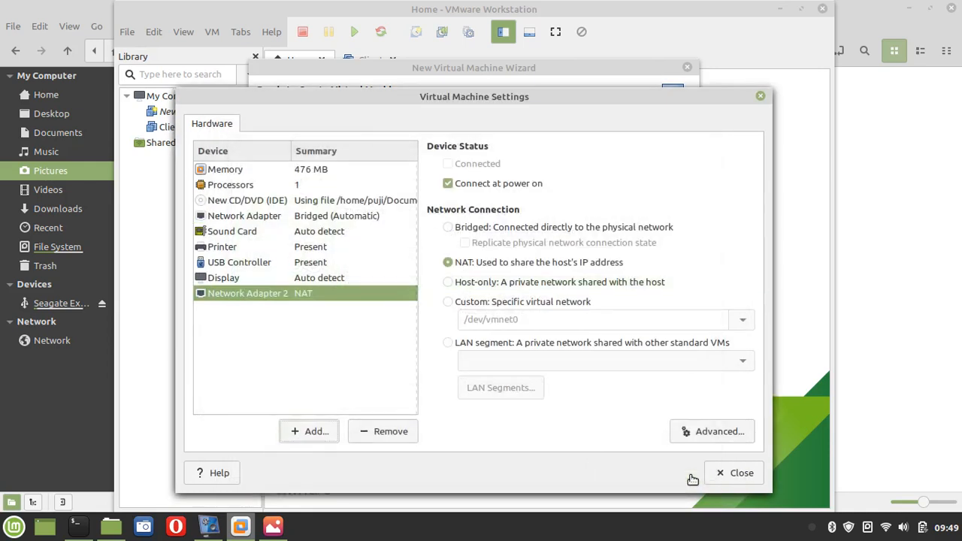
pyautogui.click(493, 288)
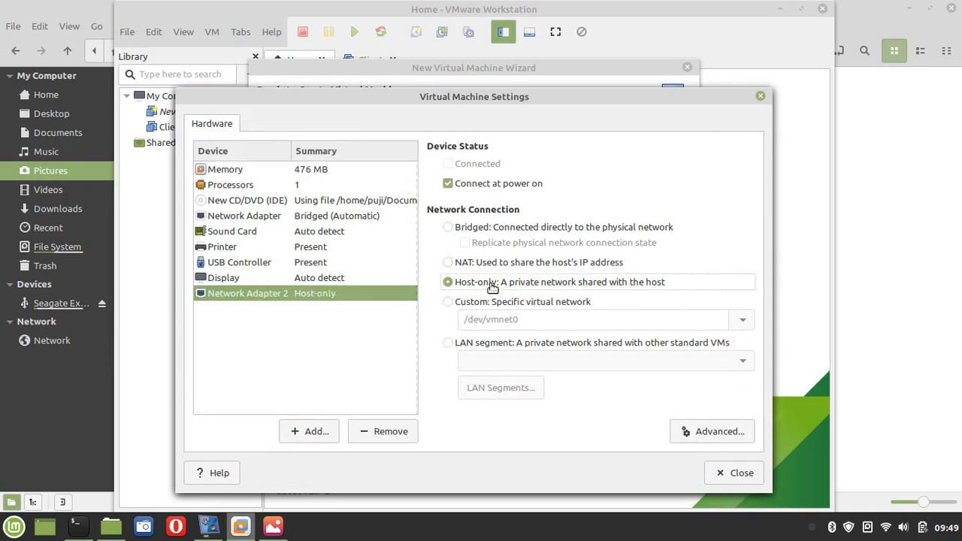
pyautogui.click(719, 476)
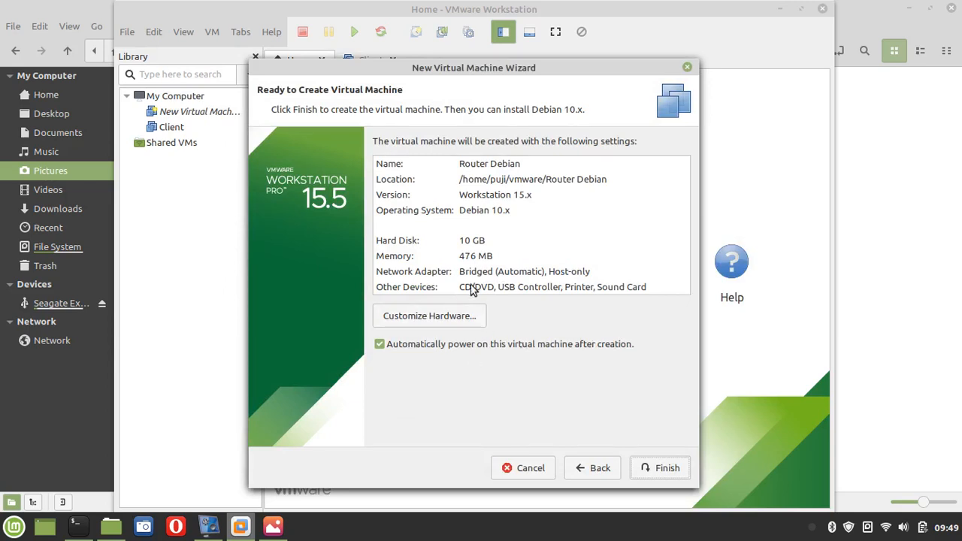
# Turn off automatic power-on and finish creating the Router Debian VM
pyautogui.click(381, 344)
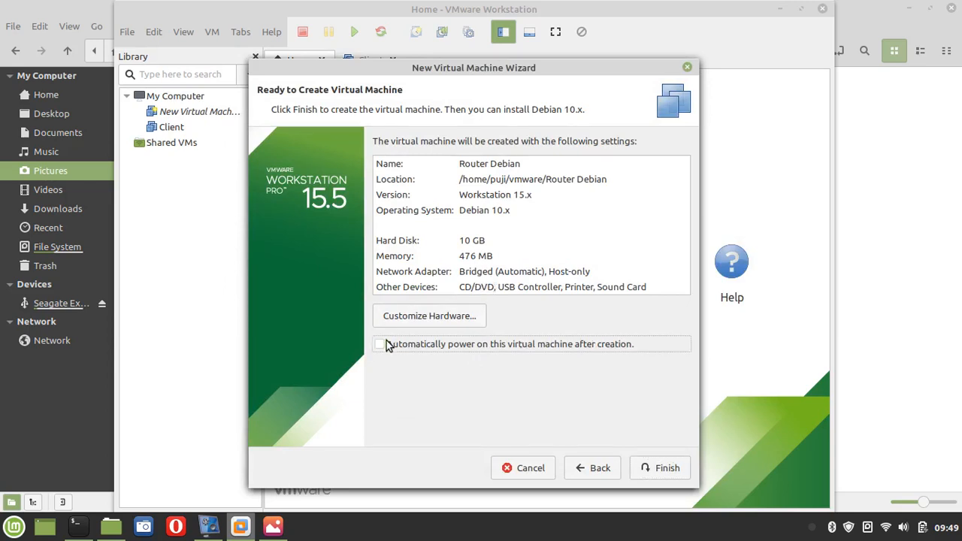
pyautogui.click(661, 466)
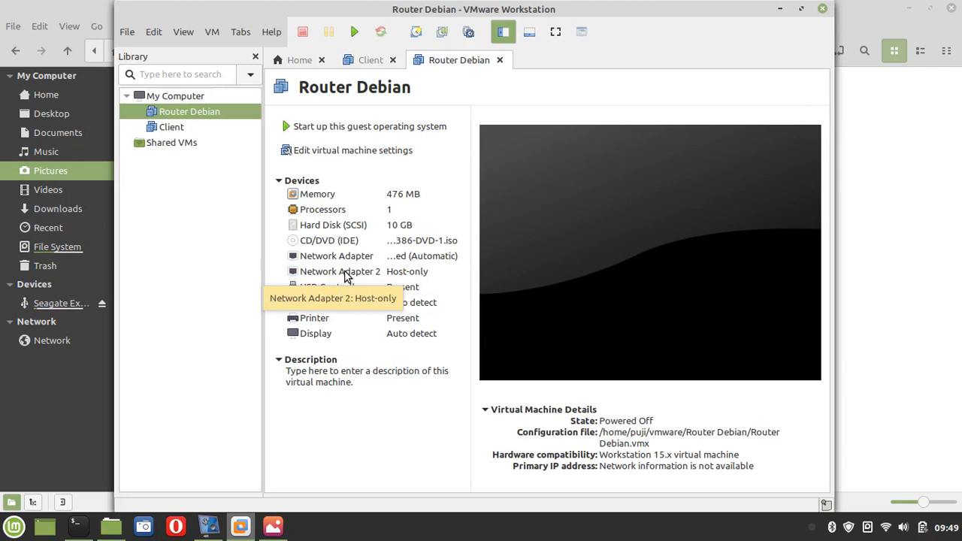
# Open the Virtual Network Editor from the Edit menu, authenticating with the administrator password
pyautogui.click(158, 34)
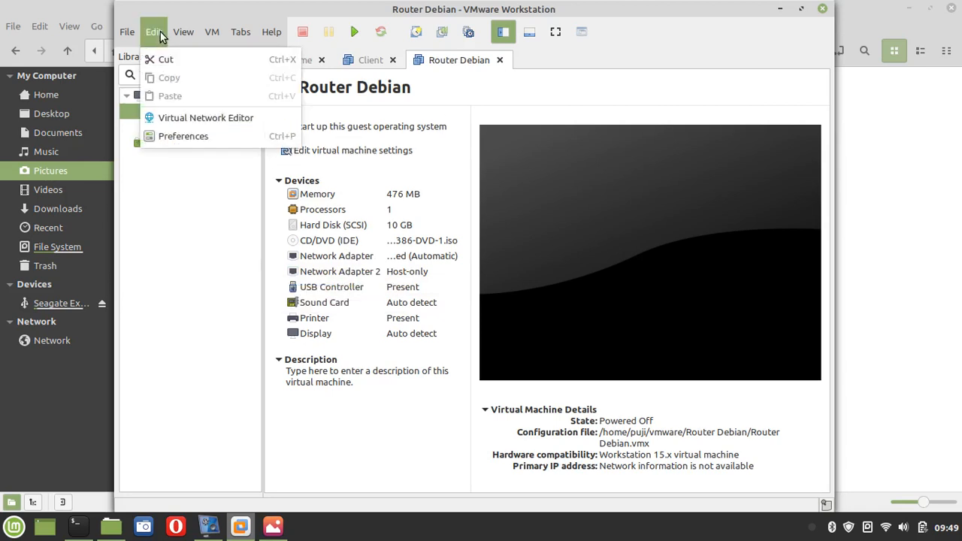
pyautogui.click(200, 118)
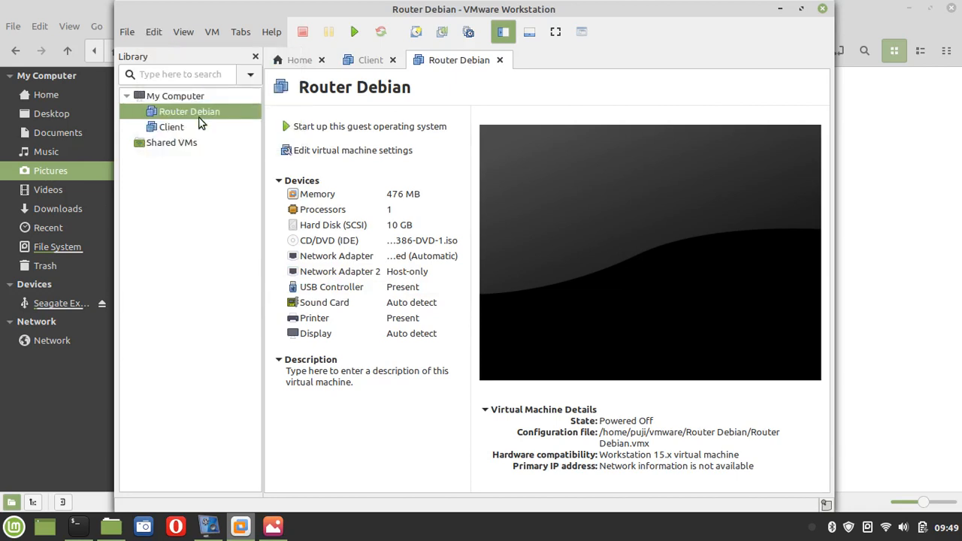
pyautogui.write('••••••••••')
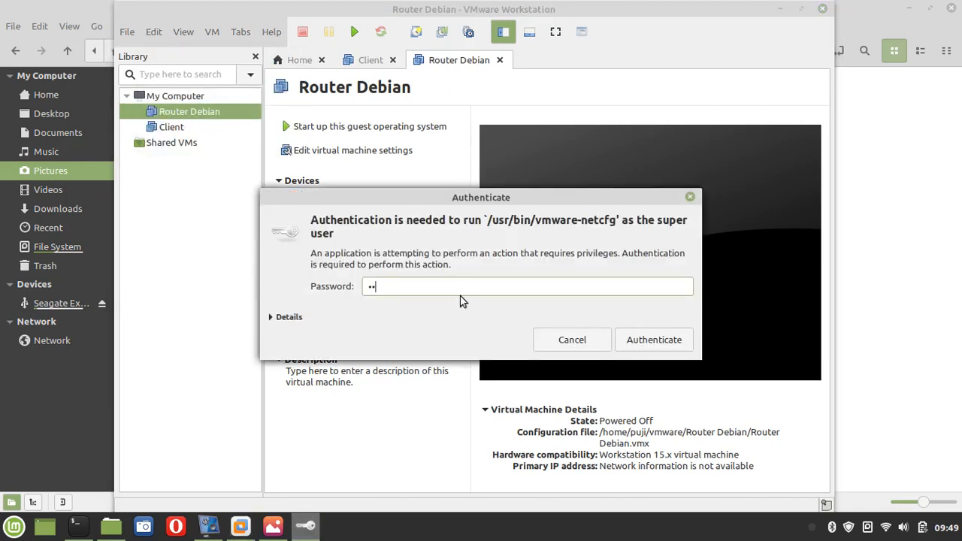
pyautogui.write('••')
pyautogui.press('Return')
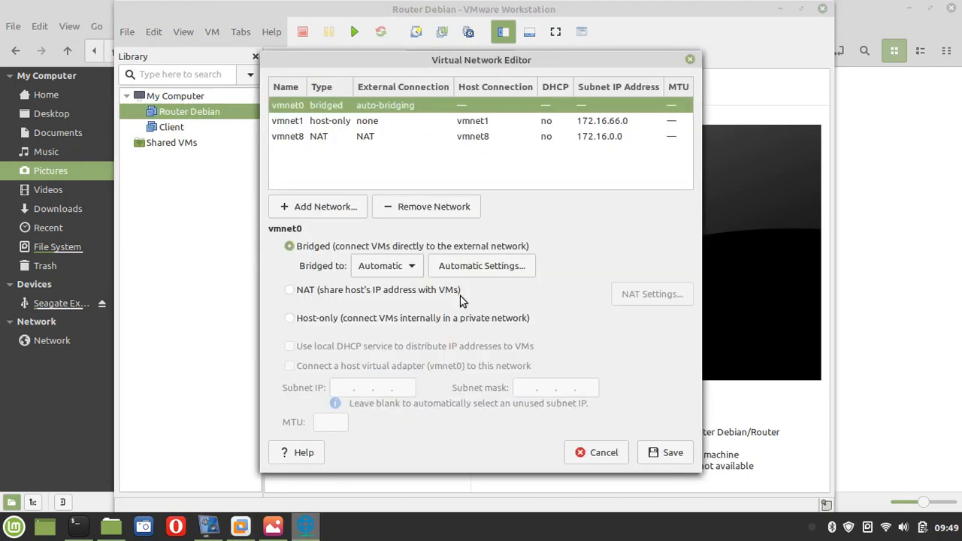
# Keep vmnet1 host-only with DHCP off and vmnet0 bridged to Automatic
pyautogui.click(331, 123)
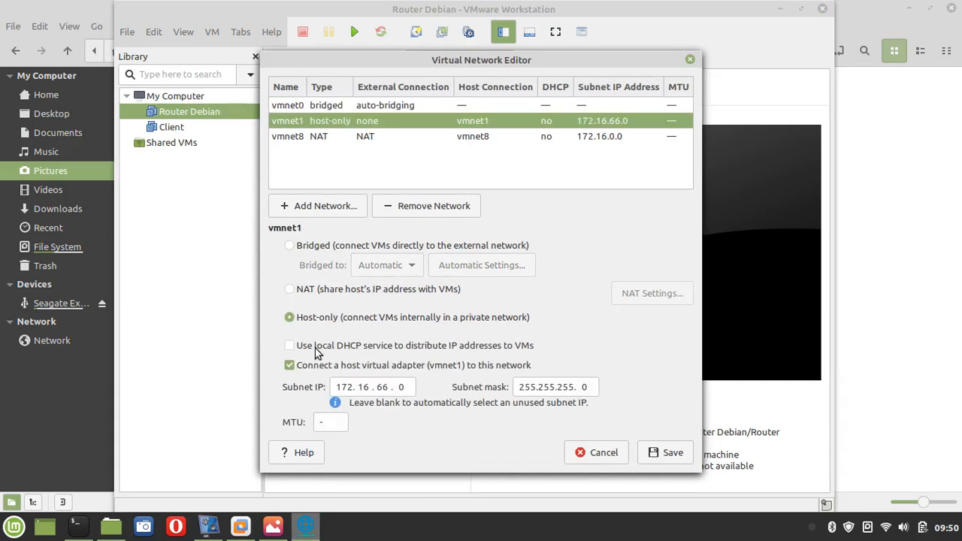
pyautogui.click(288, 345)
pyautogui.click(288, 346)
pyautogui.click(335, 105)
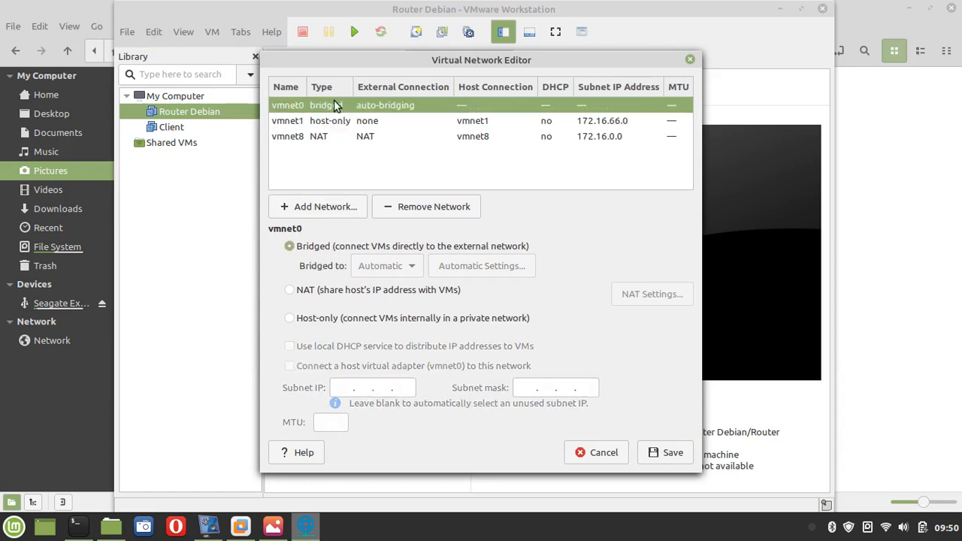
pyautogui.click(397, 267)
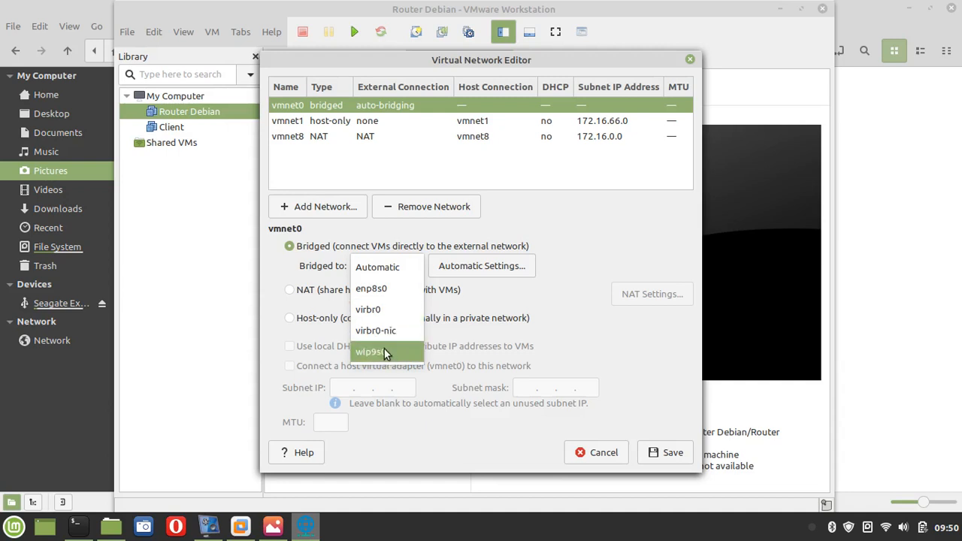
pyautogui.click(396, 267)
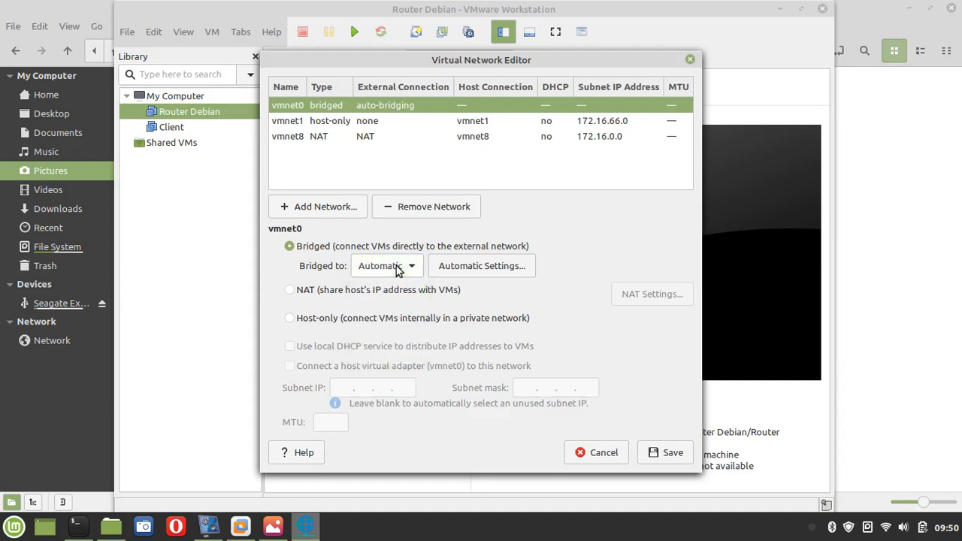
pyautogui.click(369, 120)
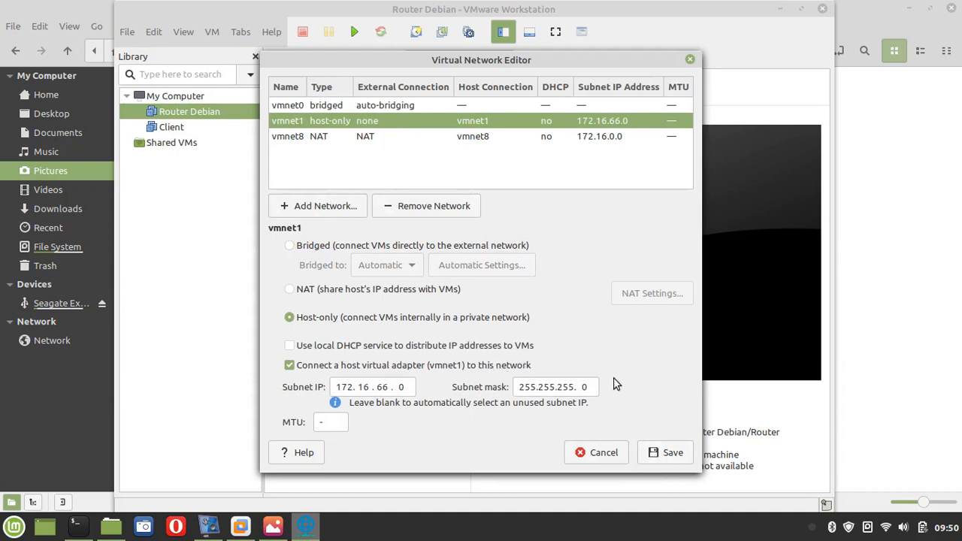
# Save the network settings, power on Router Debian and focus its console
pyautogui.click(668, 453)
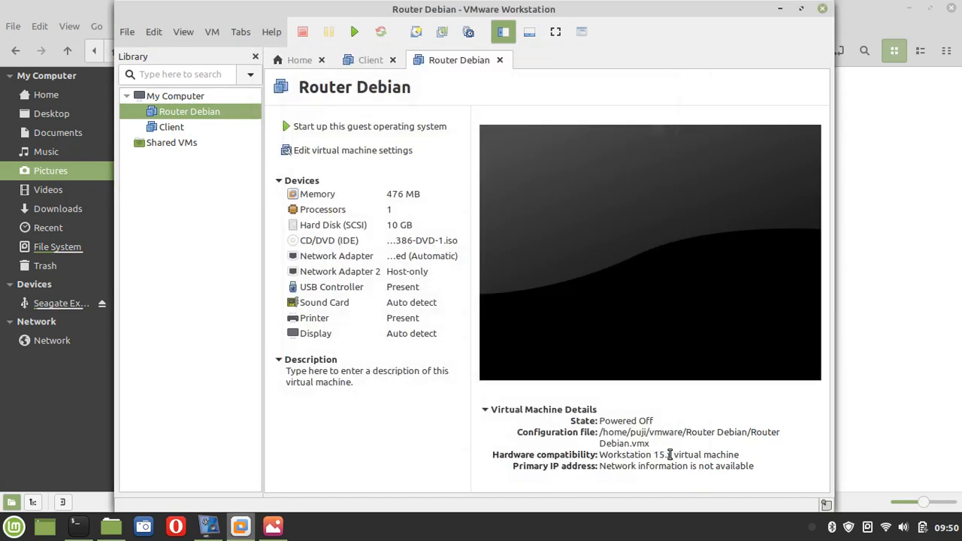
pyautogui.click(339, 131)
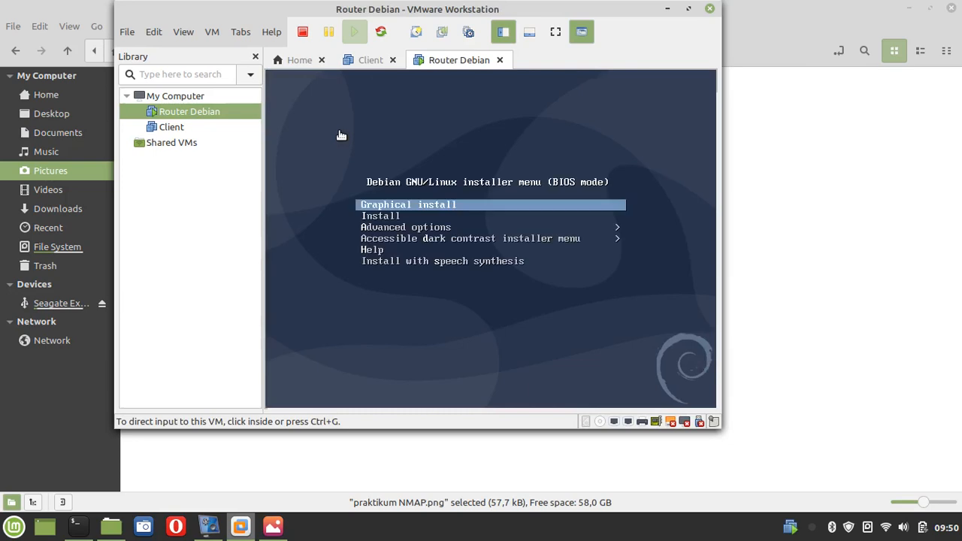
pyautogui.click(326, 155)
# Launch the text-mode Debian Install, accept English, and highlight 'other' in the location list
pyautogui.press('Down')
pyautogui.press('Return')
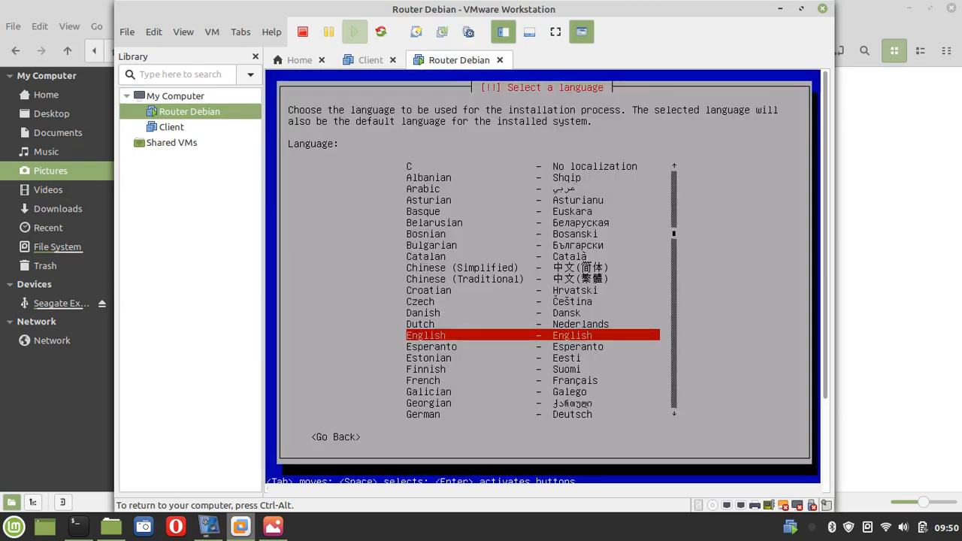
pyautogui.press('Return')
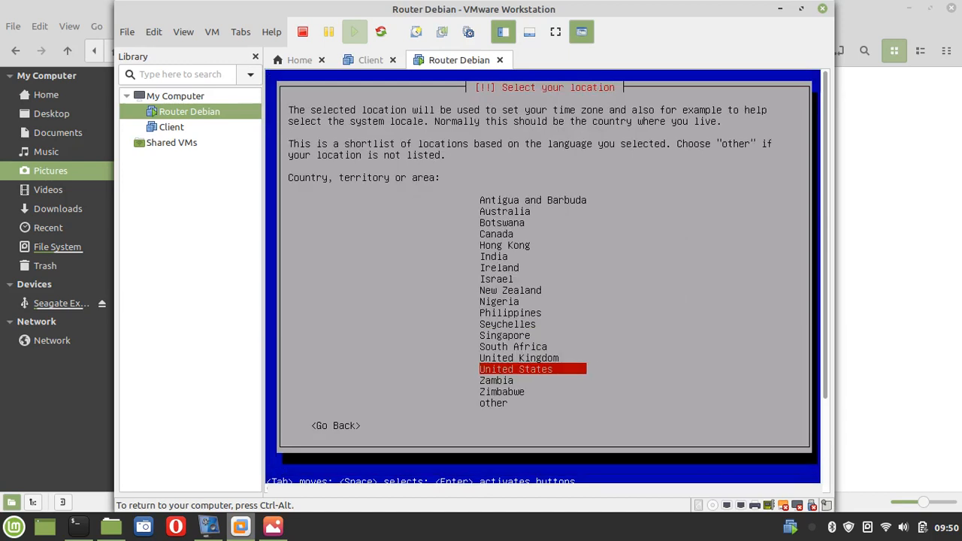
pyautogui.press('Down')
pyautogui.press('Down')
pyautogui.press('Down')
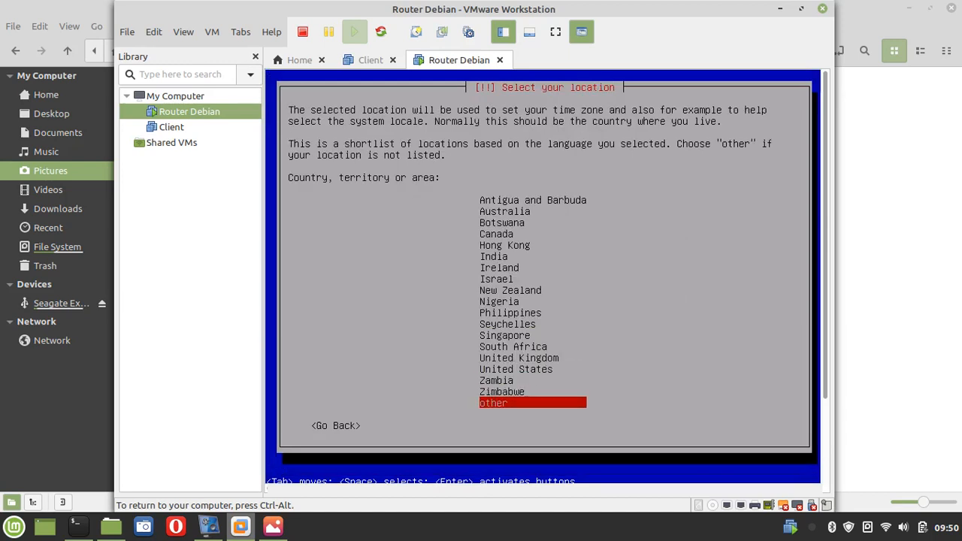
# Pick other > Asia > India, then accept the en_US.UTF-8 locale and American English keymap
pyautogui.press('Return')
pyautogui.press('Up')
pyautogui.press('Up')
pyautogui.press('Up')
pyautogui.press('Up')
pyautogui.press('Up')
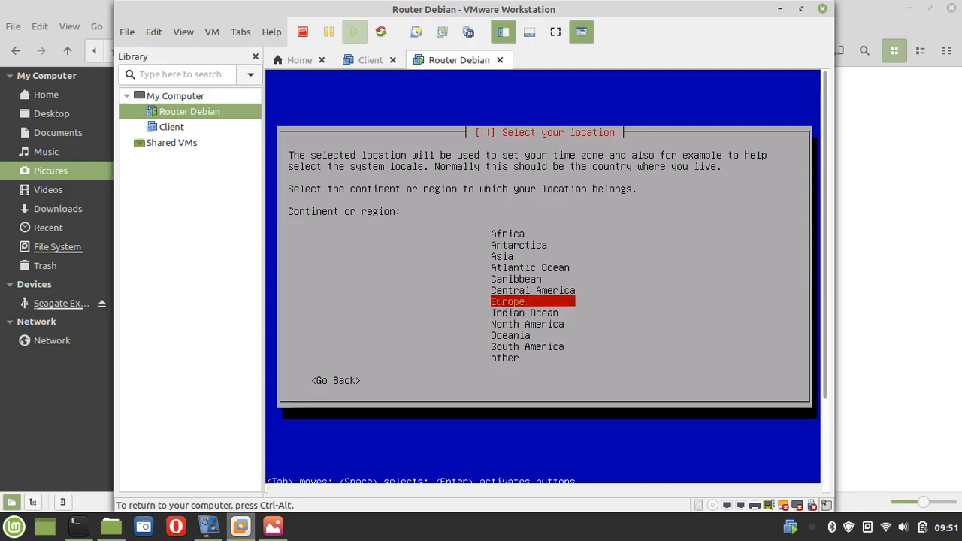
pyautogui.press('Up')
pyautogui.press('Return')
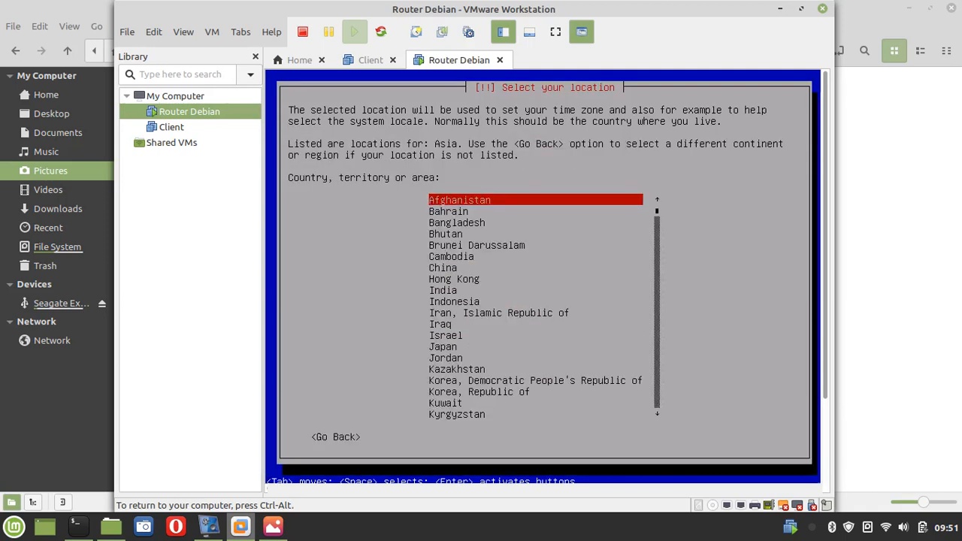
pyautogui.press('i')
pyautogui.press('Return')
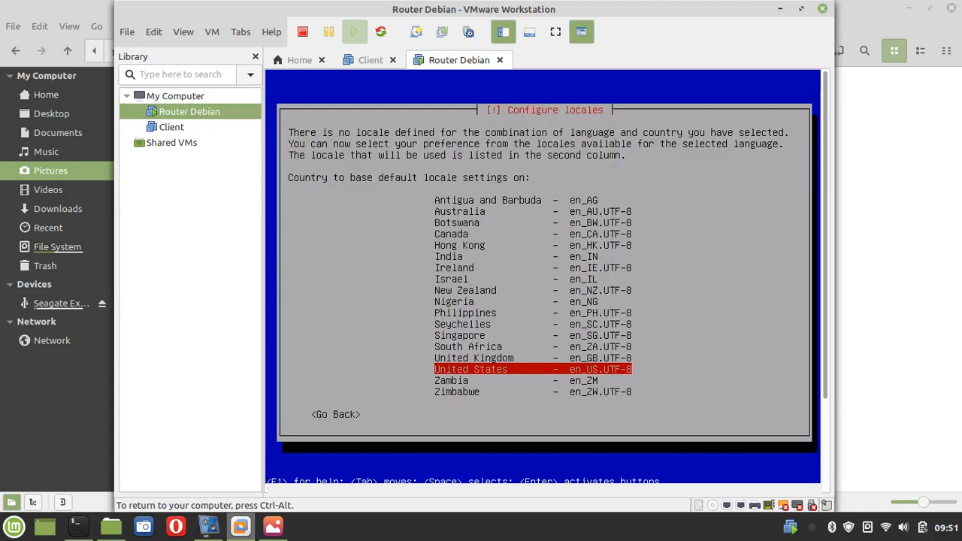
pyautogui.press('Return')
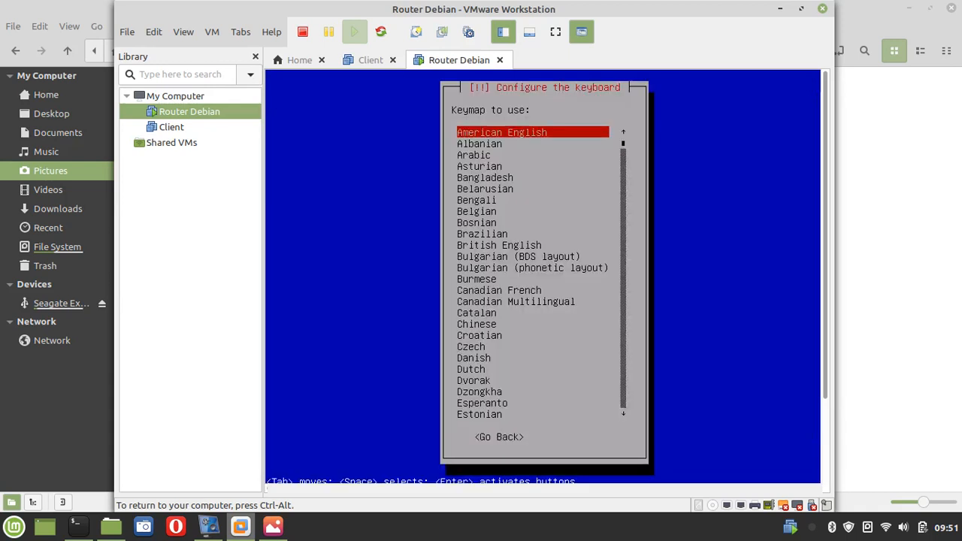
pyautogui.press('Return')
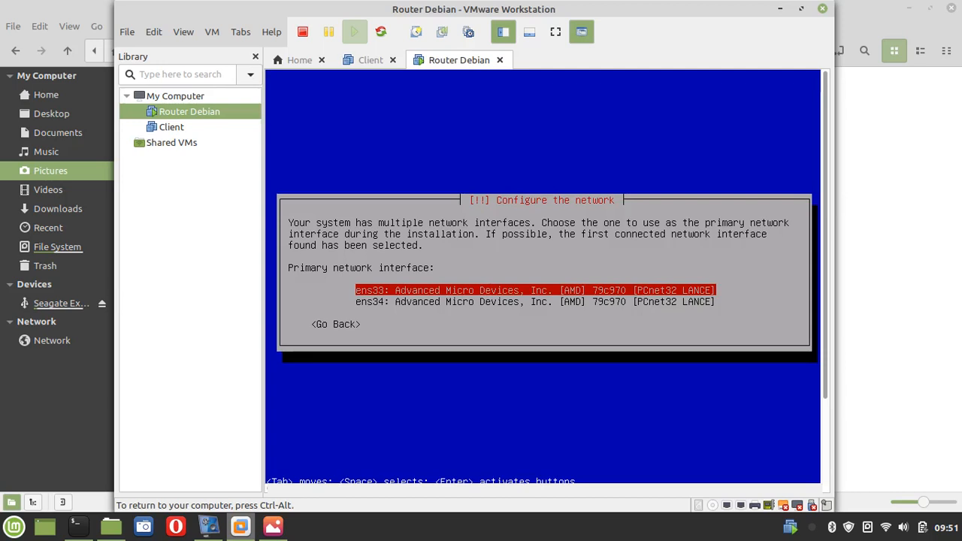
# Compare ens33 and ens34, then confirm ens33 as the primary network interface
pyautogui.press('Down')
pyautogui.press('Up')
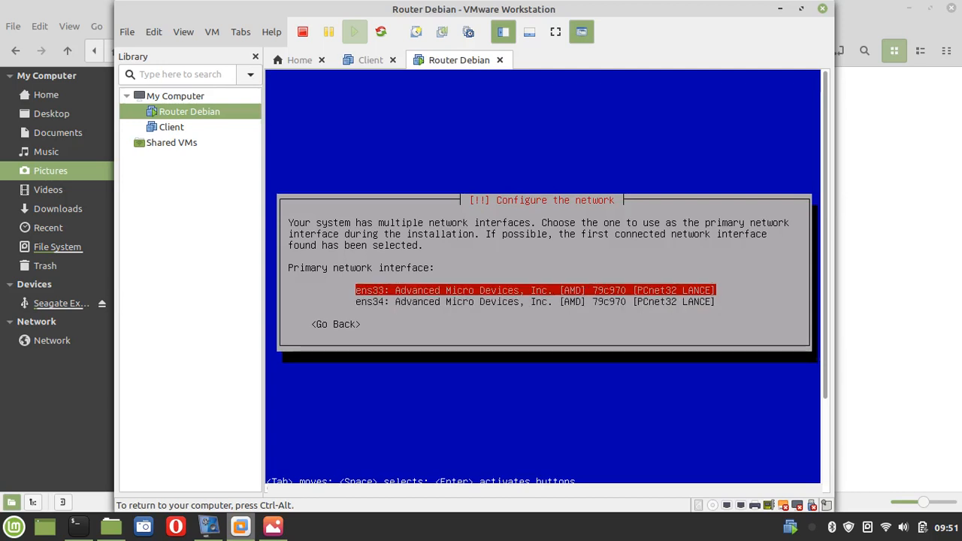
pyautogui.press('Down')
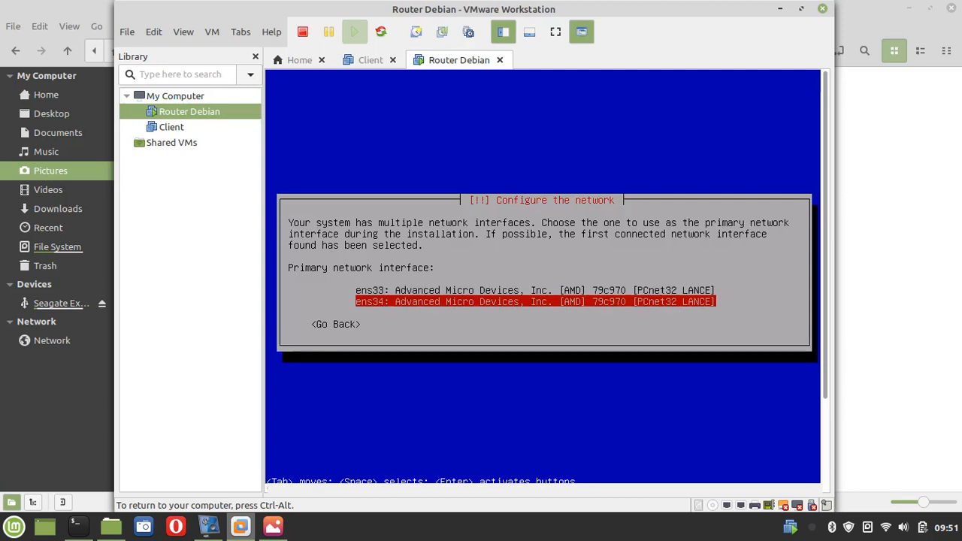
pyautogui.press('Up')
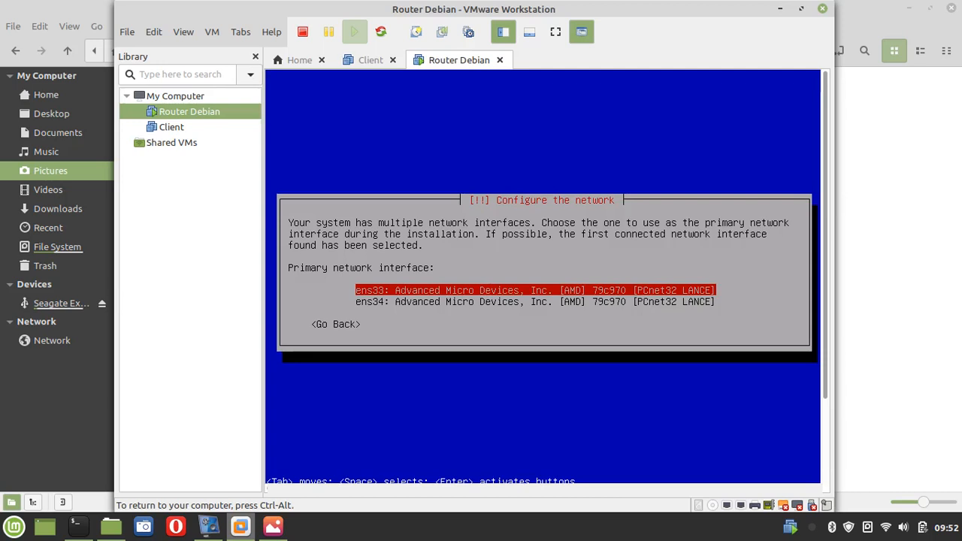
pyautogui.press('Down')
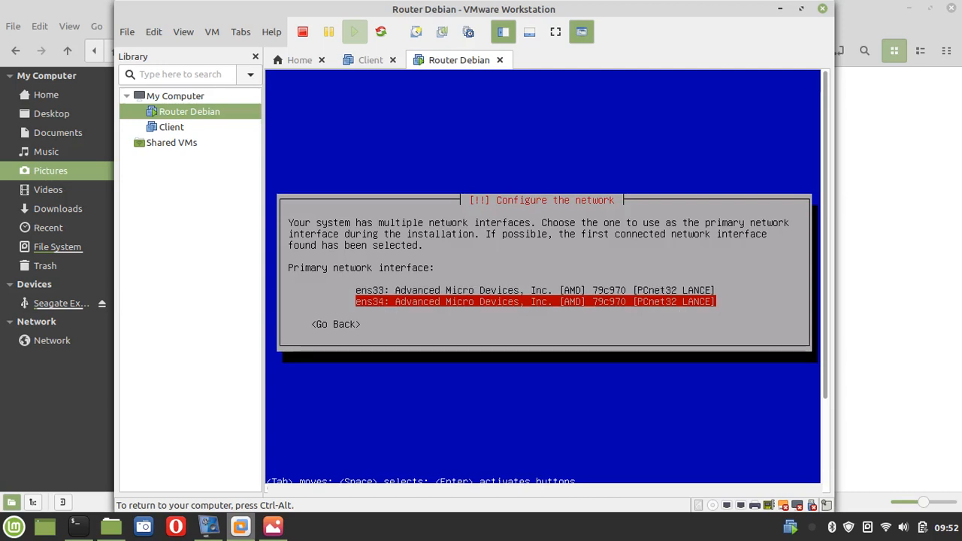
pyautogui.press('Up')
pyautogui.press('Down')
pyautogui.press('Up')
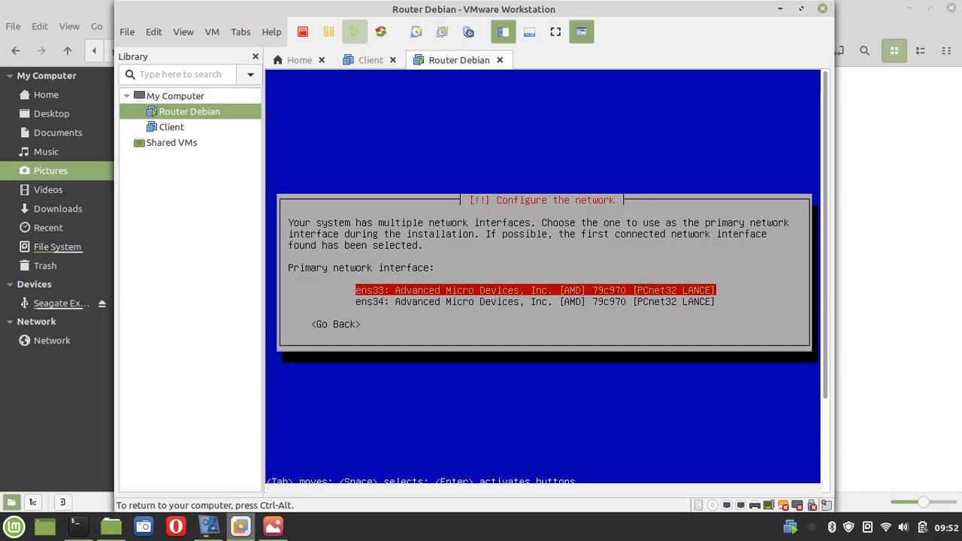
pyautogui.press('Down')
pyautogui.press('Up')
pyautogui.hotkey('ctrl', 'alt')
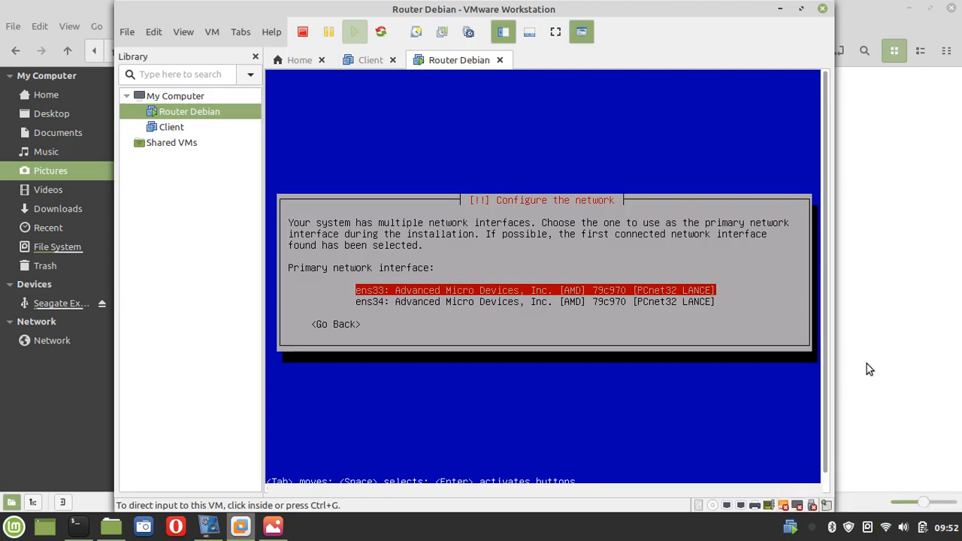
pyautogui.click(742, 374)
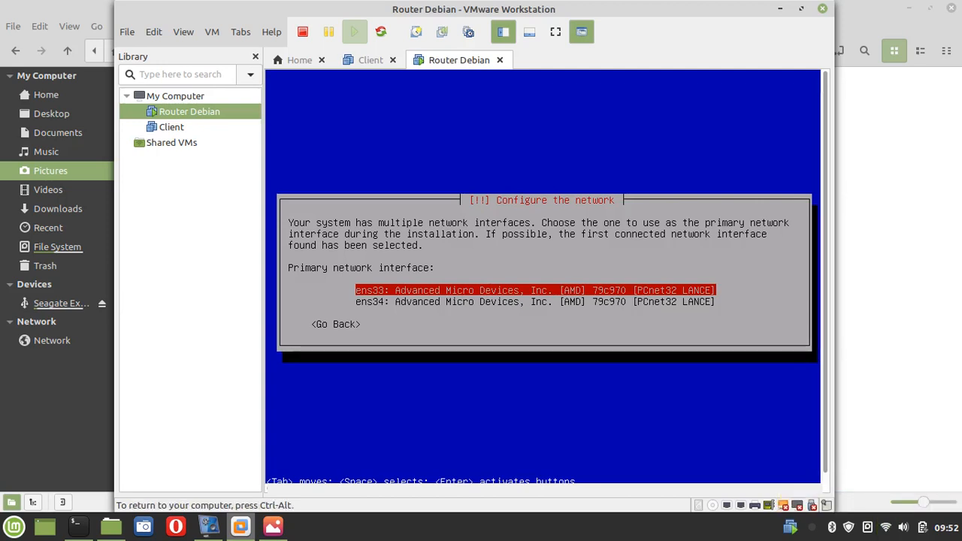
pyautogui.press('Down')
pyautogui.press('Up')
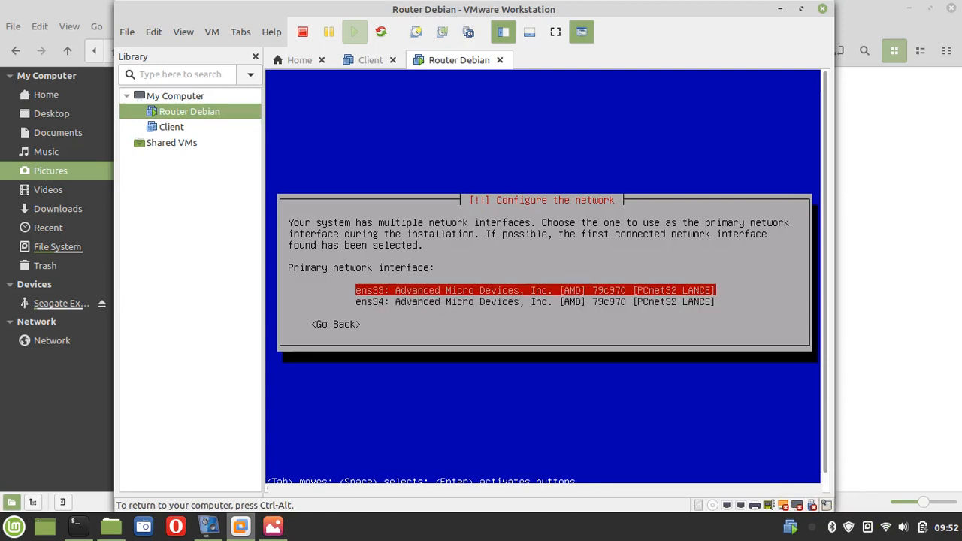
pyautogui.press('Return')
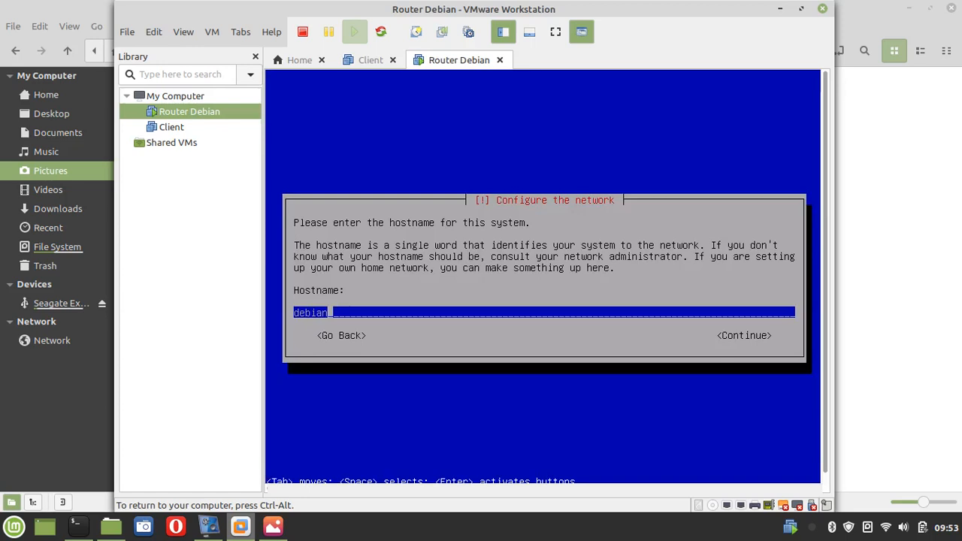
# Keep the hostname 'debian' and continue with a blank domain name
pyautogui.press('Tab')
pyautogui.press('Return')
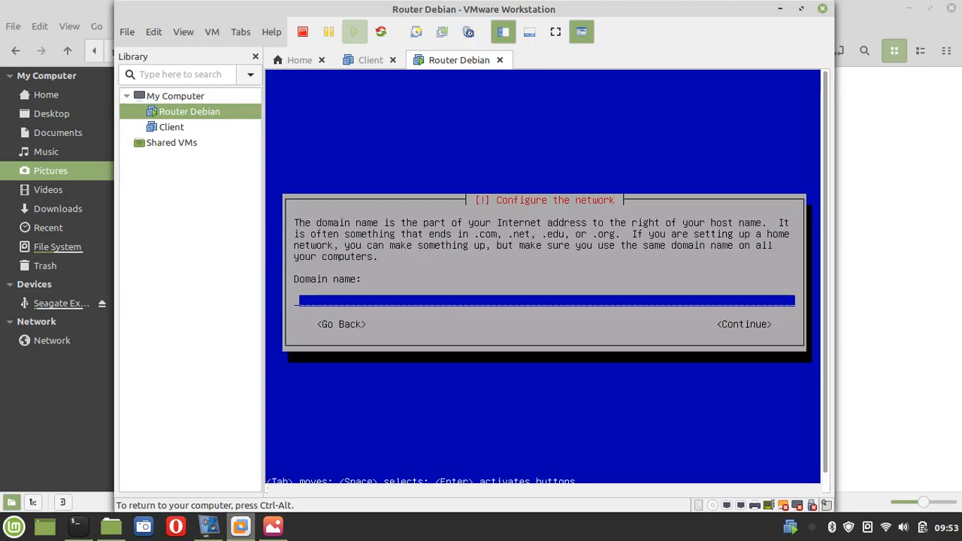
pyautogui.press('Tab')
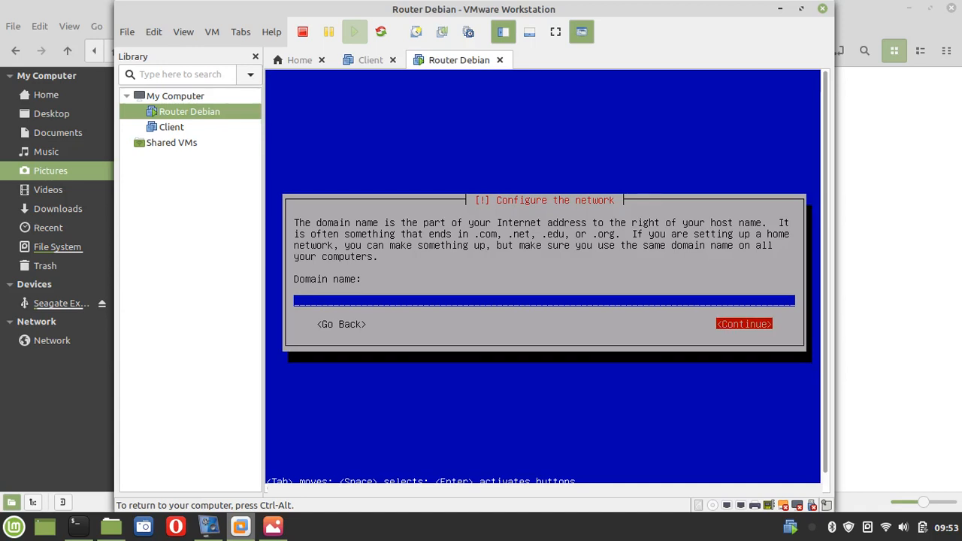
pyautogui.press('Return')
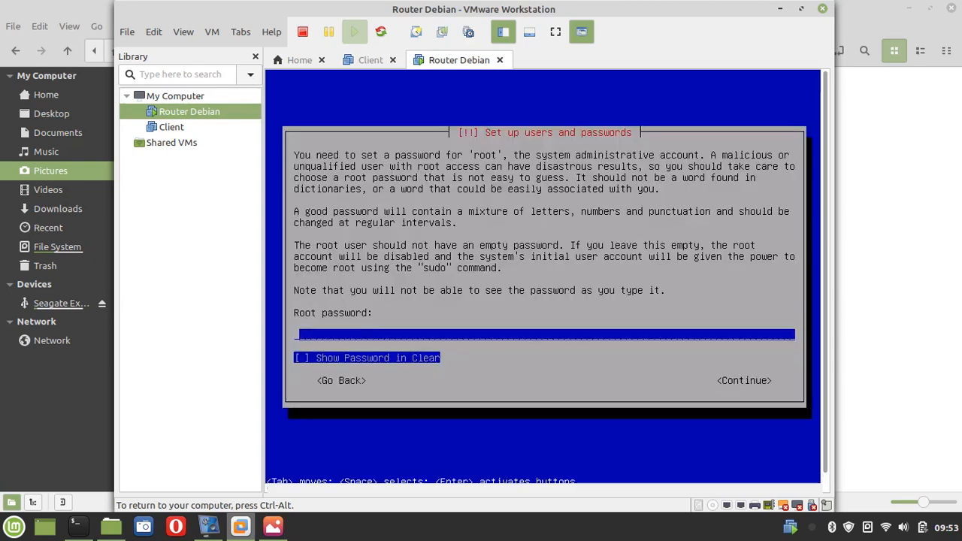
# Maximize the VMware window and hide the VM library panel
pyautogui.hotkey('ctrl', 'alt')
pyautogui.click(802, 9)
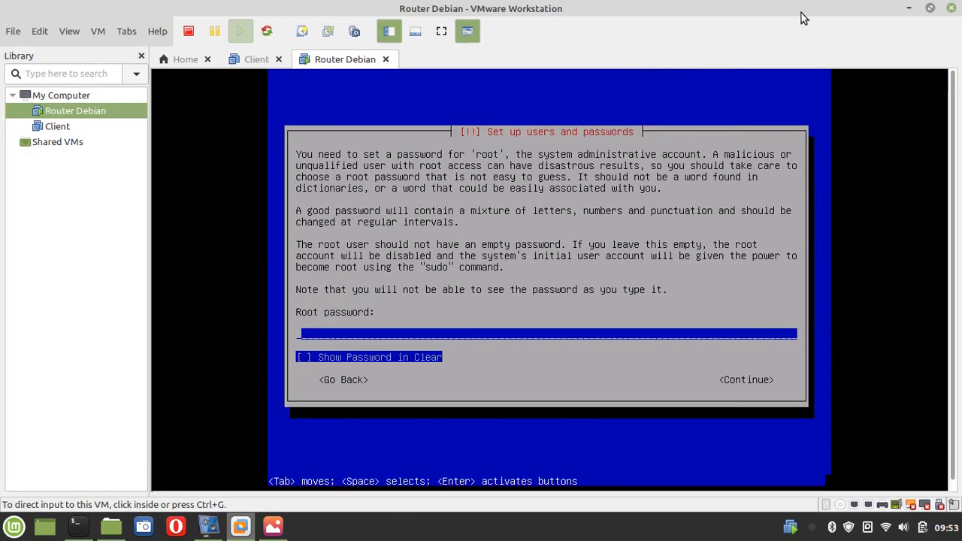
pyautogui.click(389, 32)
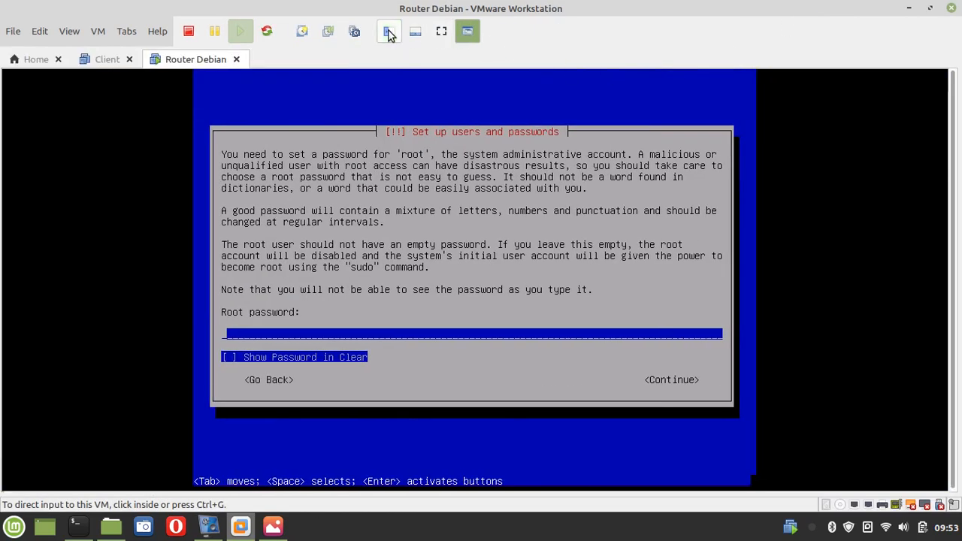
# Enter and confirm a matching root password, retyping it after the mismatch error
pyautogui.click(542, 198)
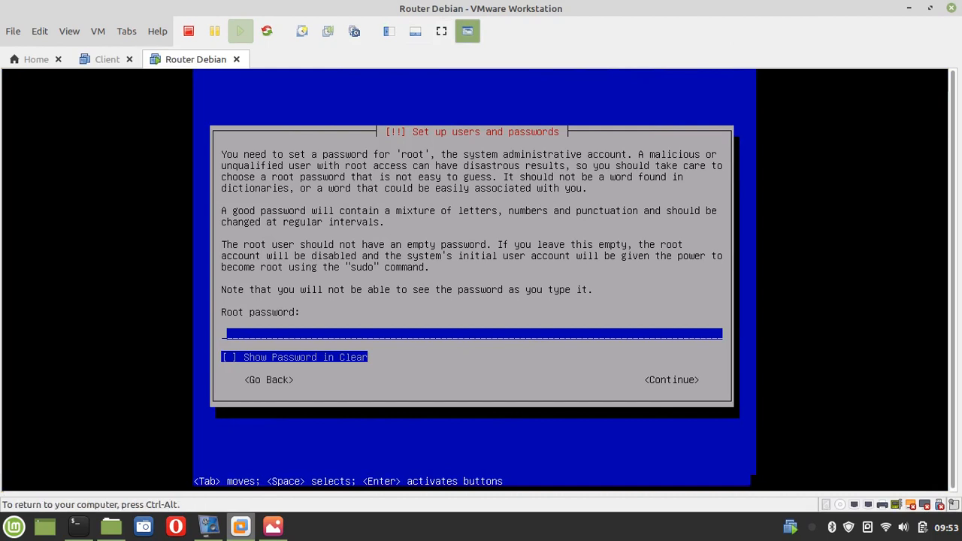
pyautogui.write('******')
pyautogui.press('BackSpace')
pyautogui.press('BackSpace')
pyautogui.press('BackSpace')
pyautogui.press('BackSpace')
pyautogui.press('BackSpace')
pyautogui.press('BackSpace')
pyautogui.write('******')
pyautogui.press('Return')
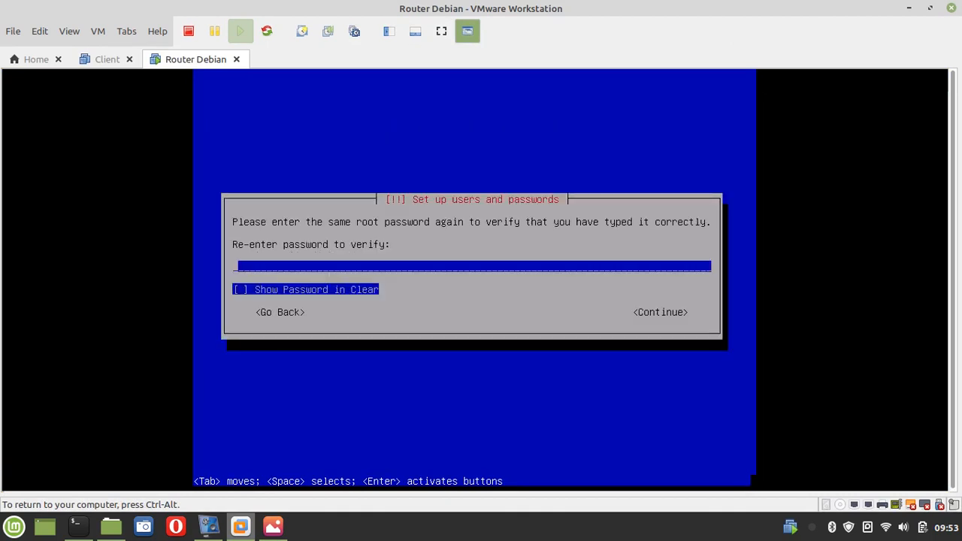
pyautogui.write('******')
pyautogui.press('Return')
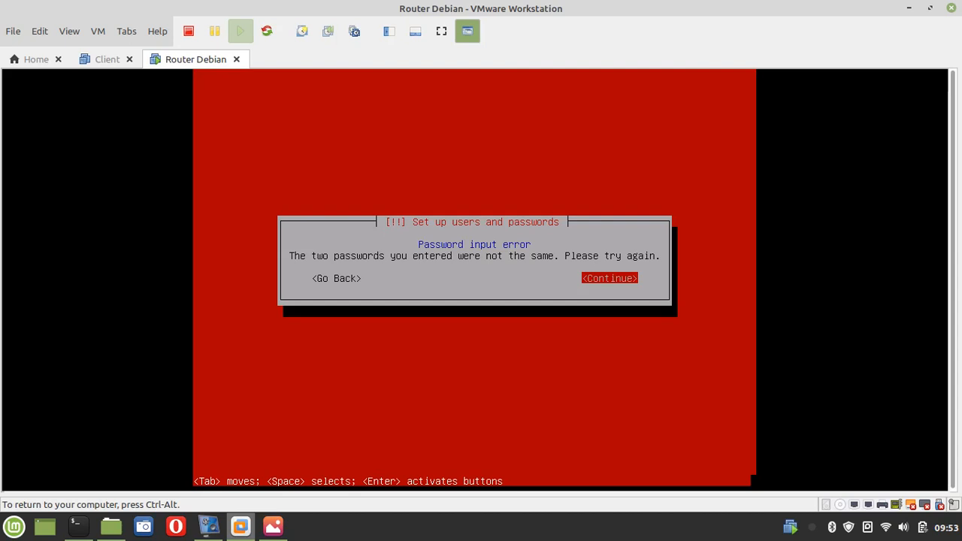
pyautogui.press('Return')
pyautogui.write('*****')
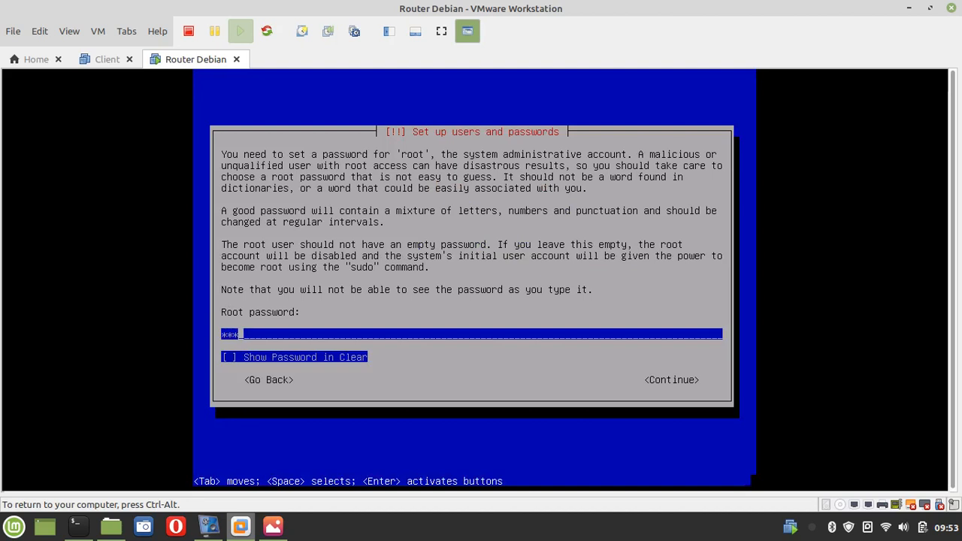
pyautogui.write('*')
pyautogui.press('Return')
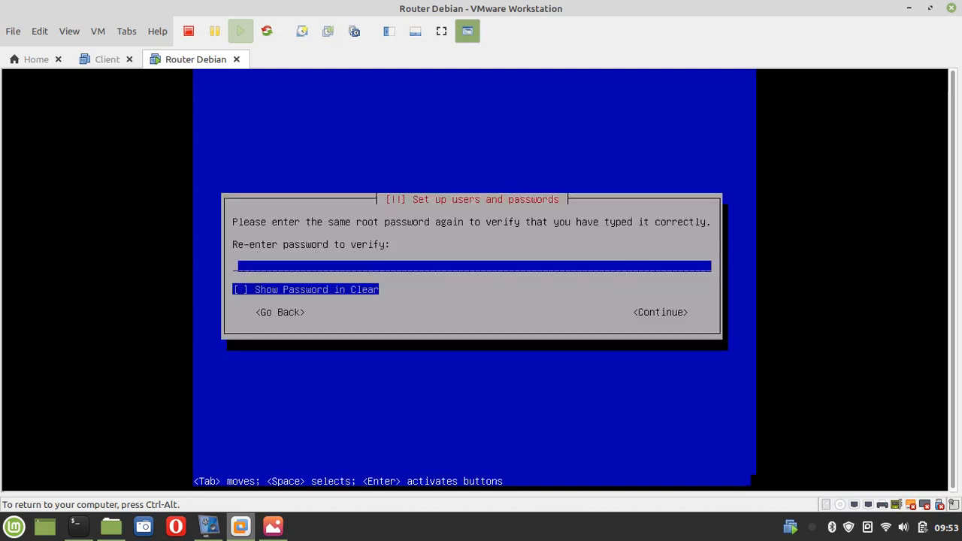
pyautogui.write('******')
pyautogui.press('Return')
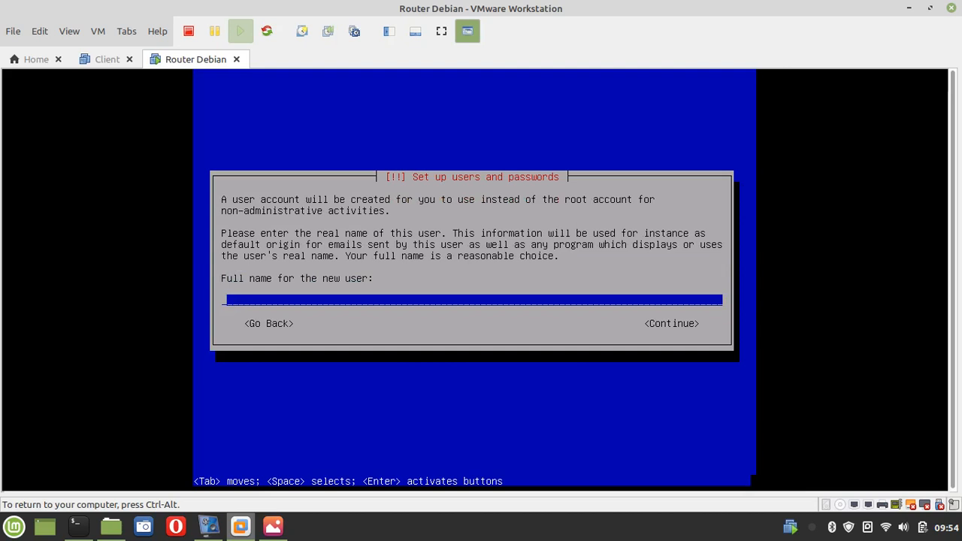
# Enter the new user's full name, keep the suggested username, and set and confirm its password
pyautogui.write('Puji Mustopa')
pyautogui.press('Return')
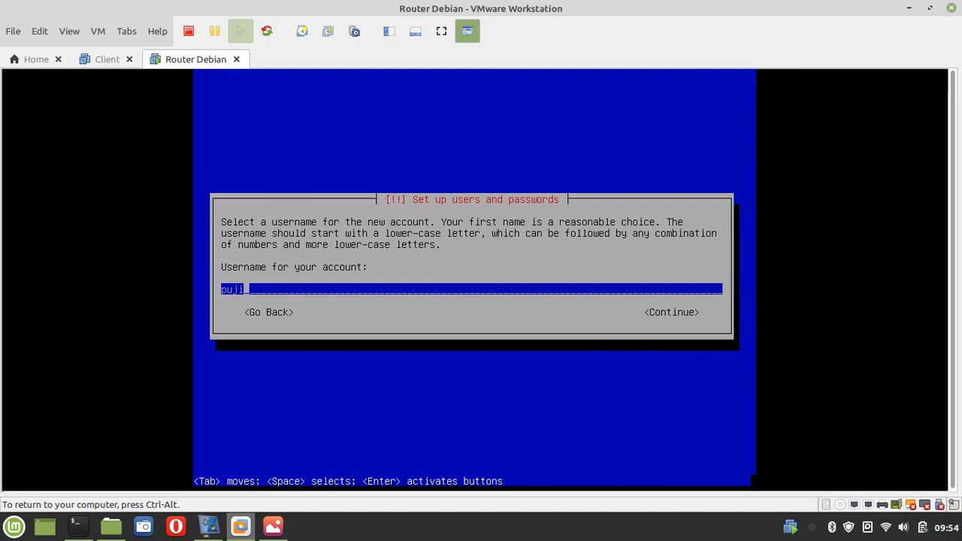
pyautogui.press('Return')
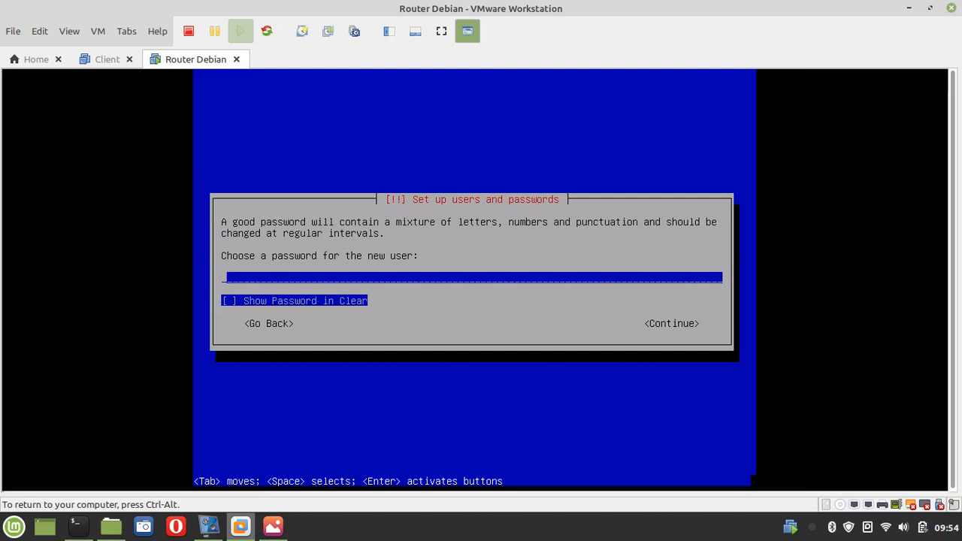
pyautogui.write('***')
pyautogui.press('Return')
pyautogui.write('***')
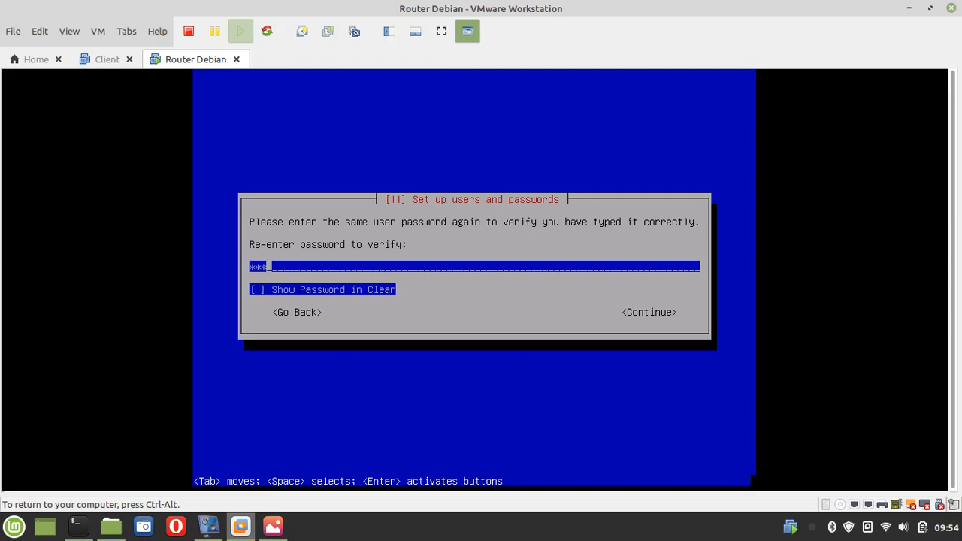
pyautogui.press('Return')
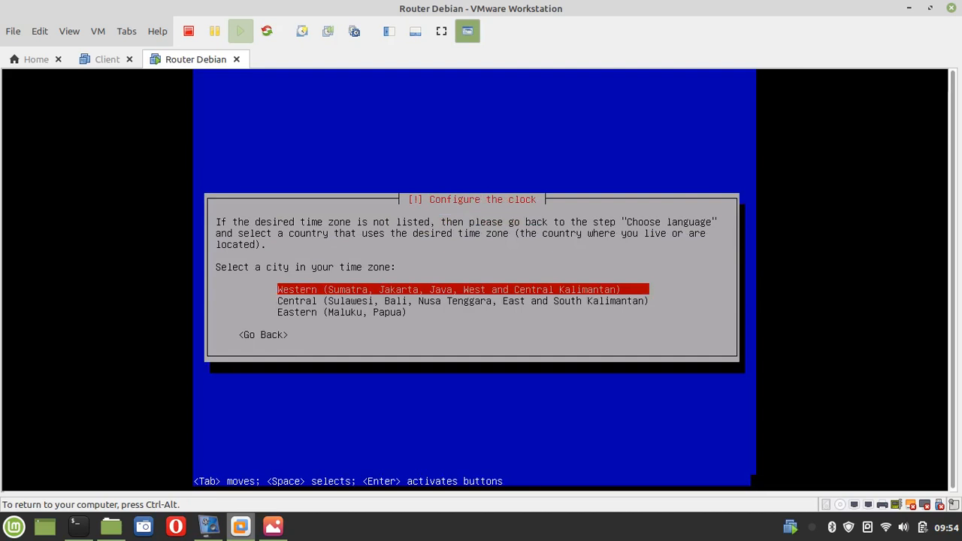
# Accept Western time zone, then guided-partition the sda disk with all files in one partition
pyautogui.press('Return')
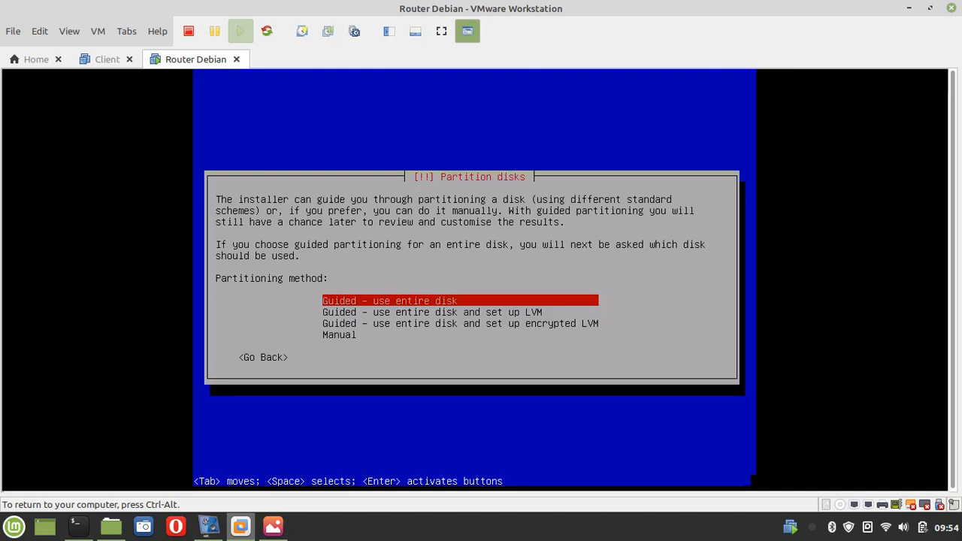
pyautogui.press('Return')
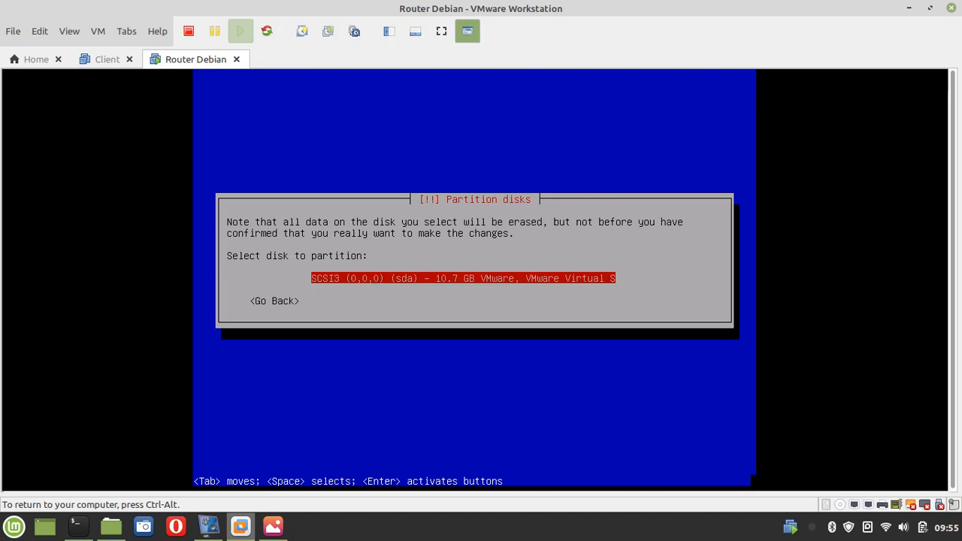
pyautogui.press('Return')
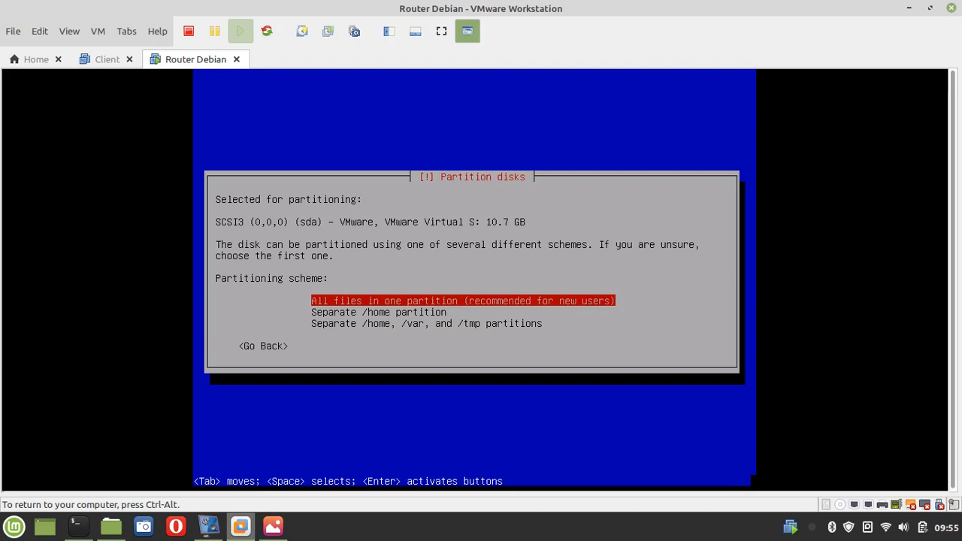
pyautogui.press('Return')
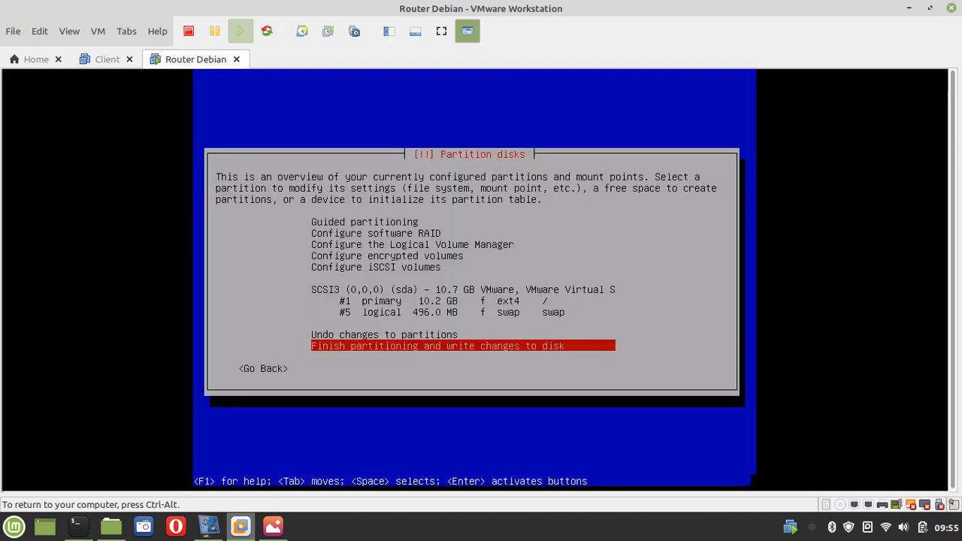
# Inspect the proposed ext4 root partition #1 and swap partition #5
pyautogui.press('Up')
pyautogui.press('Up')
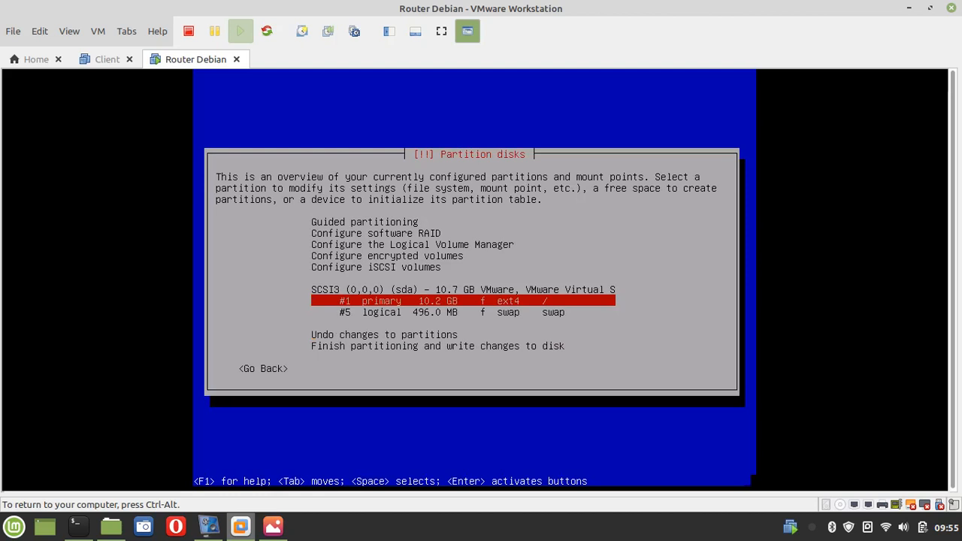
pyautogui.press('Down')
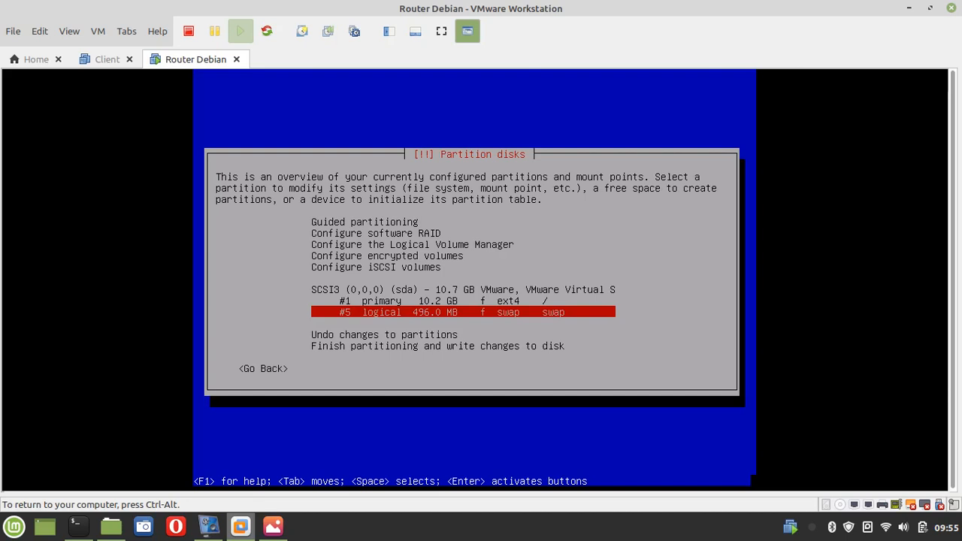
pyautogui.press('Up')
pyautogui.press('Down')
pyautogui.press('Up')
pyautogui.press('Down')
pyautogui.press('Up')
pyautogui.press('Down')
pyautogui.press('Up')
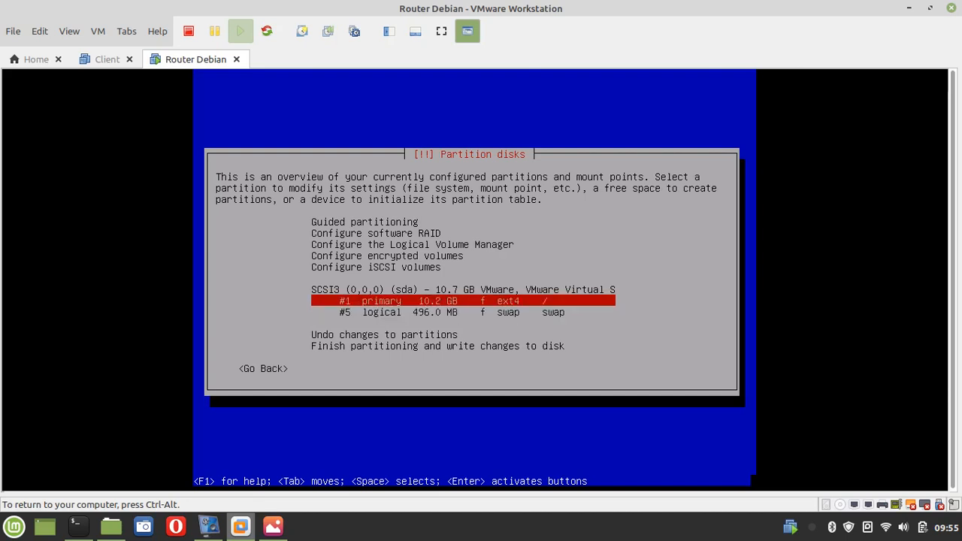
pyautogui.press('Down')
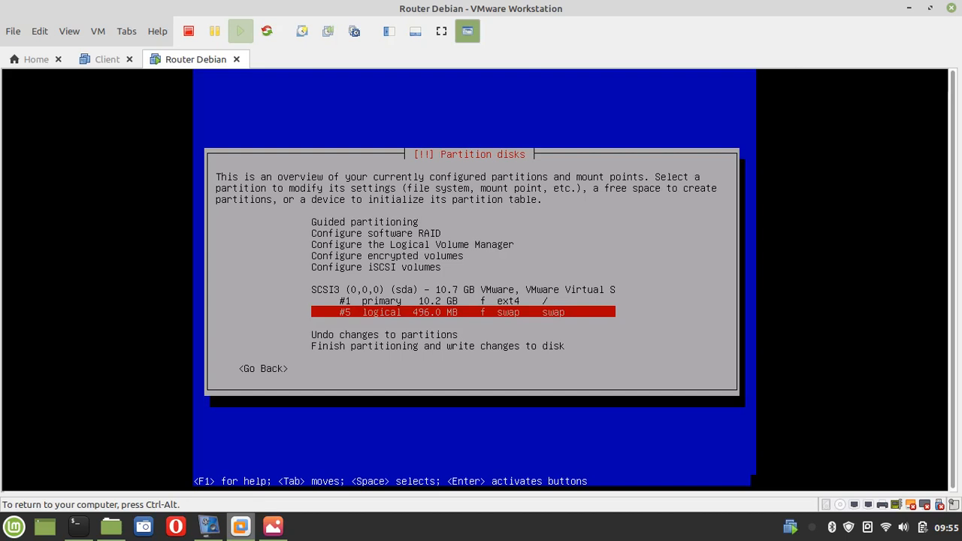
# Choose 'Finish partitioning and write changes to disk'
pyautogui.press('Up')
pyautogui.press('Down')
pyautogui.press('Down')
pyautogui.press('Down')
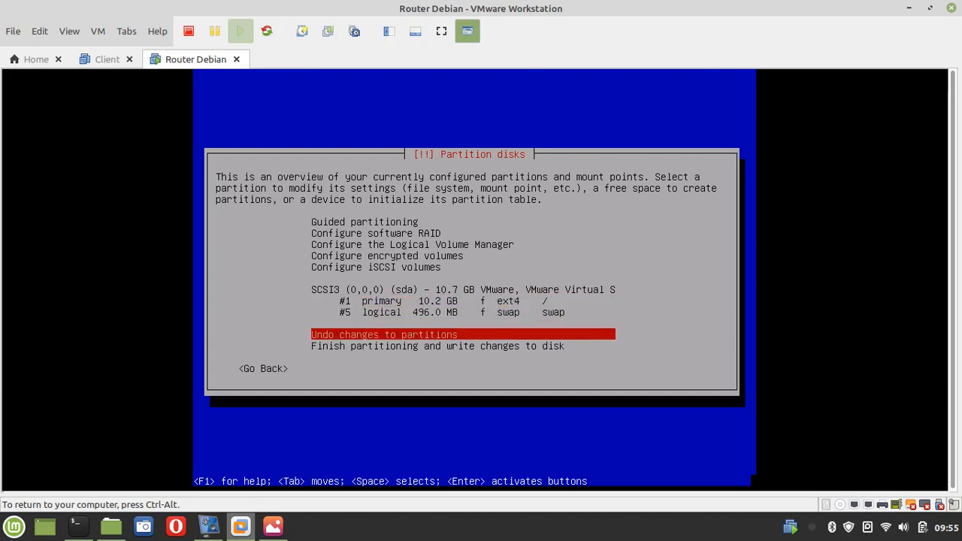
pyautogui.press('Down')
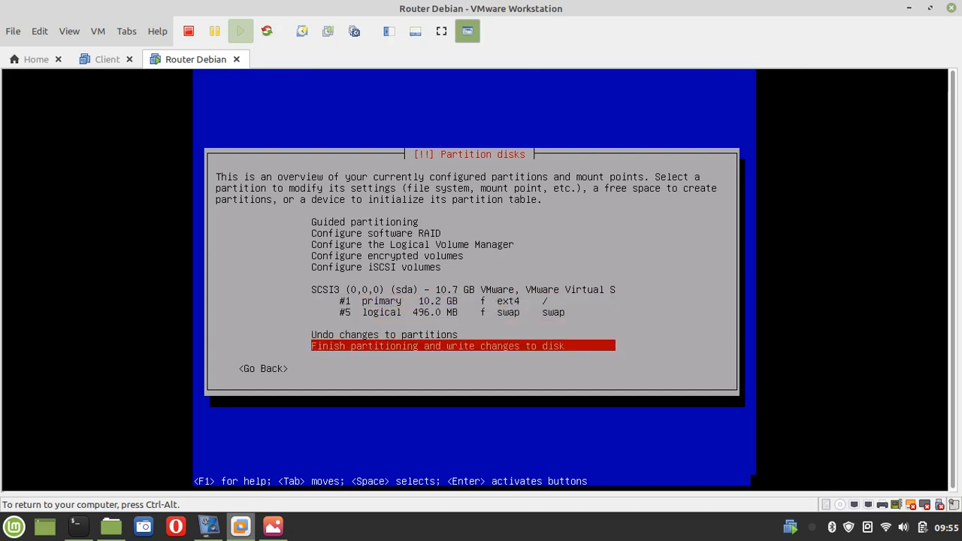
pyautogui.press('Return')
# Confirm writing the partition changes to disk and let the base system install run
pyautogui.press('Left')
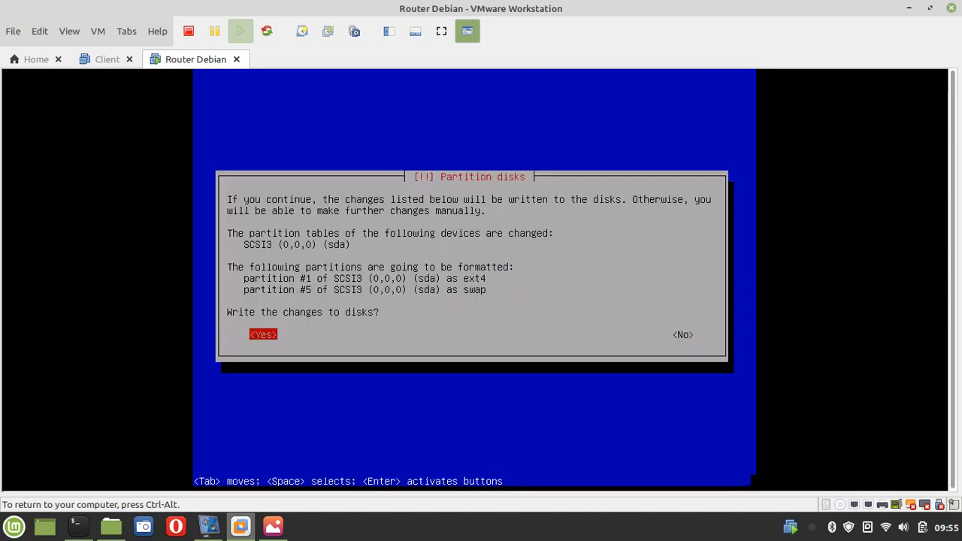
pyautogui.press('Return')
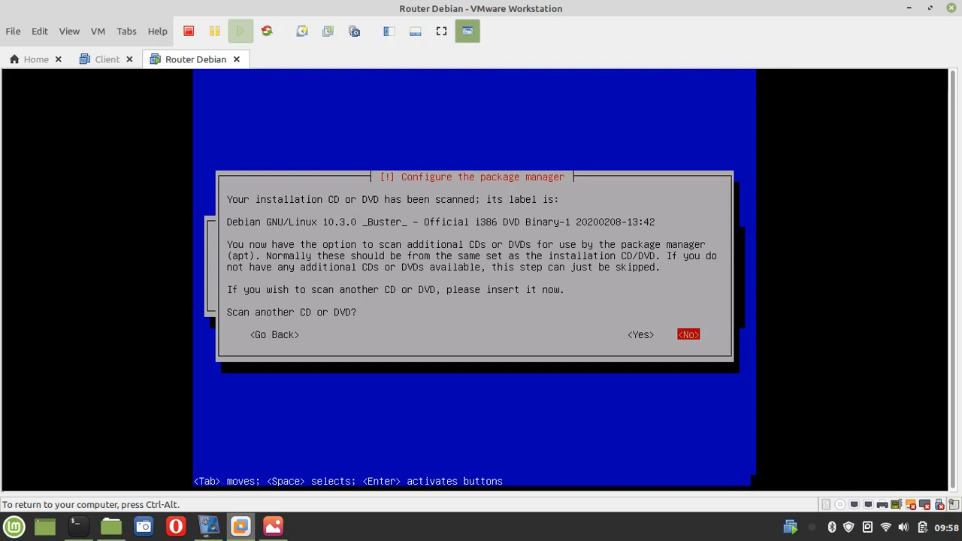
# Answer No to scanning another CD/DVD and No to using a network mirror
pyautogui.press('Left')
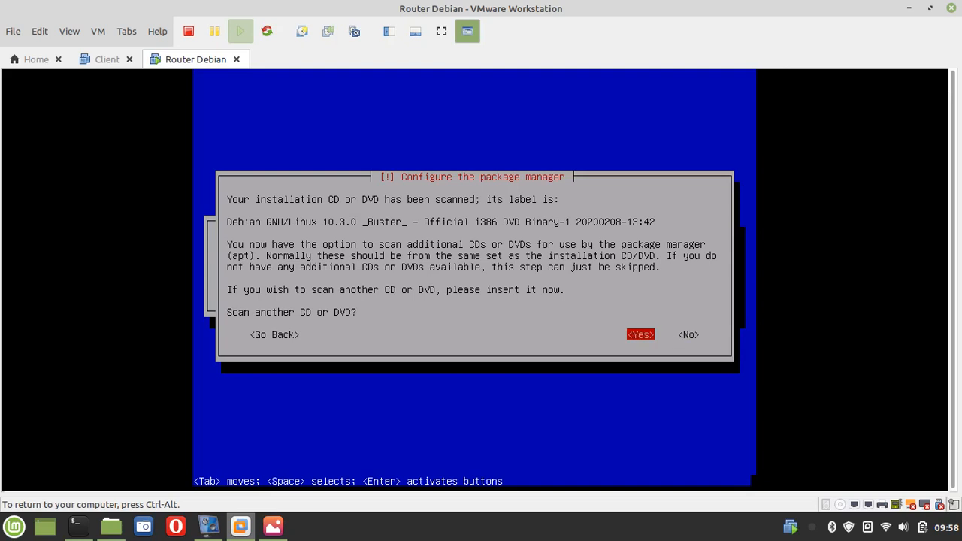
pyautogui.press('Right')
pyautogui.press('Return')
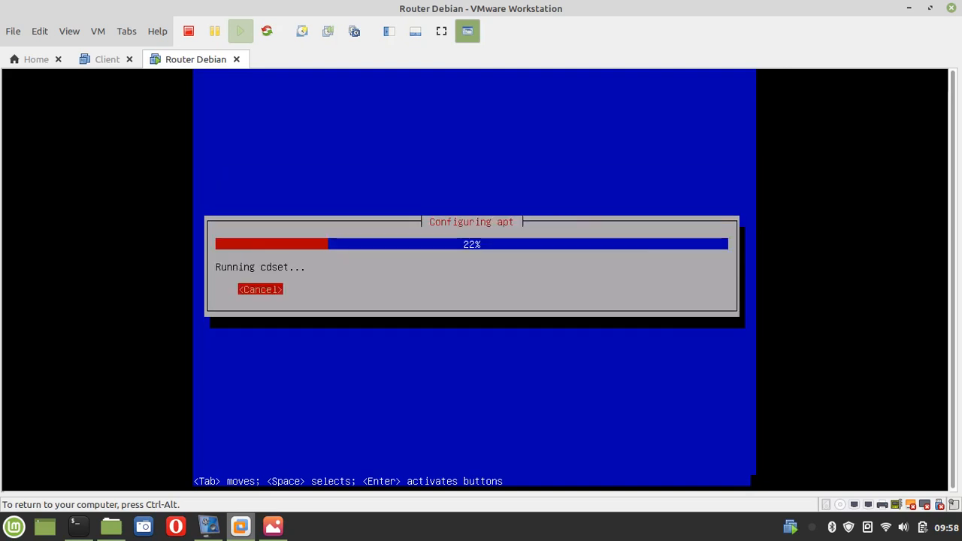
pyautogui.press('Return')
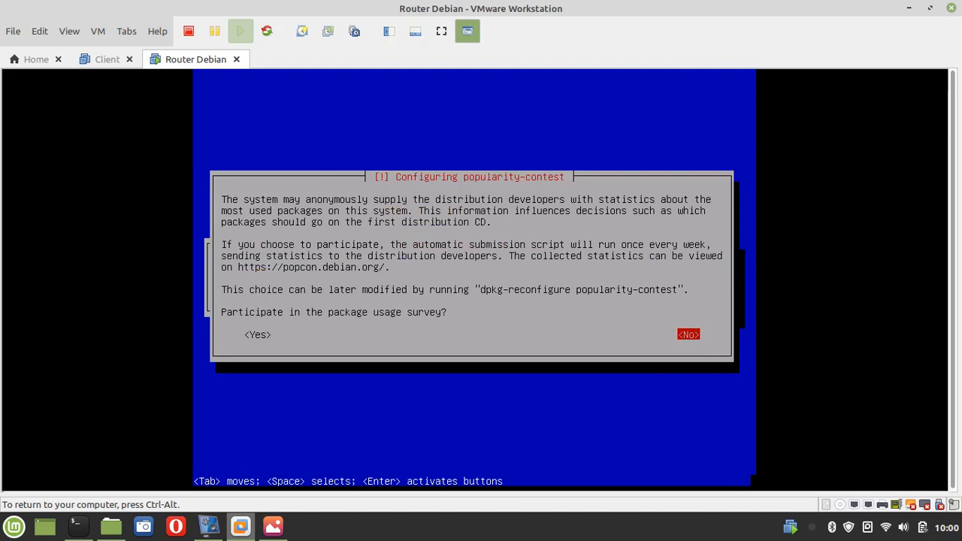
# Decline the popularity-contest survey and accept the software selection to begin installing packages
pyautogui.press('Return')
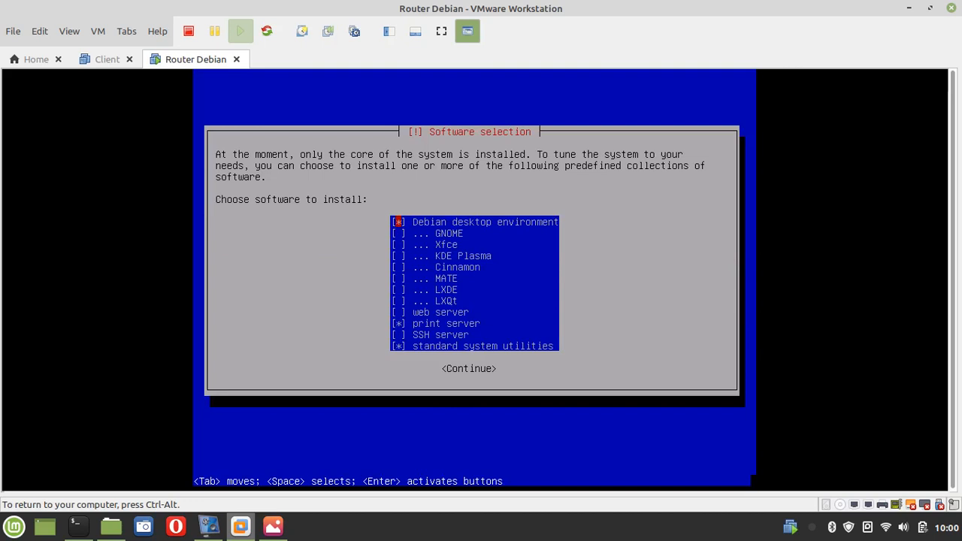
pyautogui.press('Down')
pyautogui.press('Down')
pyautogui.press('Down')
pyautogui.press('Down')
pyautogui.press('Down')
pyautogui.press('Down')
pyautogui.press('Down')
pyautogui.press('Down')
pyautogui.press('Down')
pyautogui.press('Down')
pyautogui.press('Down')
pyautogui.press('Return')
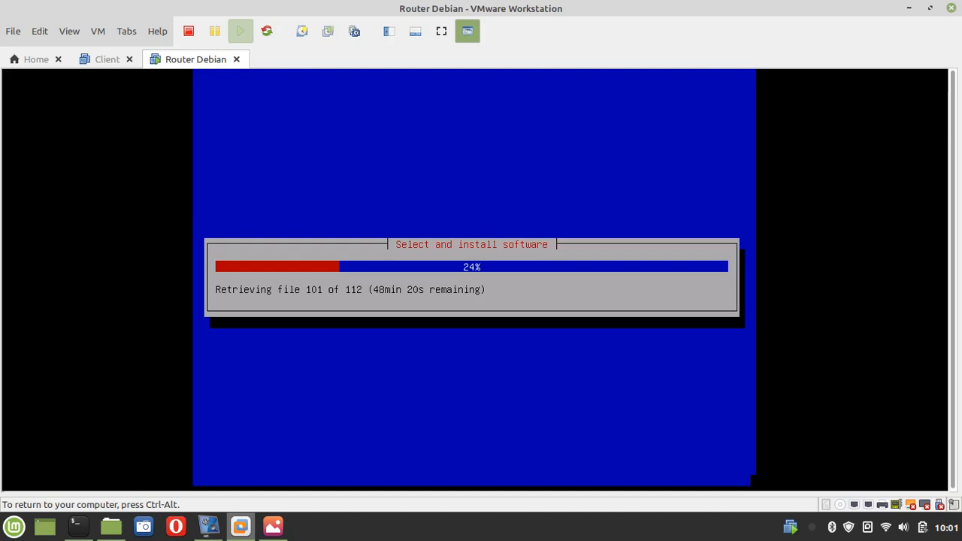
# Release the VM with Ctrl+Alt and switch between desktop windows while packages install
pyautogui.hotkey('ctrl', 'alt')
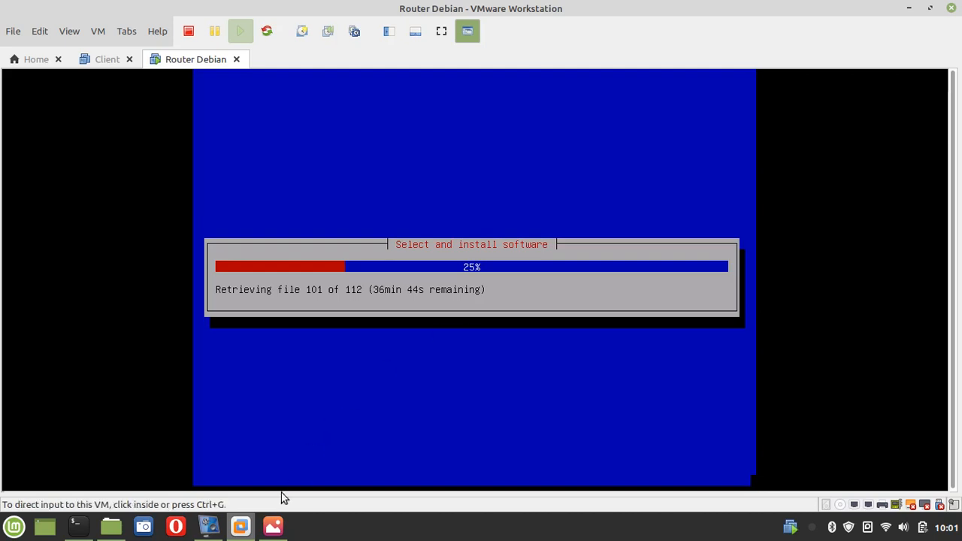
pyautogui.click(215, 533)
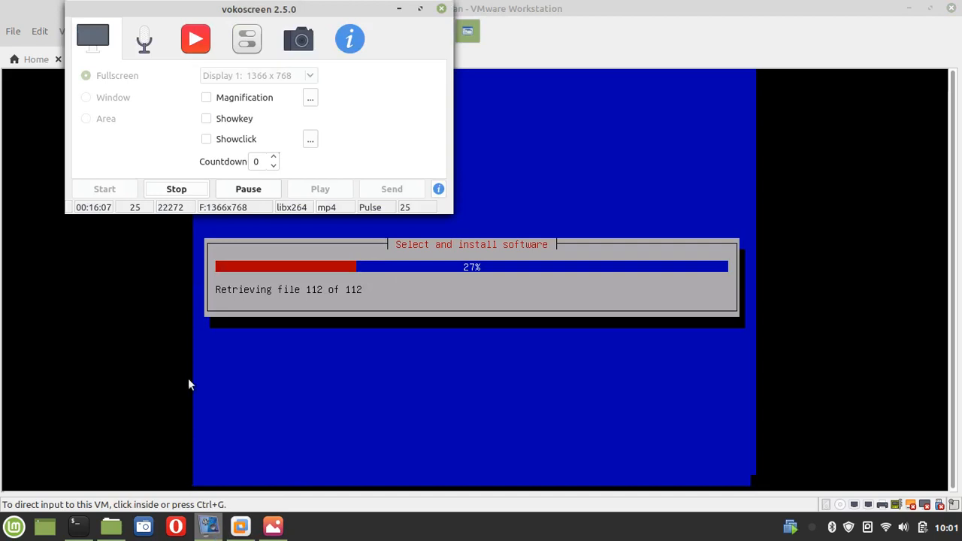
pyautogui.click(258, 191)
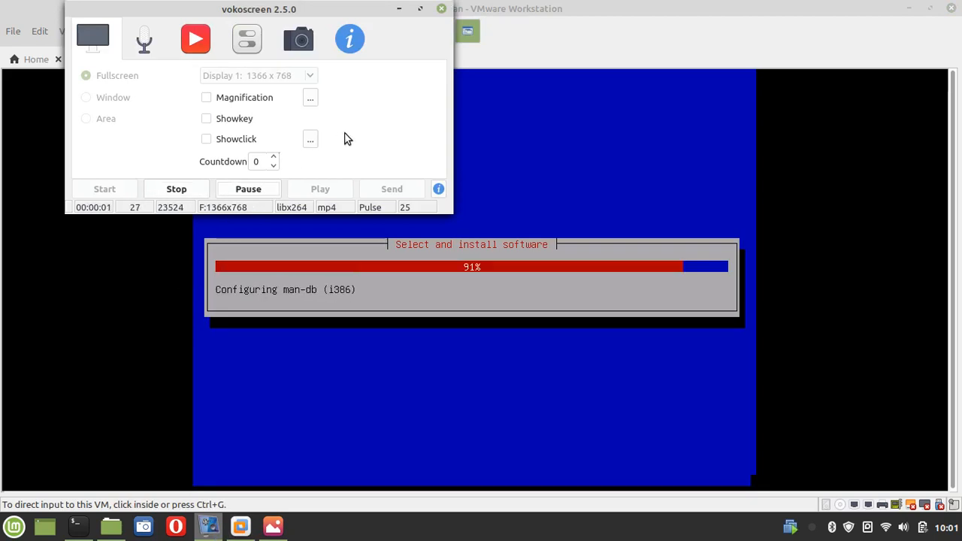
pyautogui.click(398, 10)
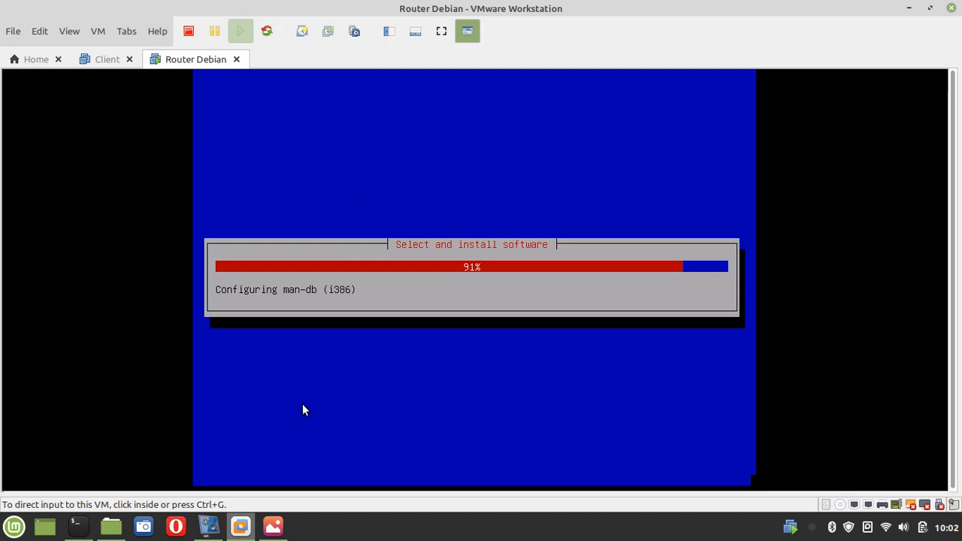
pyautogui.click(210, 531)
pyautogui.click(237, 190)
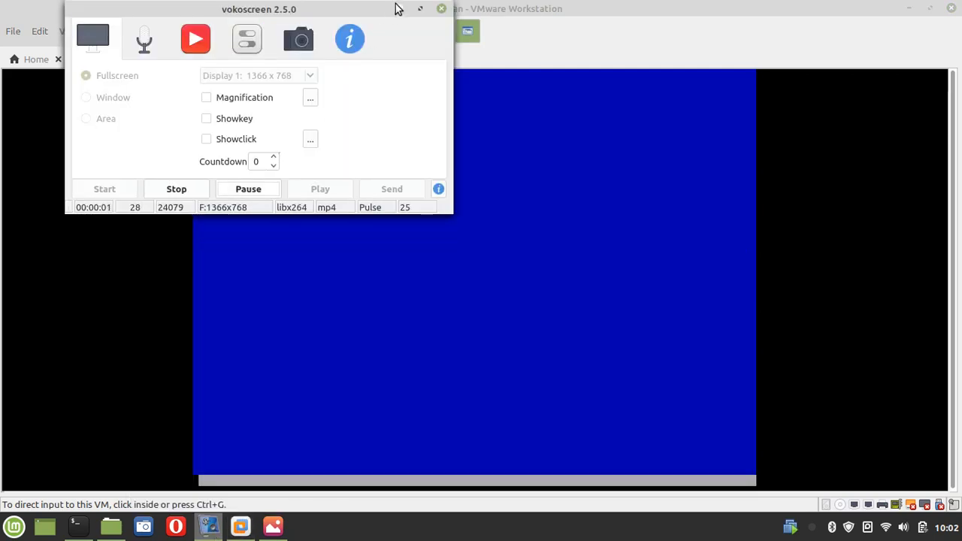
pyautogui.click(398, 4)
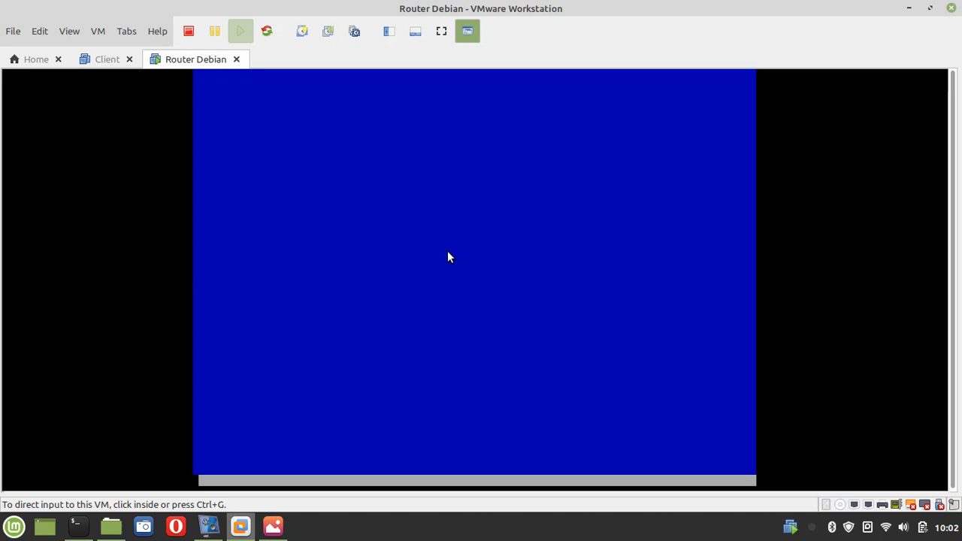
# Install the GRUB boot loader to the master boot record on /dev/sda
pyautogui.hotkey('ctrl', 'g')
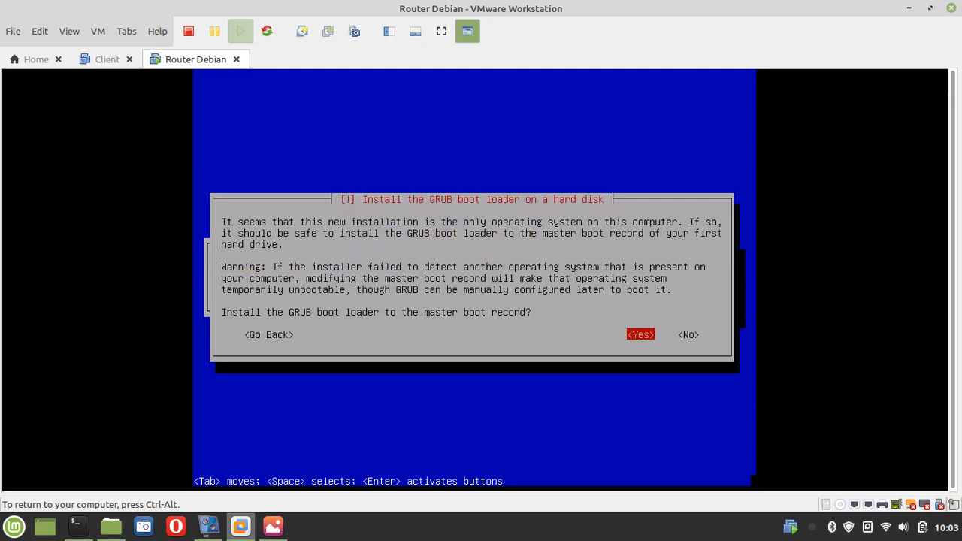
pyautogui.press('Return')
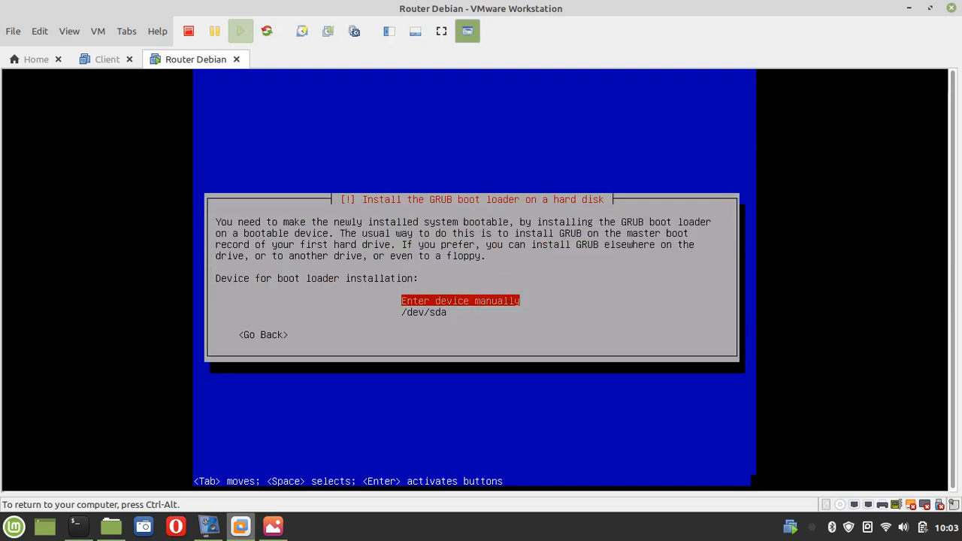
pyautogui.press('Down')
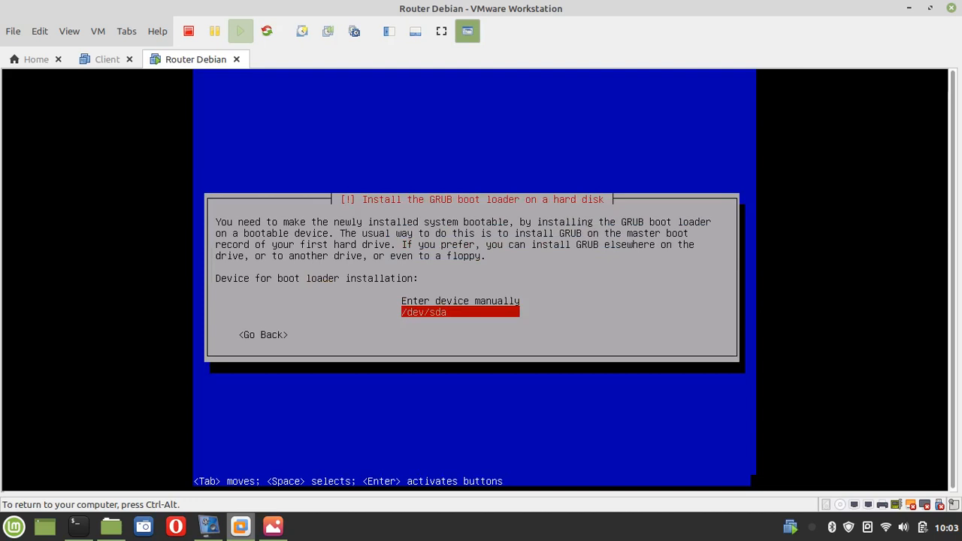
pyautogui.press('Return')
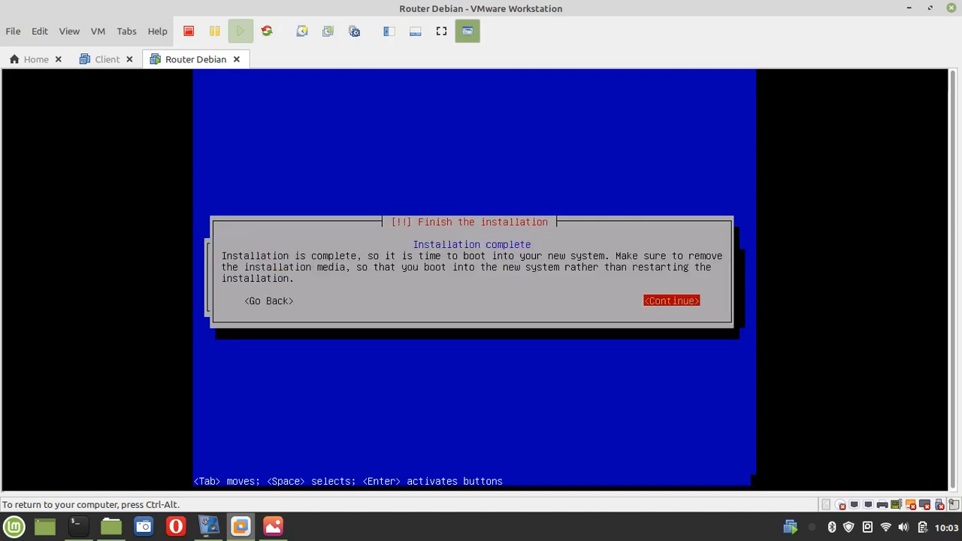
# Continue past 'Installation complete' to reboot into the new Debian system
pyautogui.press('Return')
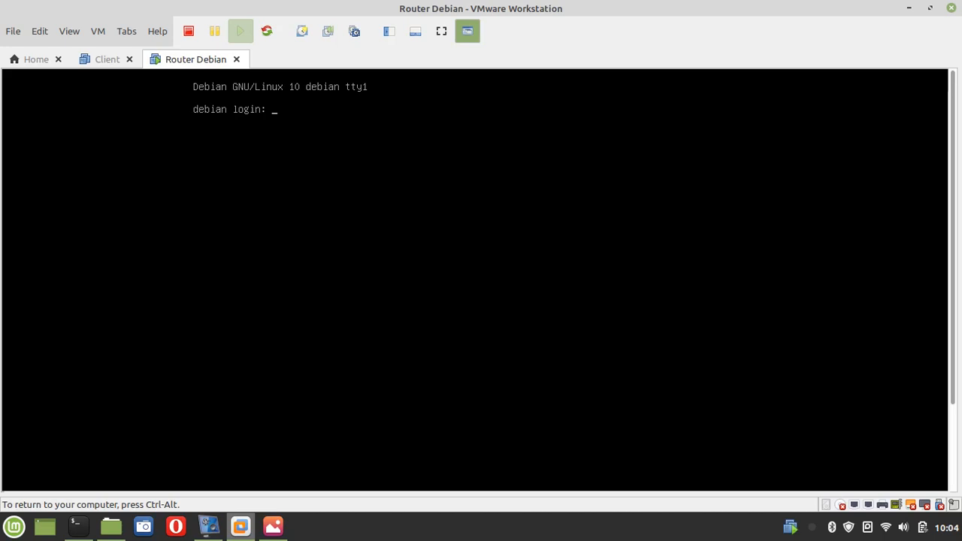
# Log in as root and list /sys/class/net, showing ens33, ens34 and lo
pyautogui.write('root')
pyautogui.press('Return')
pyautogui.press('Return')
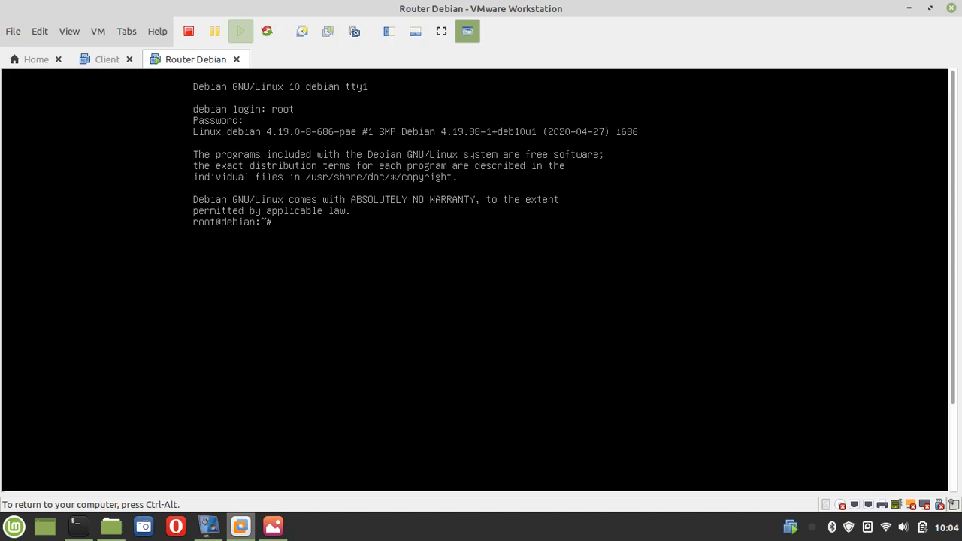
pyautogui.write('s /sys/class/net')
pyautogui.press('Return')
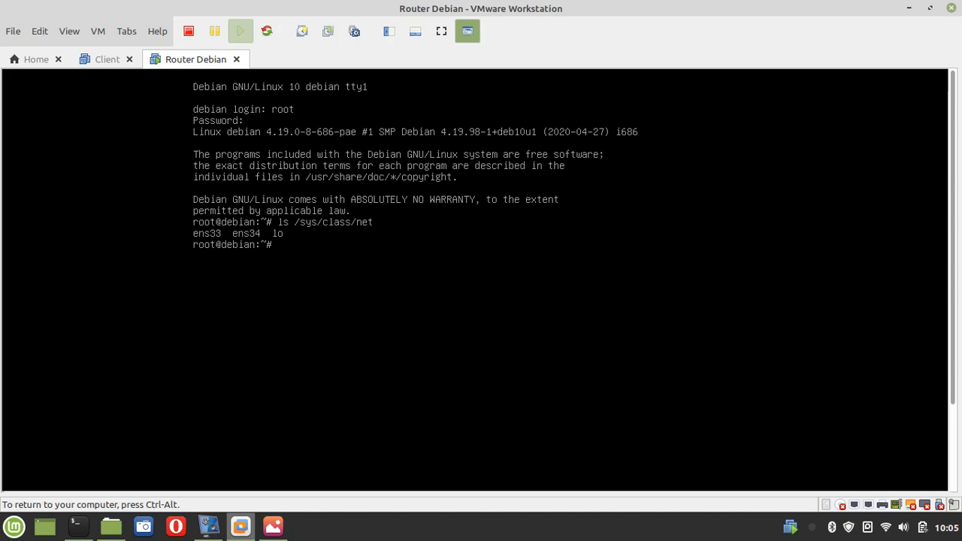
# Open /etc/network/interfaces in nano
pyautogui.write('nano /etc/network/in')
pyautogui.press('Tab')
pyautogui.press('Return')
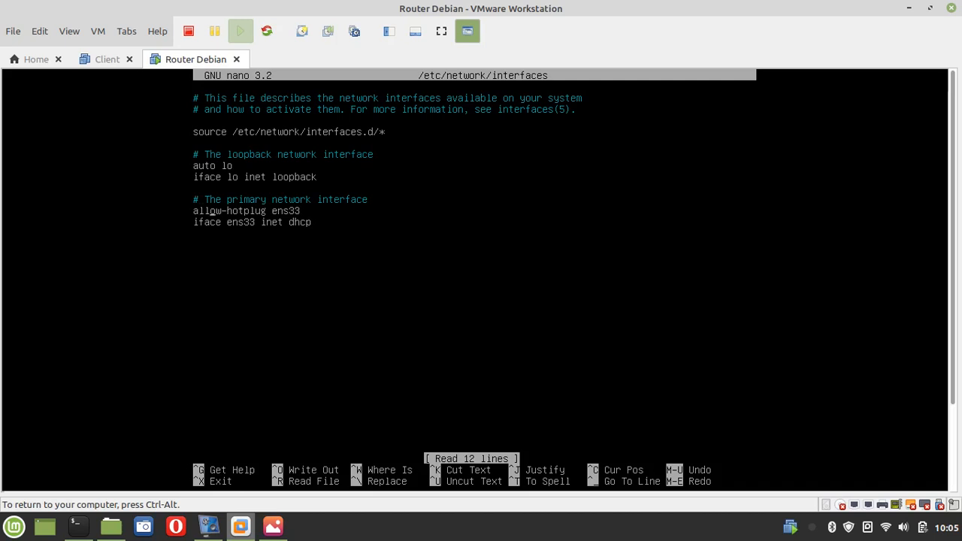
# Append 'auto ens34', 'iface ens34 inet static' and begin an 'address' line
pyautogui.press('Right')
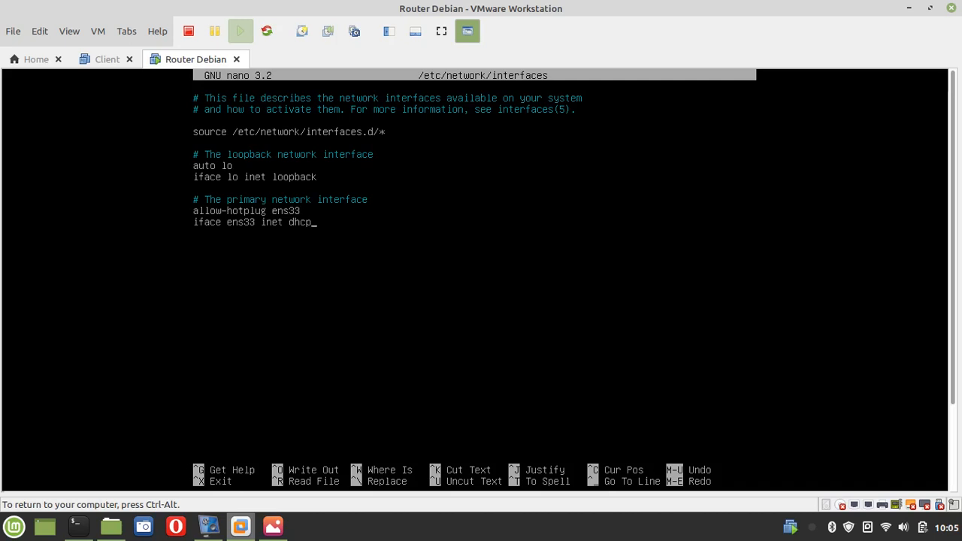
pyautogui.press('Return')
pyautogui.write('auto ens34 ')
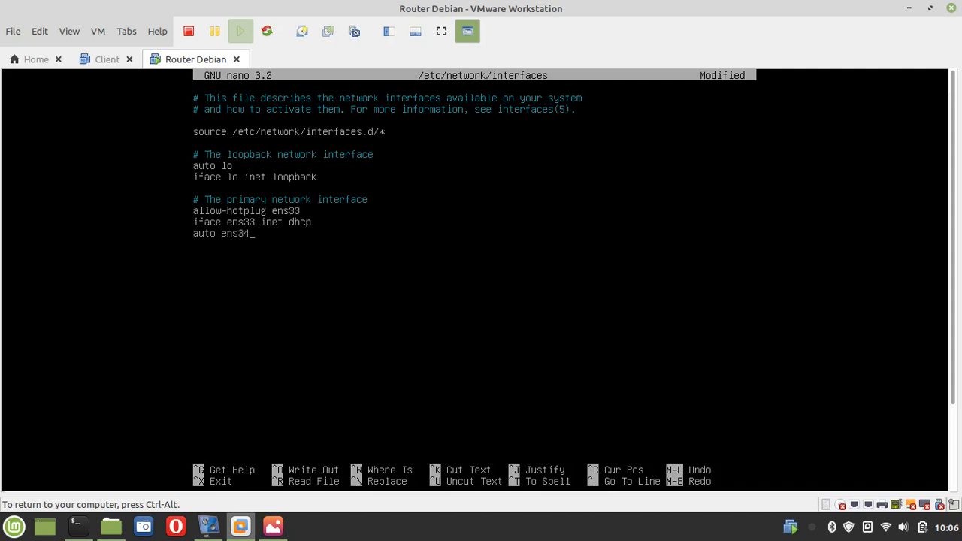
pyautogui.write('iface ens34 inet stast')
pyautogui.press('BackSpace')
pyautogui.press('BackSpace')
pyautogui.write('t')
pyautogui.write('ic')
pyautogui.write('addre')
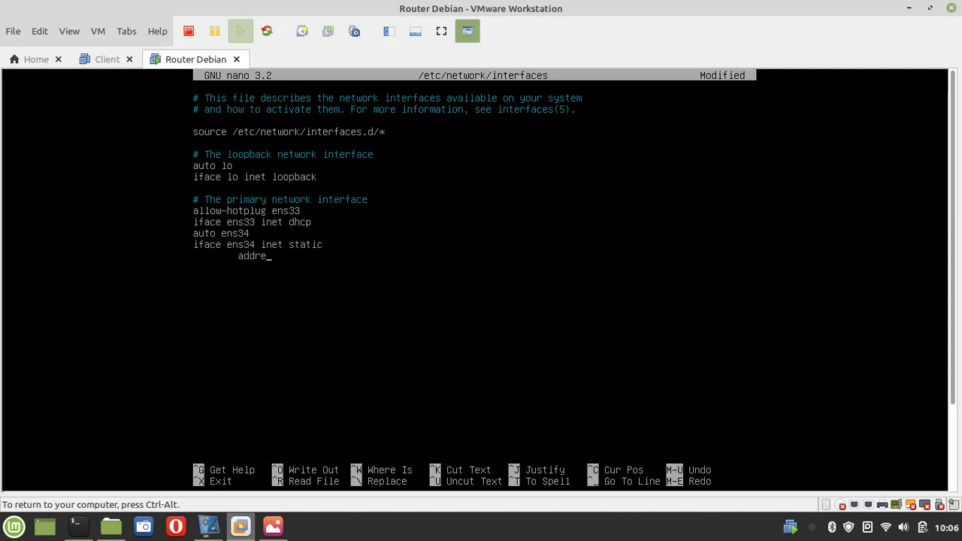
pyautogui.write('ss')
pyautogui.hotkey('ctrl', 'alt')
# Check praktikum NMAP.png for the router address 192.168.1.1, then close the viewer
pyautogui.click(272, 528)
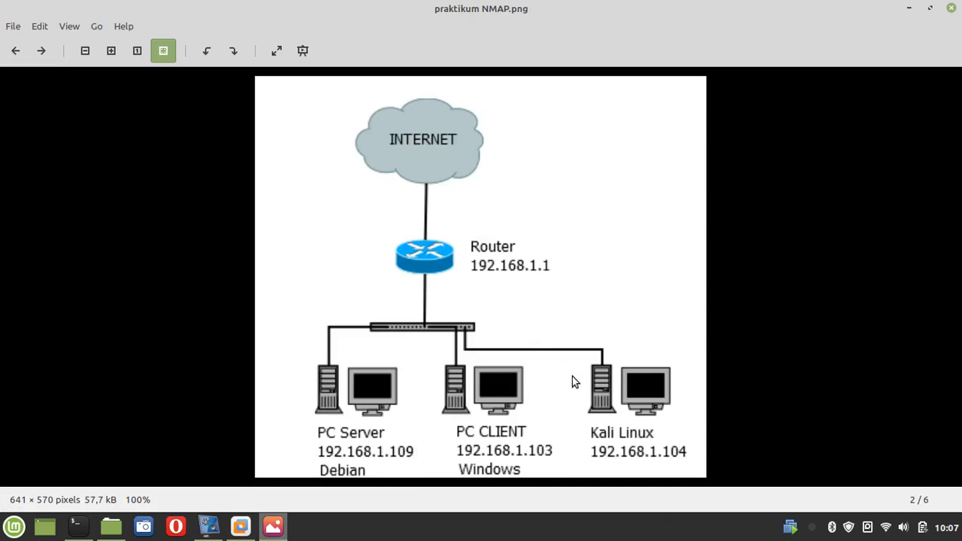
pyautogui.click(952, 9)
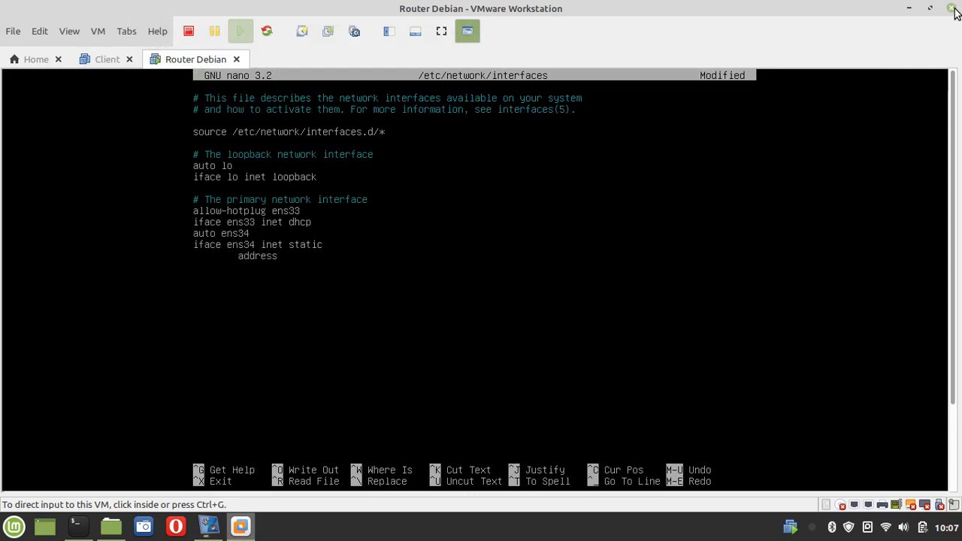
# Give ens34 address 192.168.1.1 and netmask 255.255.255.0, then exit nano
pyautogui.click(612, 262)
pyautogui.write('19')
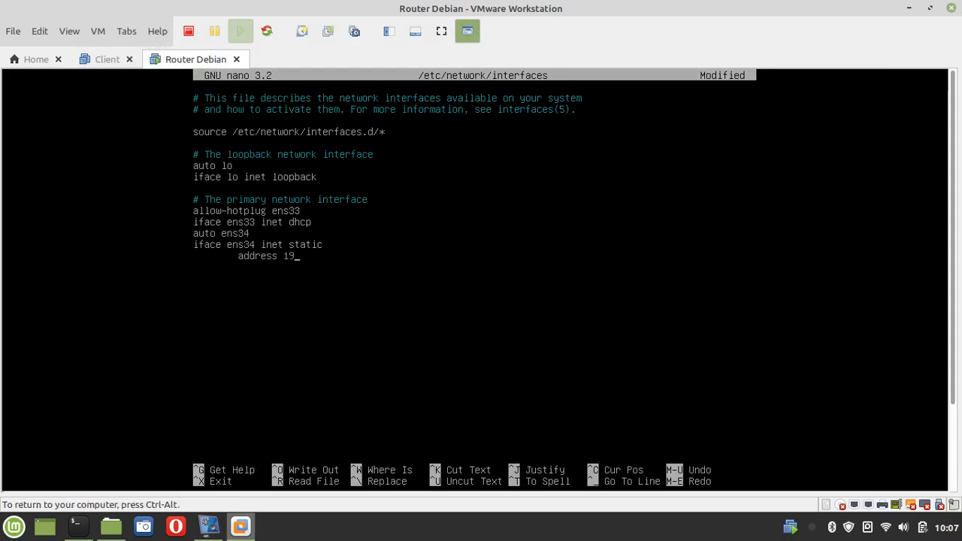
pyautogui.write('2.168.1.1/24')
pyautogui.press('BackSpace')
pyautogui.press('BackSpace')
pyautogui.press('BackSpace')
pyautogui.write('netmask 255.255.255.0')
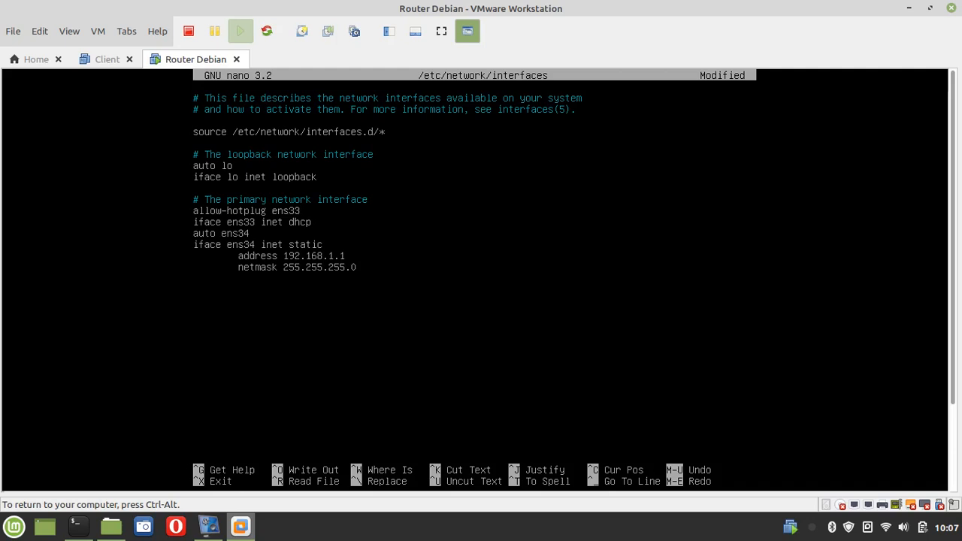
pyautogui.hotkey('ctrl', 'x')
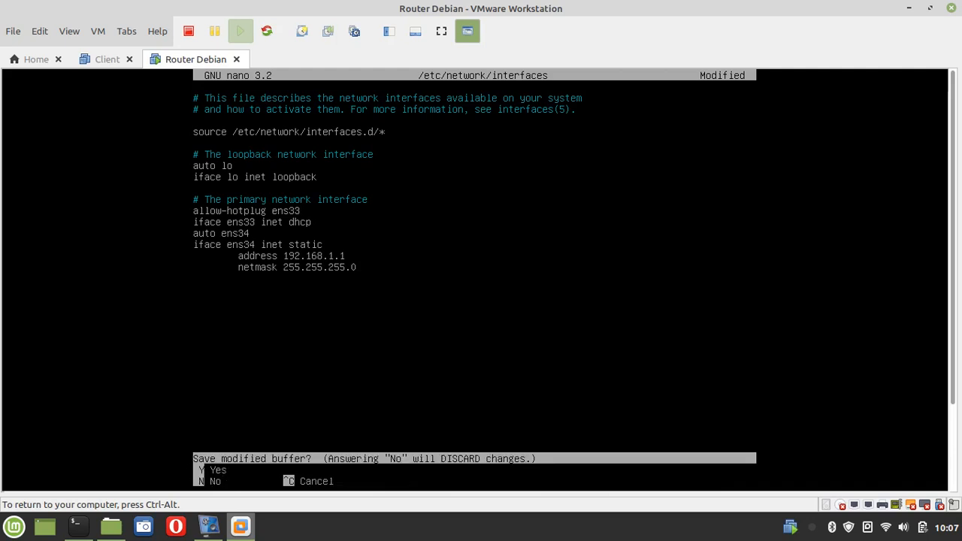
# Save the modified /etc/network/interfaces buffer in nano under its existing file name
pyautogui.hotkey('ctrl', 'alt')
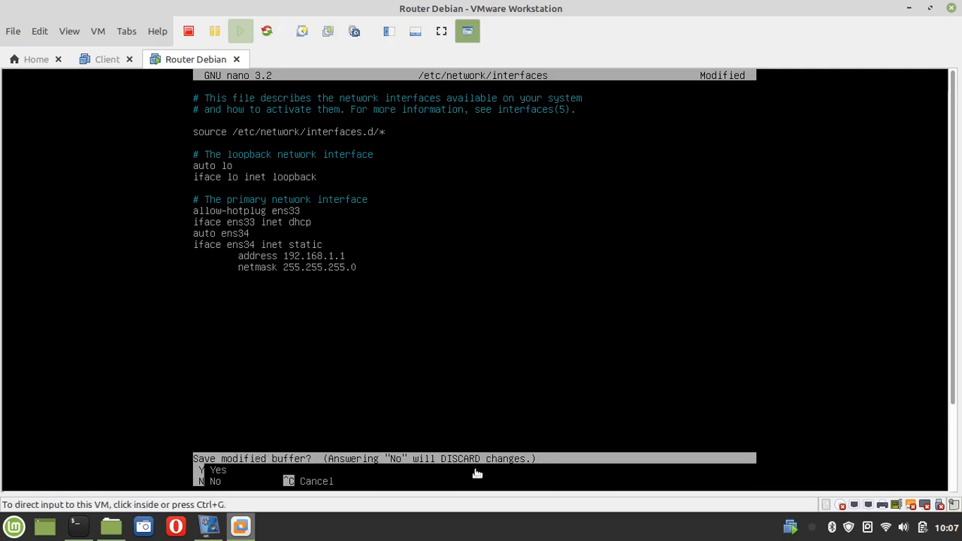
pyautogui.click(565, 459)
pyautogui.press('y')
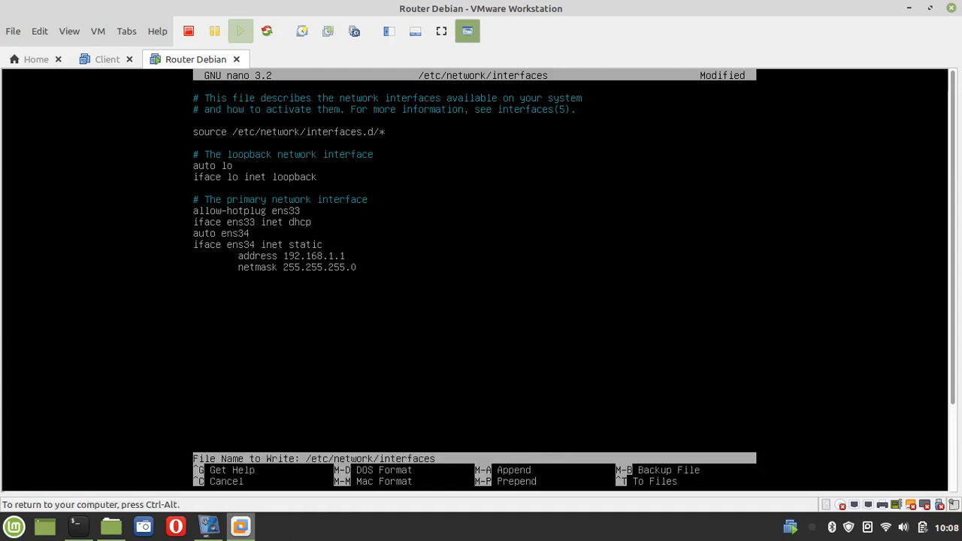
pyautogui.press('Return')
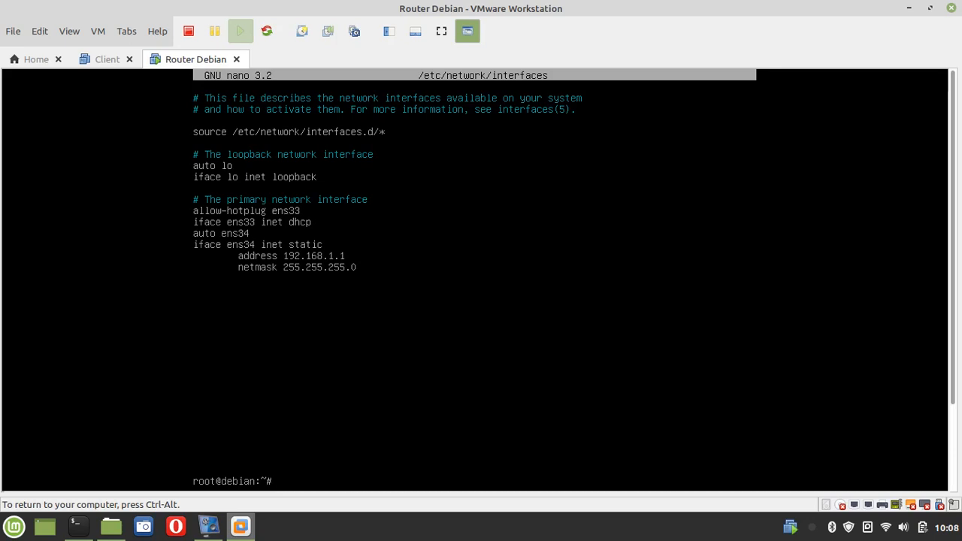
# Run ip addr to see ens34 still DOWN without an address, then type reboot
pyautogui.write('addr')
pyautogui.press('Return')
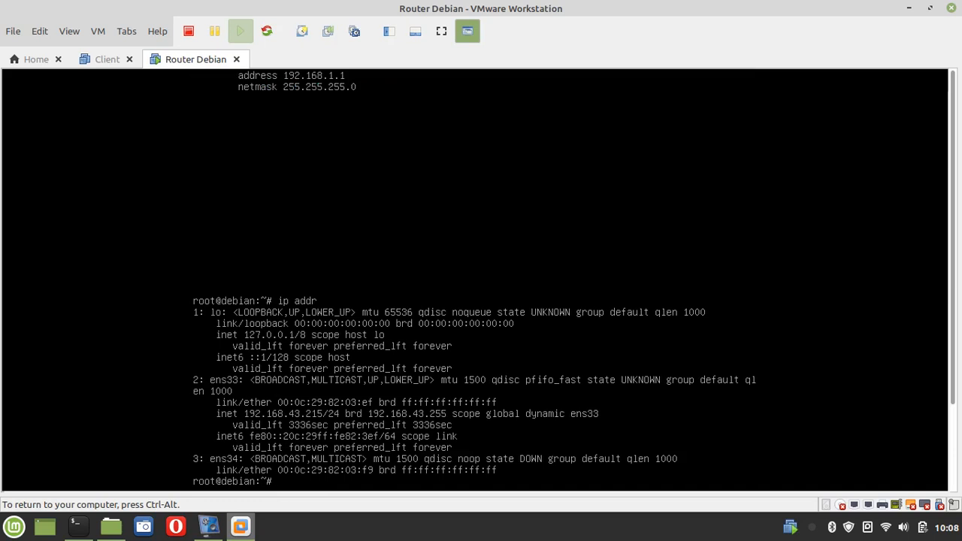
pyautogui.hotkey('ctrl', 'alt')
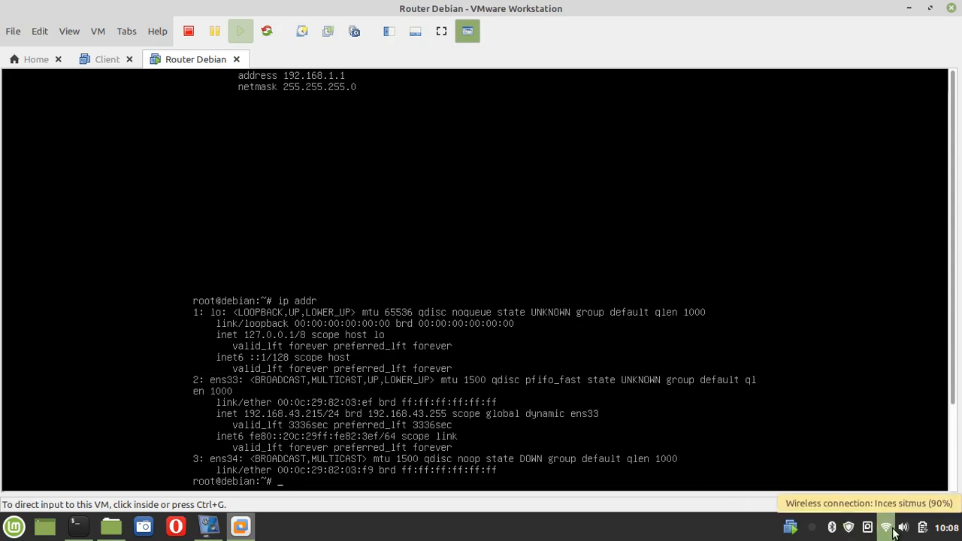
pyautogui.click(293, 476)
pyautogui.write('reboot')
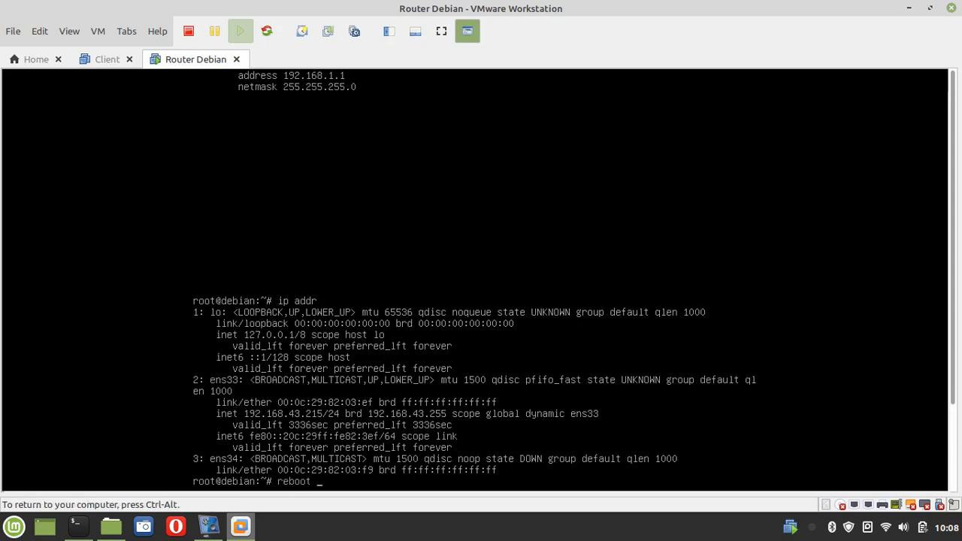
# Reboot Router Debian and boot Debian GNU/Linux from the GRUB menu
pyautogui.press('Return')
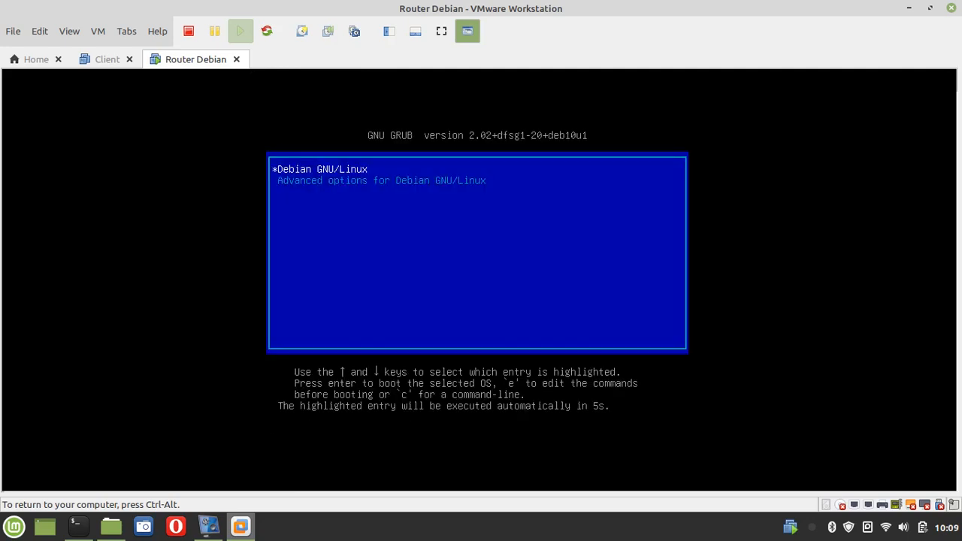
pyautogui.press('Return')
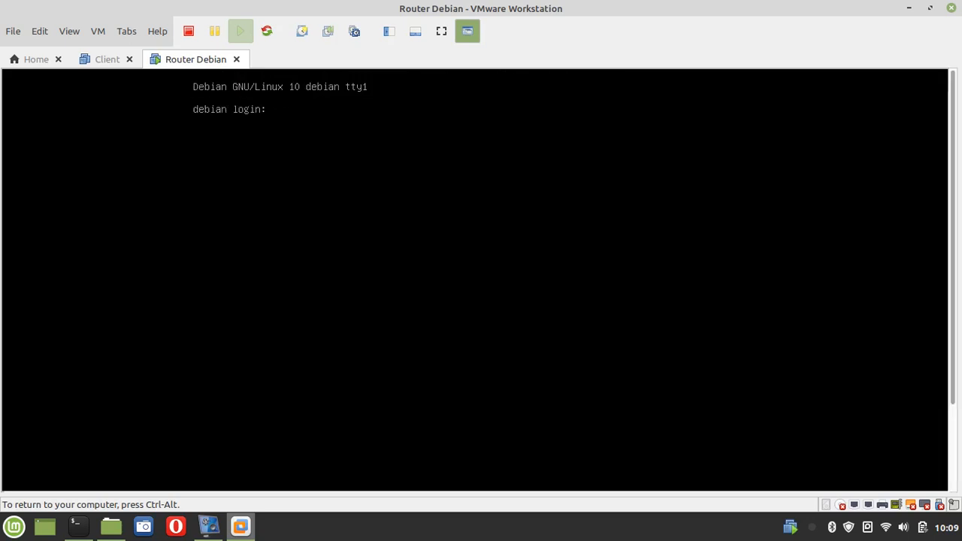
# Log in as root and run ip a, showing ens34 UP with 192.168.1.1/24
pyautogui.write('root')
pyautogui.press('Return')
pyautogui.press('Return')
pyautogui.write('ip')
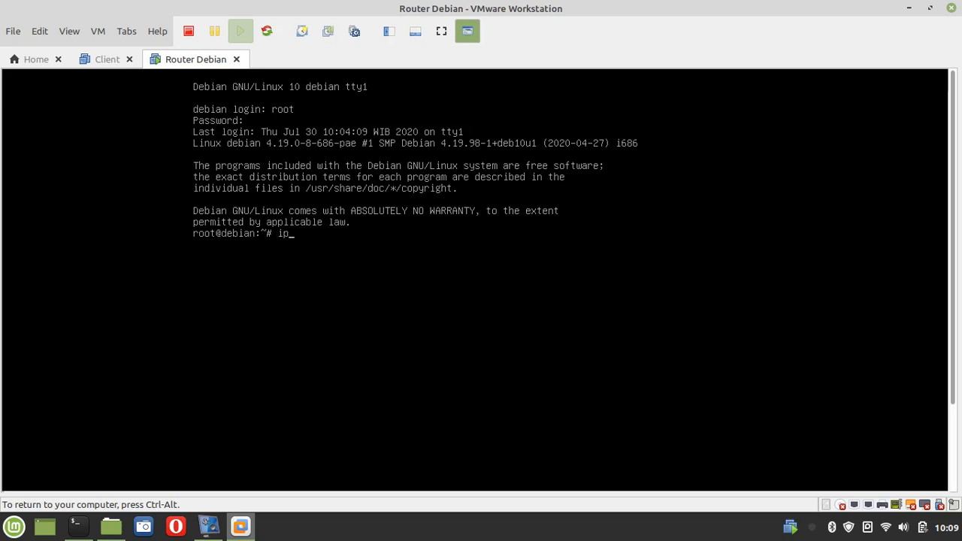
pyautogui.write(' addr')
pyautogui.press('Return')
pyautogui.hotkey('ctrl', 'alt')
pyautogui.hotkey('ctrl', 'g')
pyautogui.hotkey('ctrl', 'alt')
pyautogui.hotkey('ctrl', 'g')
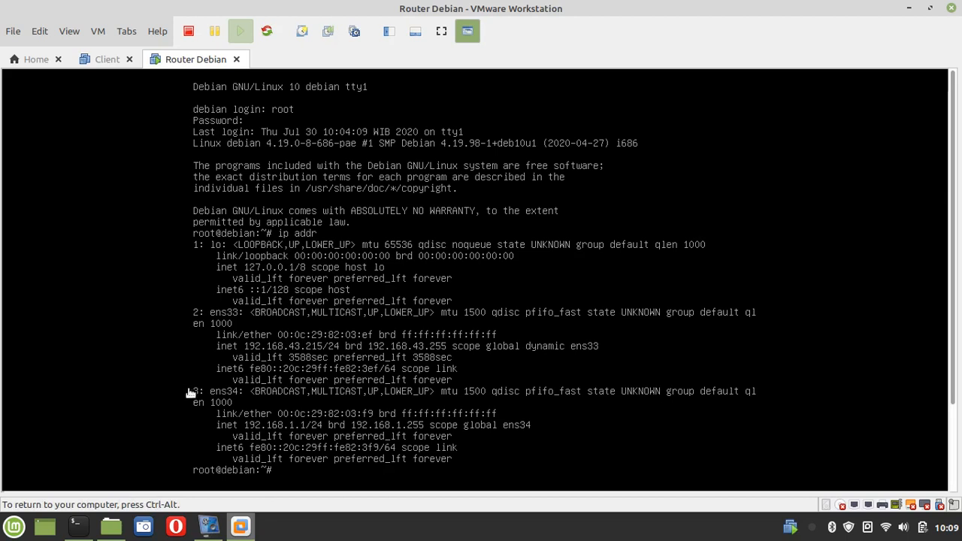
pyautogui.hotkey('ctrl', 'alt')
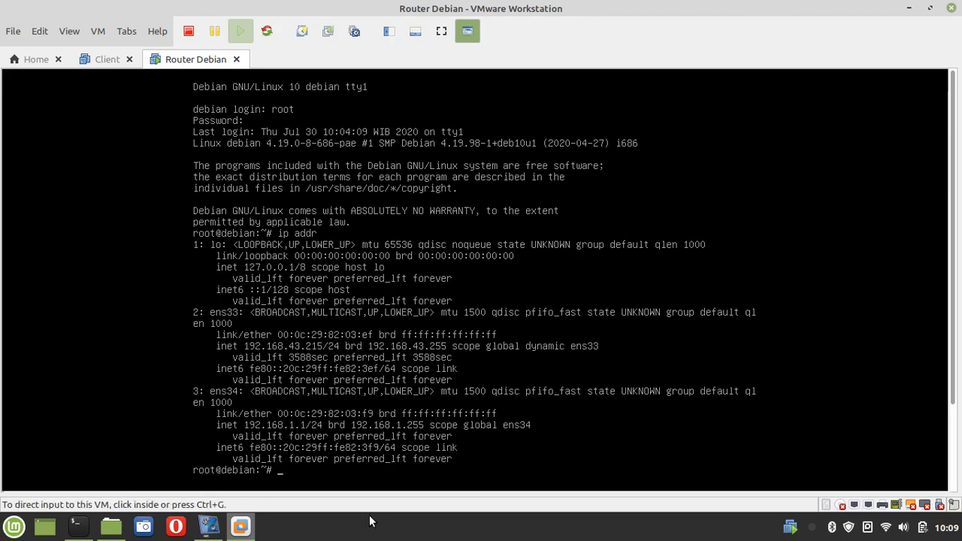
pyautogui.hotkey('ctrl', 'g')
pyautogui.hotkey('ctrl', 'alt')
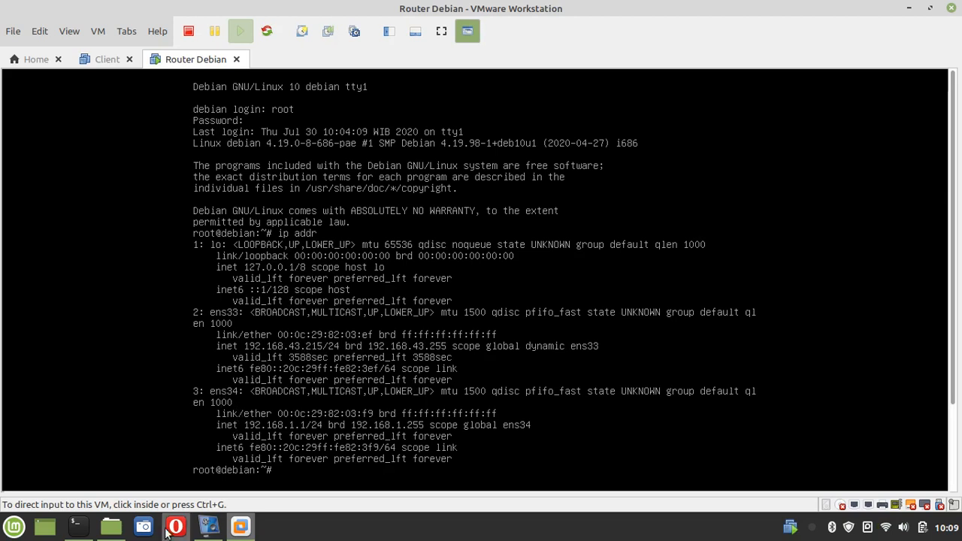
# View the praktikum NMAP.png topology in Pictures showing the router at 192.168.1.1, then return to VMware
pyautogui.click(113, 530)
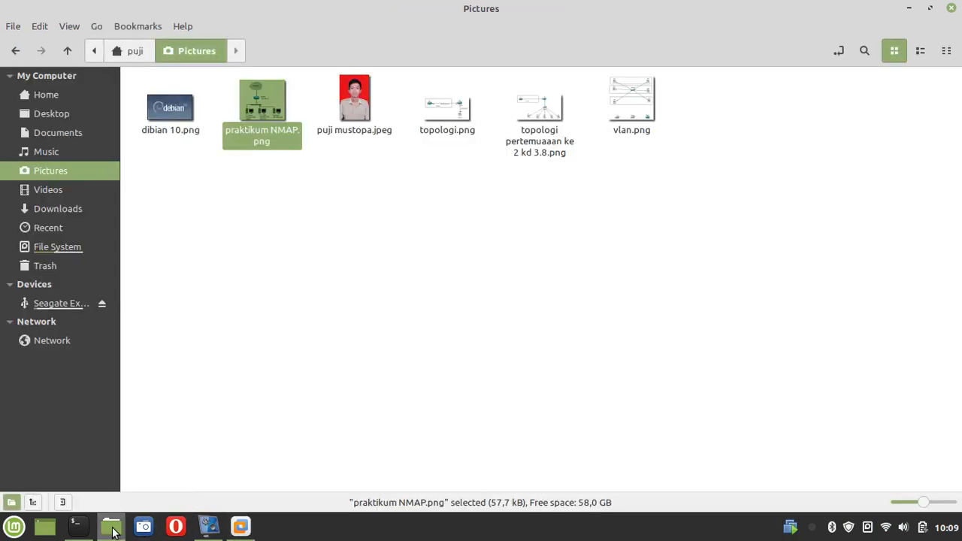
pyautogui.doubleClick(255, 114)
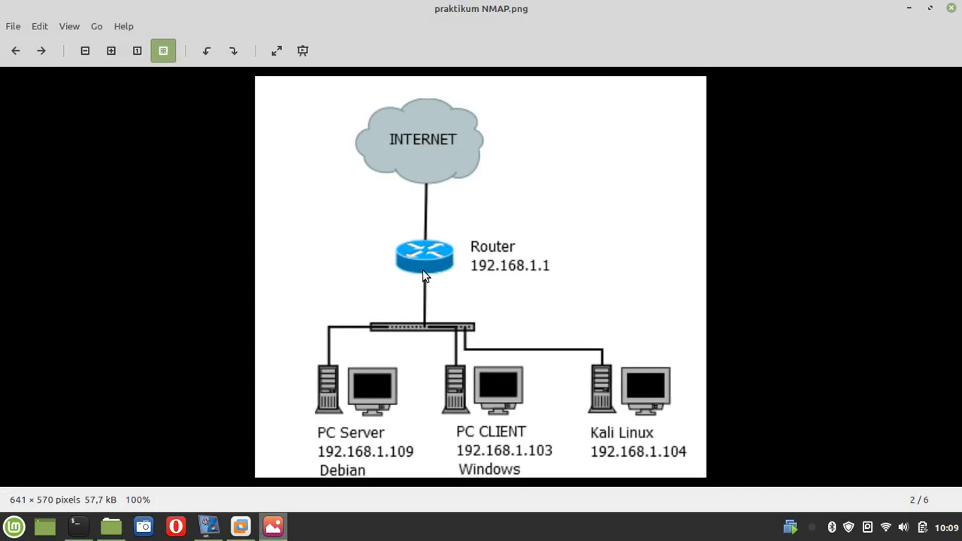
pyautogui.click(241, 526)
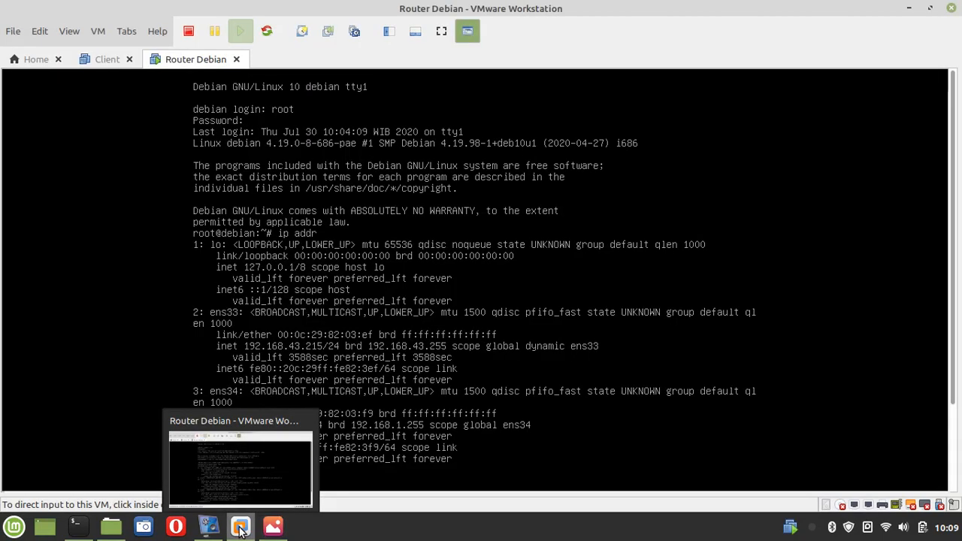
# Ping 8.8.8.8 from the router and stop it after 3 replies with 0% loss
pyautogui.click(339, 474)
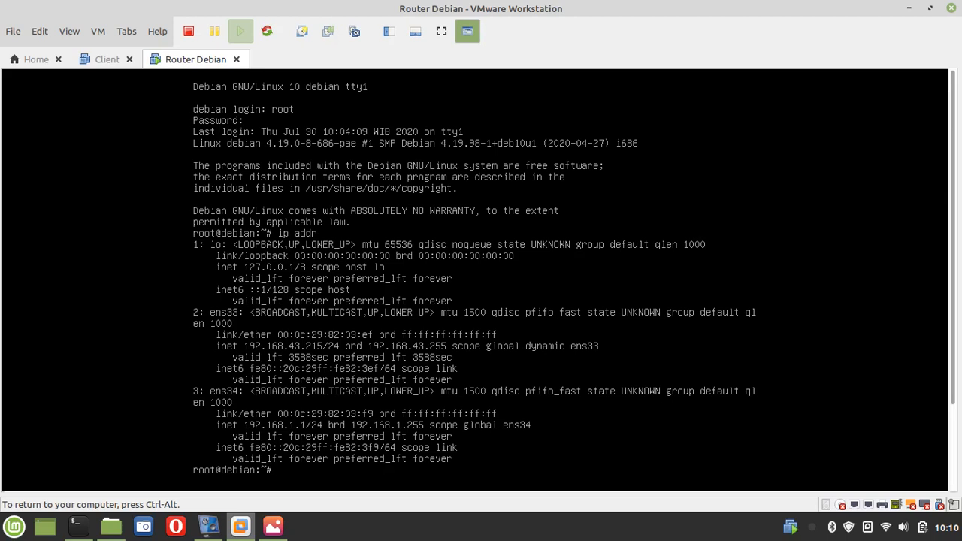
pyautogui.write('ping 8.8.8.8')
pyautogui.press('Return')
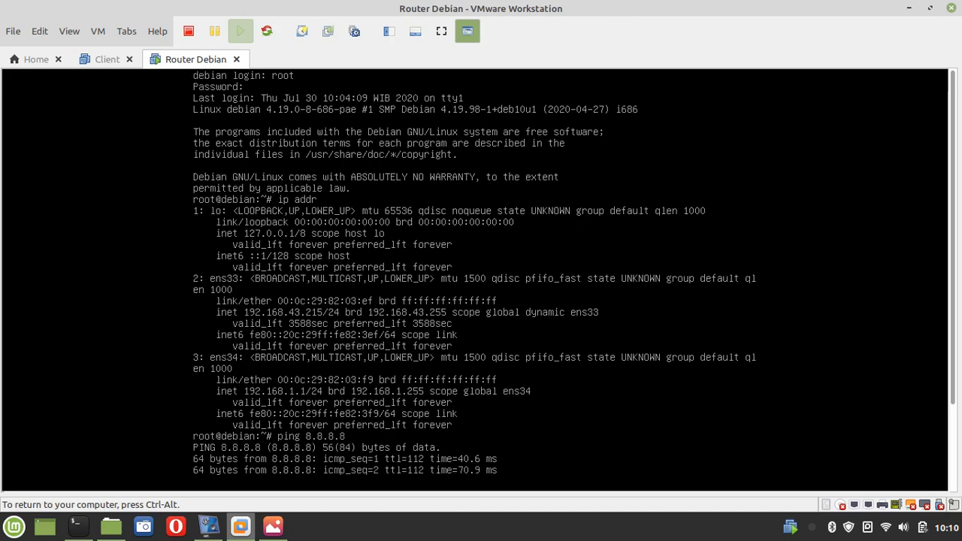
pyautogui.hotkey('ctrl', 'c')
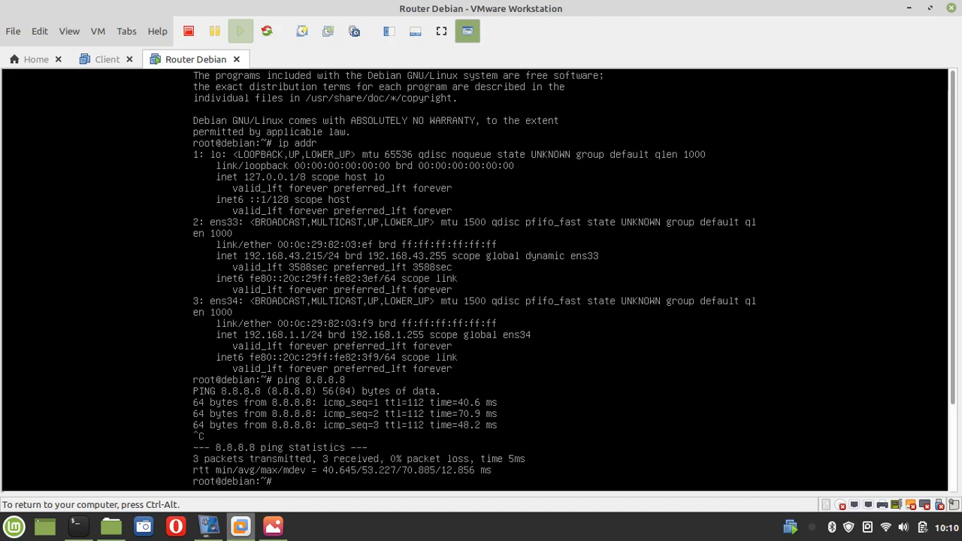
pyautogui.hotkey('ctrl', 'alt')
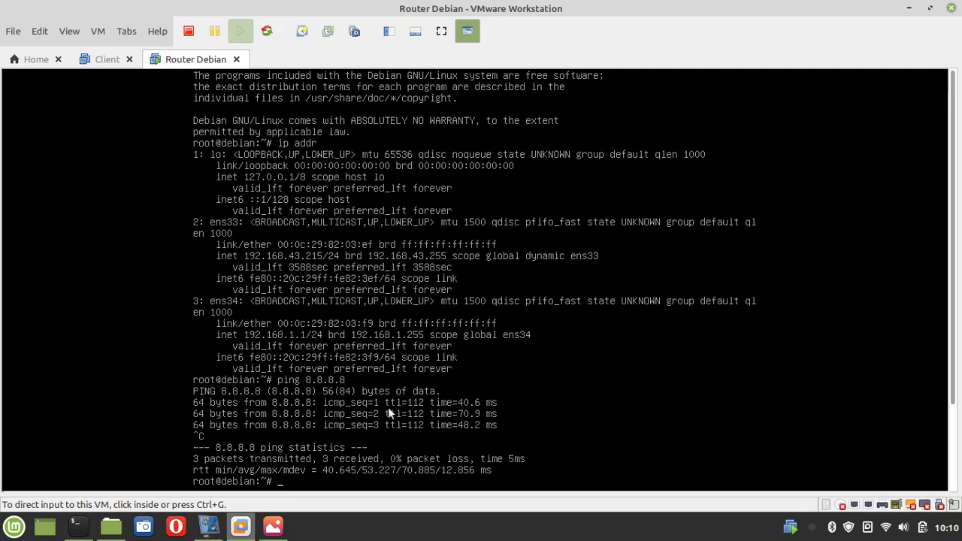
pyautogui.hotkey('ctrl', 'g')
# Ping google.com, resolved to 172.217.160.14, and stop after 17 replies with 0% loss
pyautogui.write('pi')
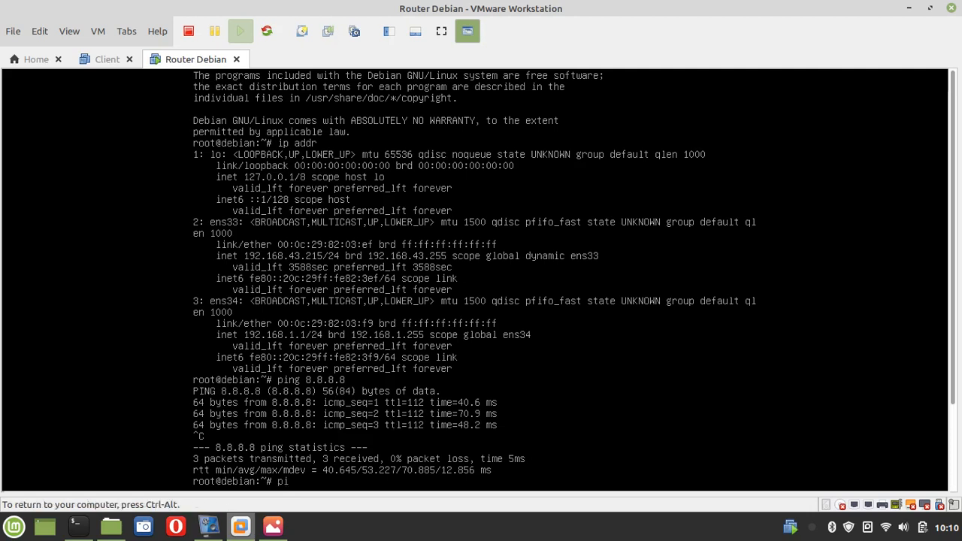
pyautogui.write('ng google.com')
pyautogui.press('Return')
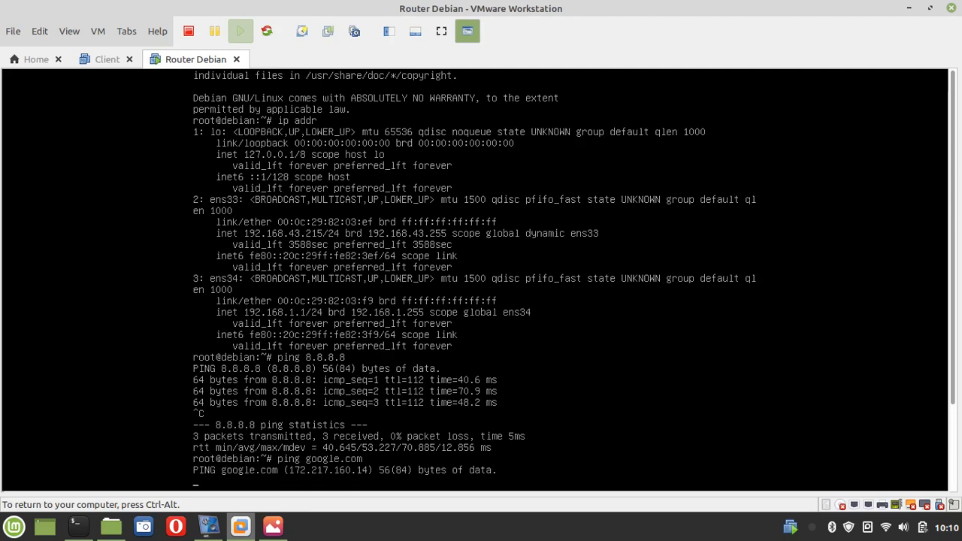
pyautogui.hotkey('ctrl', 'alt')
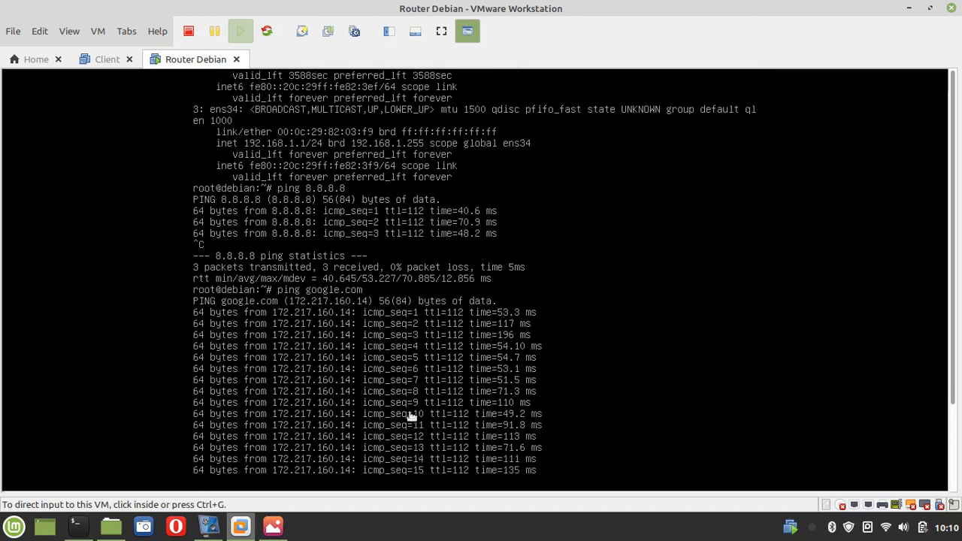
pyautogui.hotkey('ctrl', 'g')
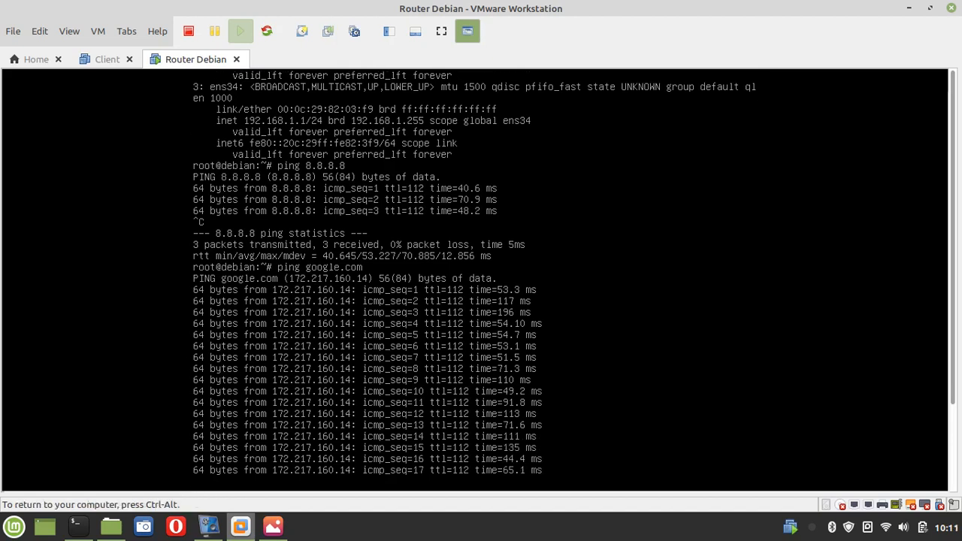
pyautogui.hotkey('ctrl', 'c')
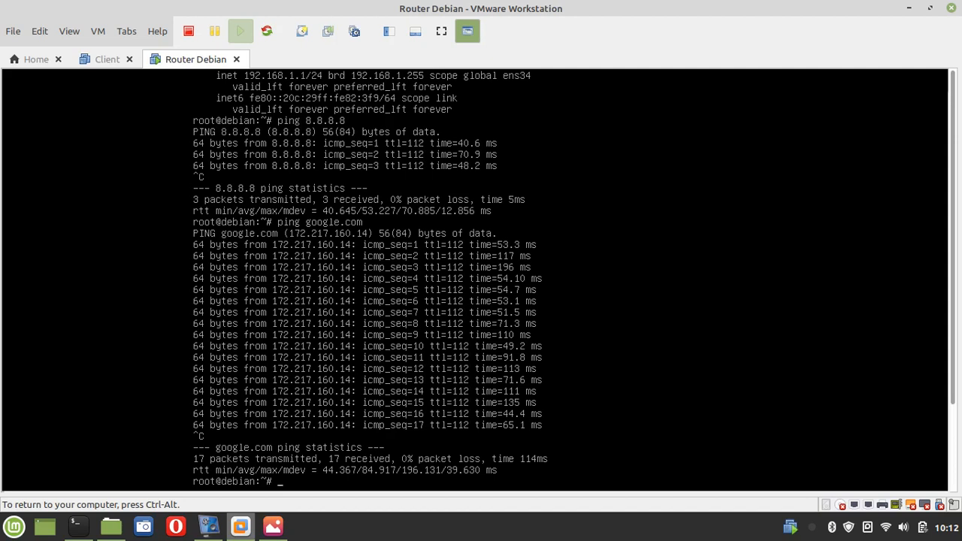
# Run nano /etc/apt/sources.list in the router console, fixing the path with Tab completion
pyautogui.write('nano /etc/apt/sou')
pyautogui.press('Tab')
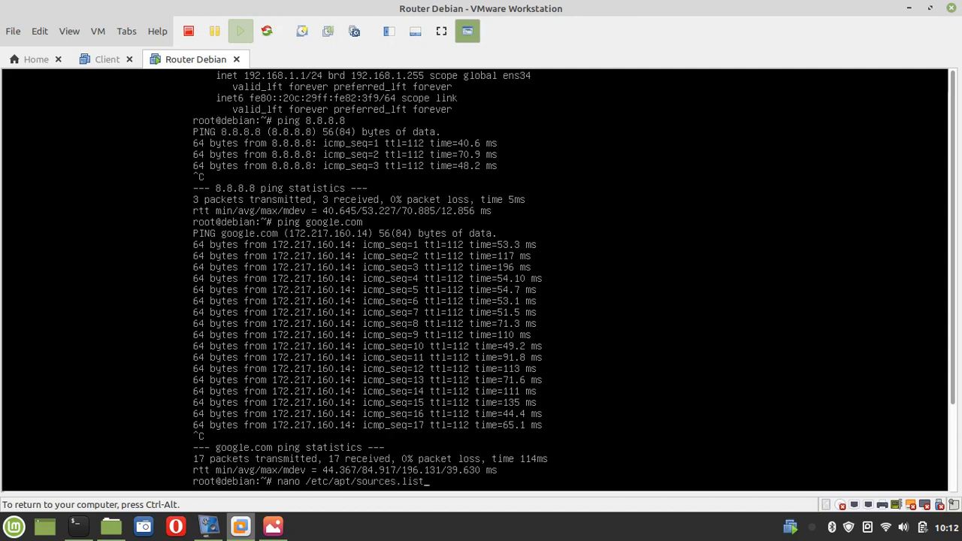
pyautogui.press('BackSpace')
pyautogui.press('BackSpace')
pyautogui.press('BackSpace')
pyautogui.press('BackSpace')
pyautogui.press('BackSpace')
pyautogui.press('BackSpace')
pyautogui.press('BackSpace')
pyautogui.press('BackSpace')
pyautogui.press('BackSpace')
pyautogui.press('BackSpace')
pyautogui.press('BackSpace')
pyautogui.write('ou')
pyautogui.press('Tab')
pyautogui.press('BackSpace')
pyautogui.press('BackSpace')
pyautogui.press('BackSpace')
pyautogui.press('BackSpace')
pyautogui.press('BackSpace')
pyautogui.press('BackSpace')
pyautogui.press('BackSpace')
pyautogui.press('BackSpace')
pyautogui.press('BackSpace')
pyautogui.press('BackSpace')
pyautogui.press('BackSpace')
pyautogui.press('BackSpace')
pyautogui.press('BackSpace')
pyautogui.press('BackSpace')
pyautogui.write('p')
pyautogui.press('Tab')
pyautogui.press('Tab')
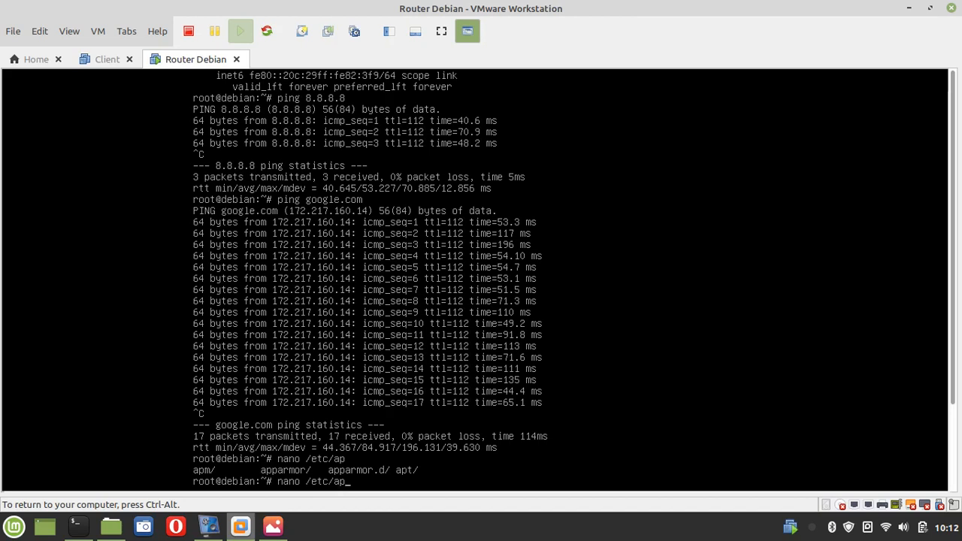
pyautogui.write('t/sources.list')
pyautogui.press('Return')
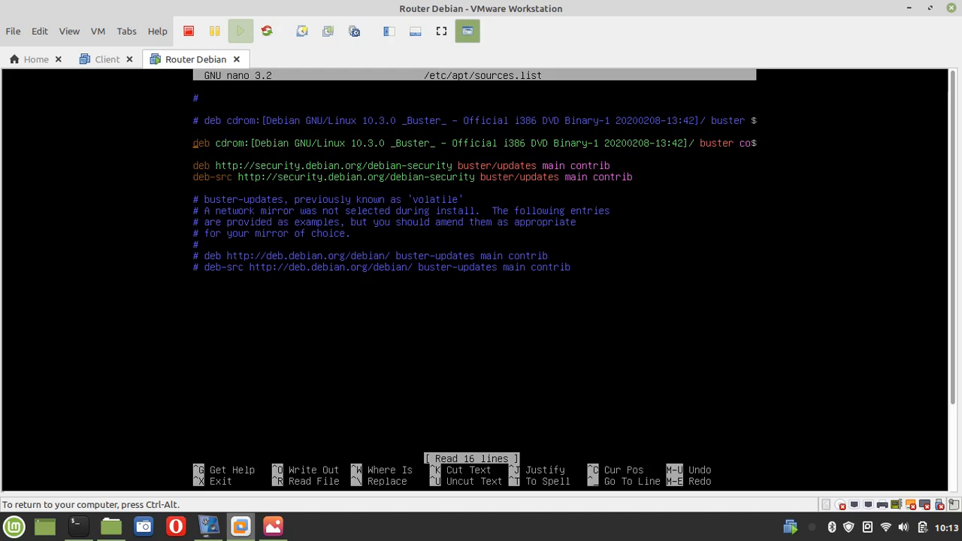
# Prefix the deb cdrom and both security.debian.org lines with #, then add a blank line
pyautogui.write('#')
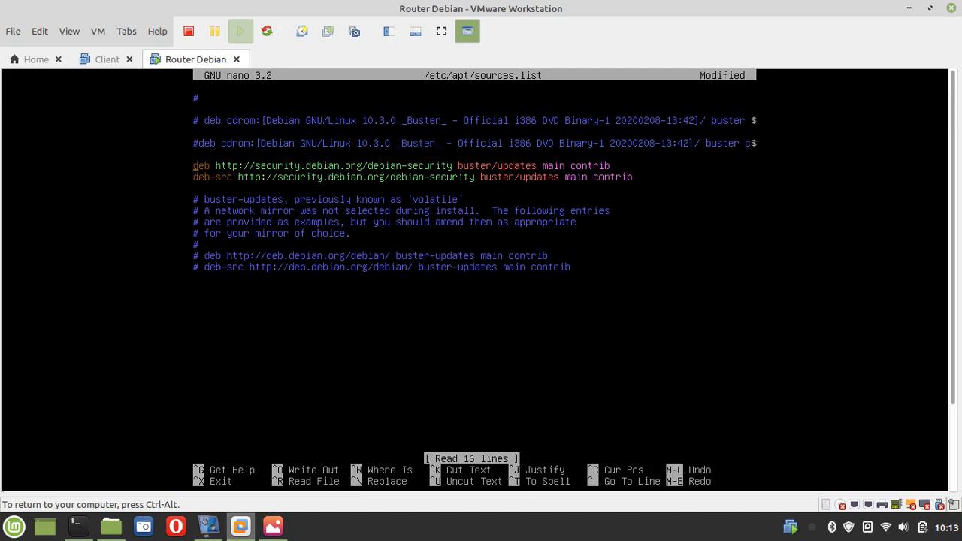
pyautogui.write('#')
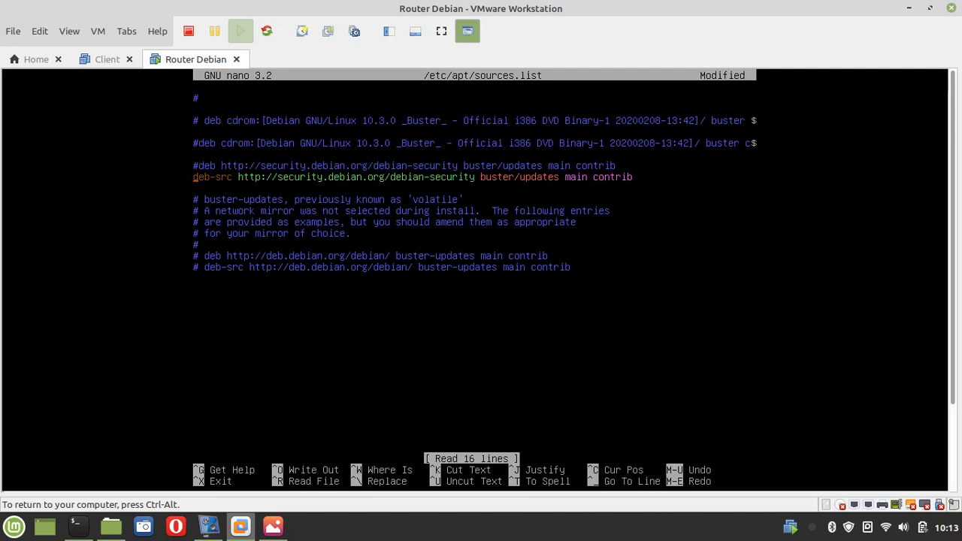
pyautogui.write('#')
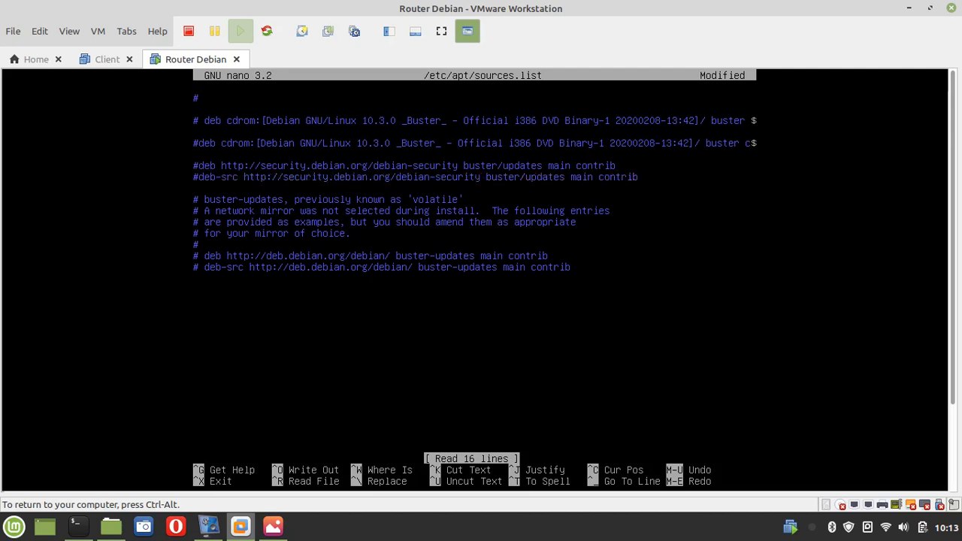
pyautogui.press('Return')
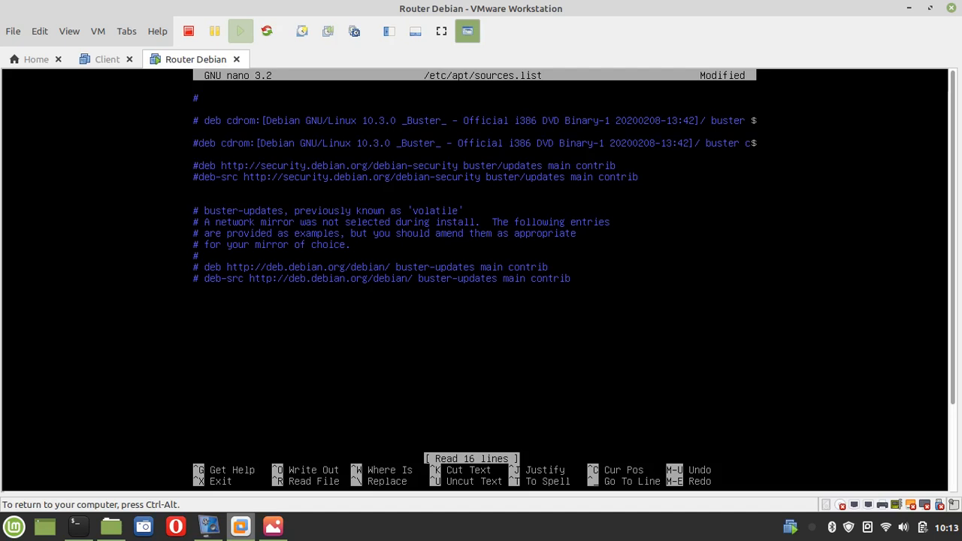
pyautogui.write('deb http://')
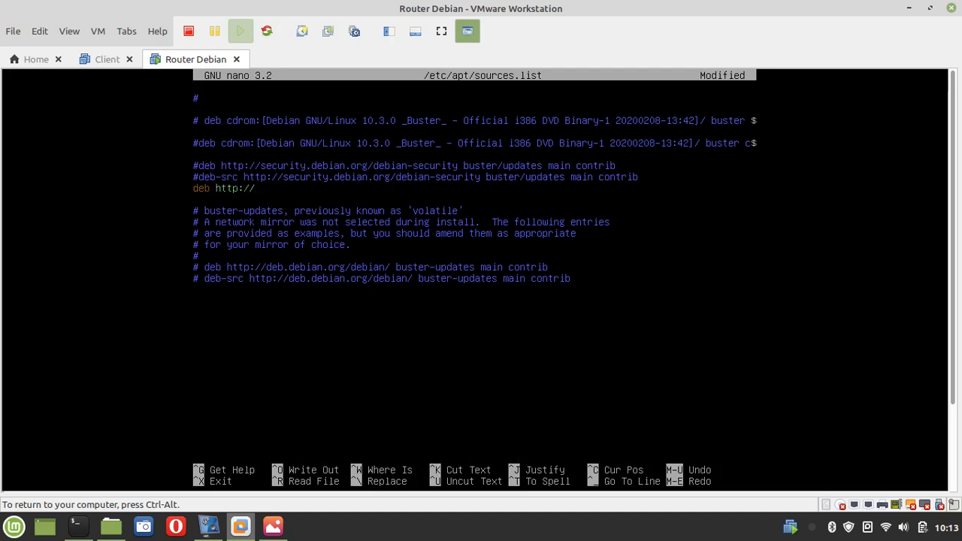
pyautogui.write('kartolo.sby.daa')
pyautogui.press('BackSpace')
pyautogui.write('tautam')
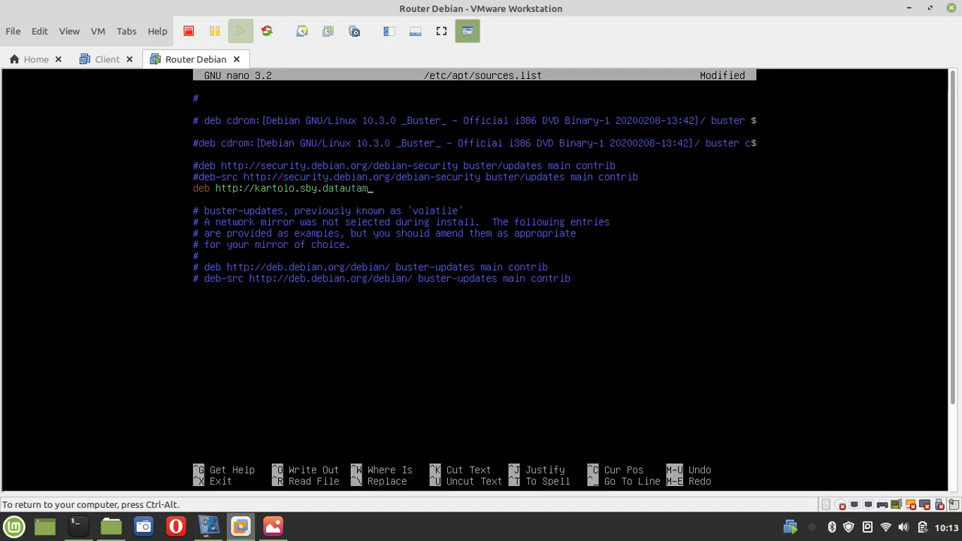
pyautogui.press('BackSpace')
pyautogui.press('BackSpace')
pyautogui.press('BackSpace')
pyautogui.press('BackSpace')
pyautogui.write('utama.net.id/debian/ buster')
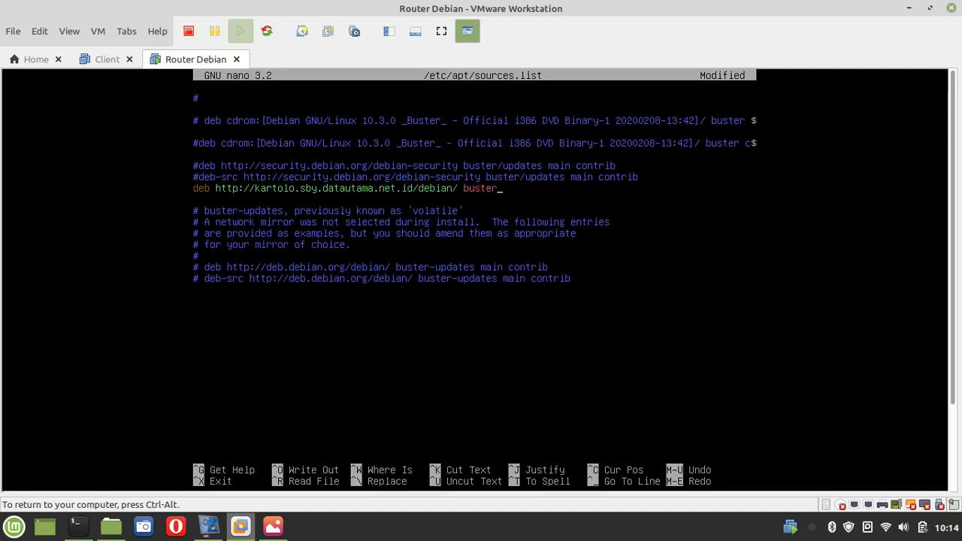
pyautogui.write('main contrib non-fre')
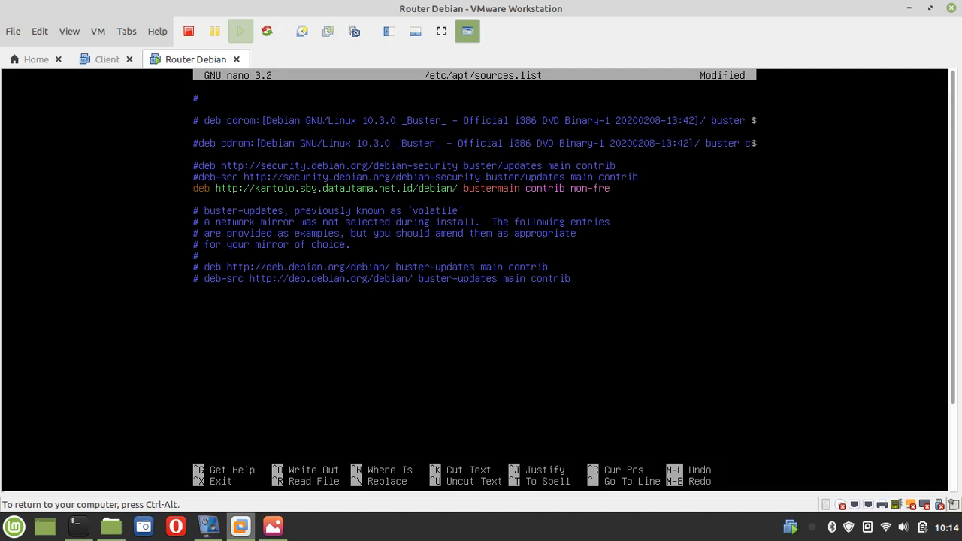
pyautogui.write('e')
pyautogui.press('Return')
pyautogui.write('deb')
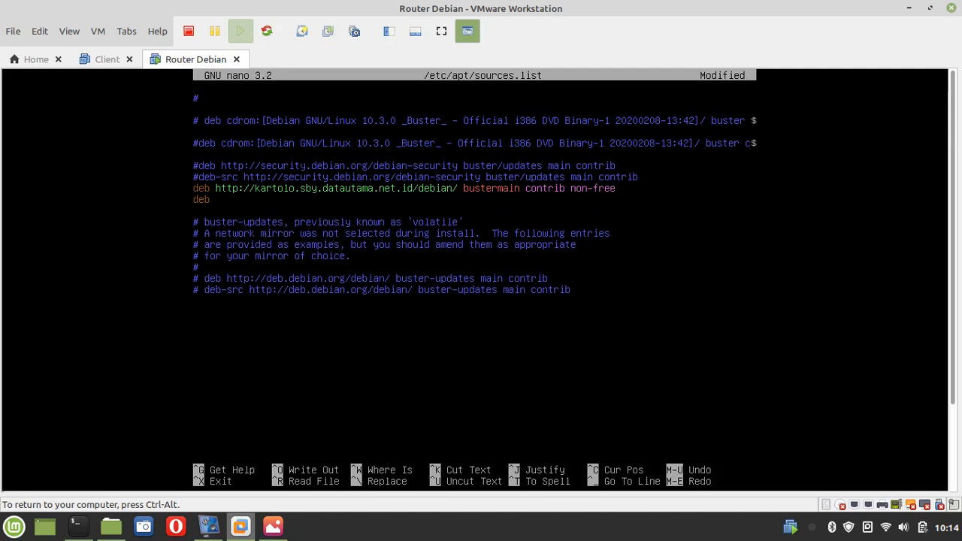
pyautogui.write(' http')
pyautogui.write('://kartolo')
pyautogui.write('.s')
pyautogui.write('by.datautama.net.id')
pyautogui.write('/')
pyautogui.press('BackSpace')
pyautogui.write('.datautama')
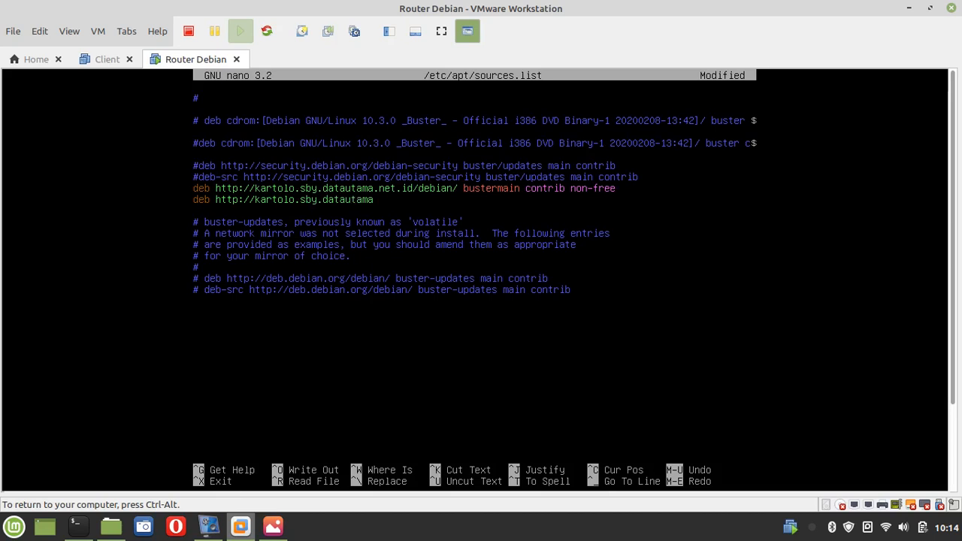
pyautogui.write('.net.id/debian/')
# Finish the second kartolo line with buster-updates main contrib non-free
pyautogui.write('buster')
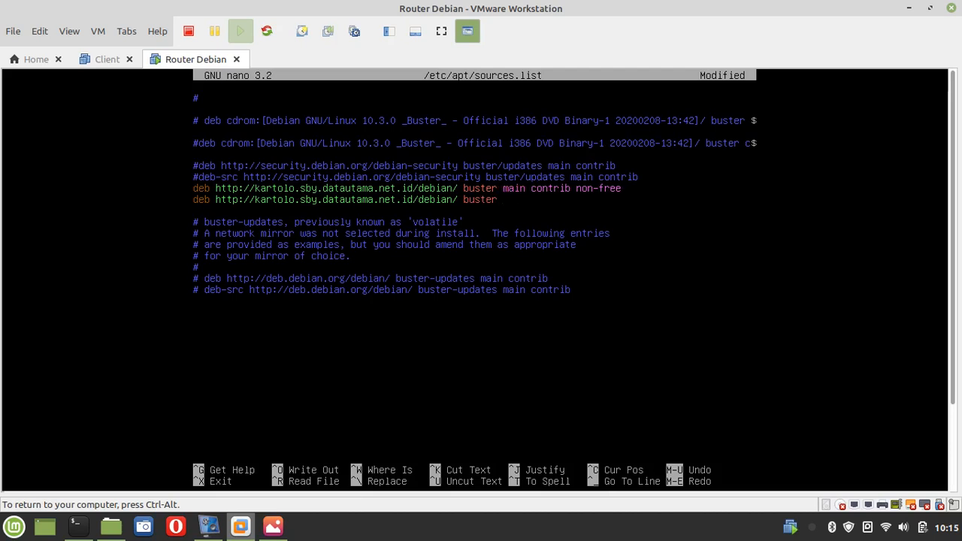
pyautogui.write('r-updates')
pyautogui.write('main contrib')
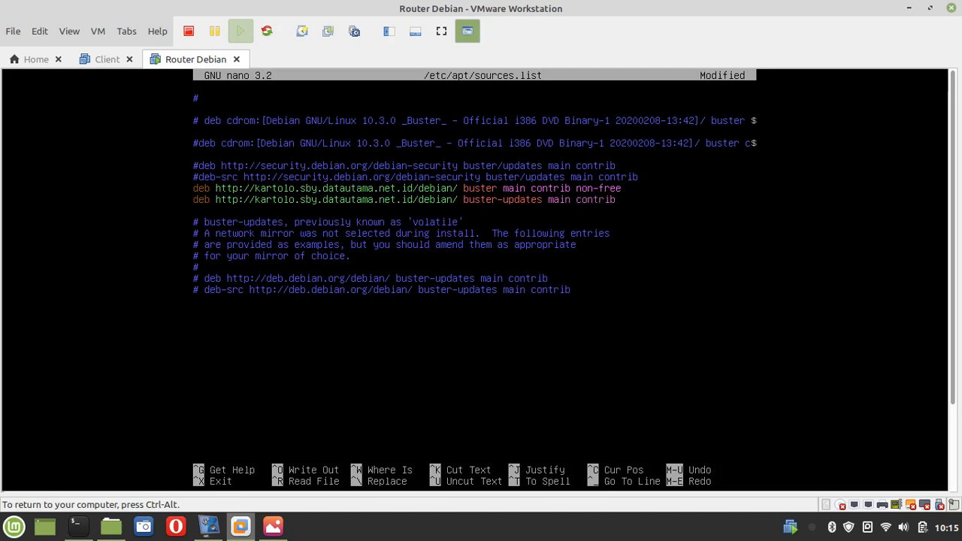
pyautogui.write(' non-free')
pyautogui.press('Return')
pyautogui.write('deb http')
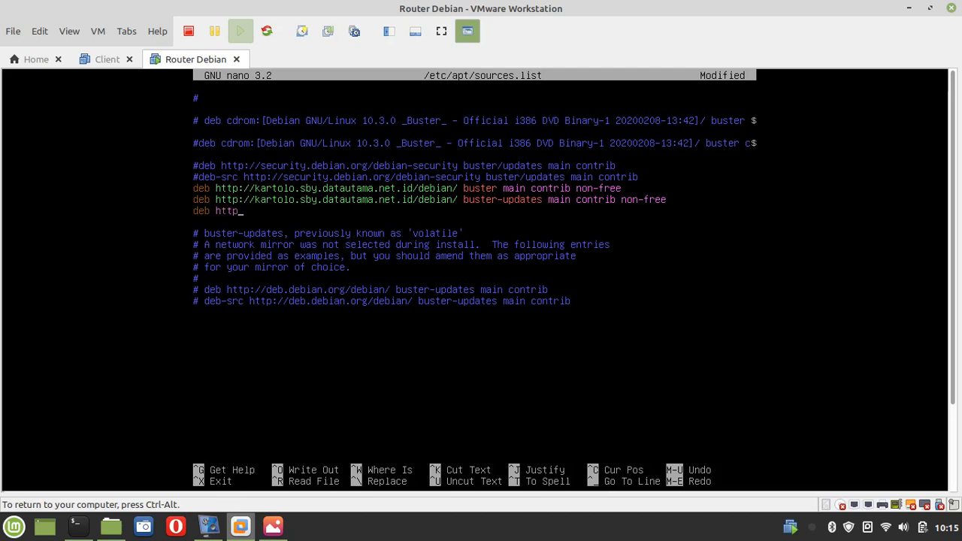
pyautogui.write('://kartolo.sby.datauta')
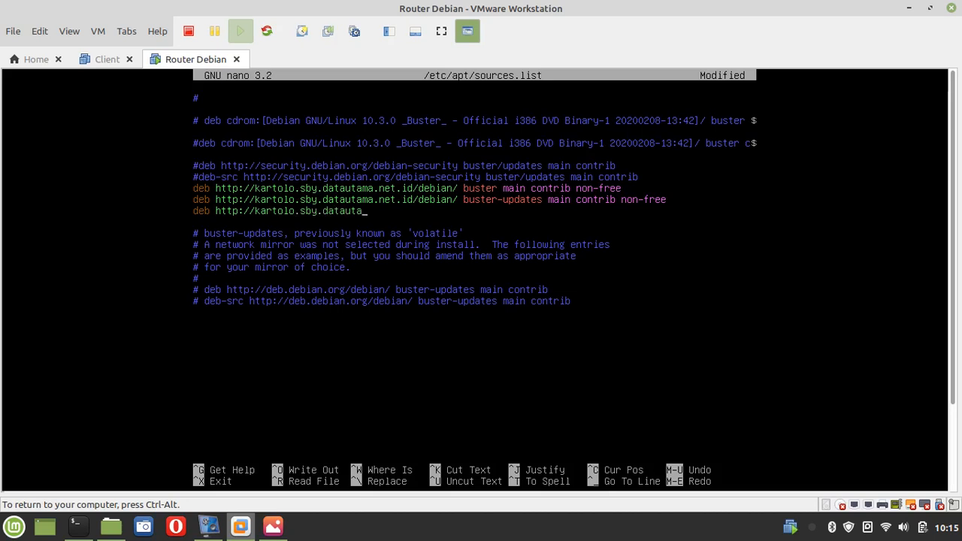
pyautogui.write('ma.net.id/debiam')
pyautogui.press('BackSpace')
pyautogui.write('n/')
# Complete the third line as debian-security/ buster/updates main contrib non-free
pyautogui.write('security')
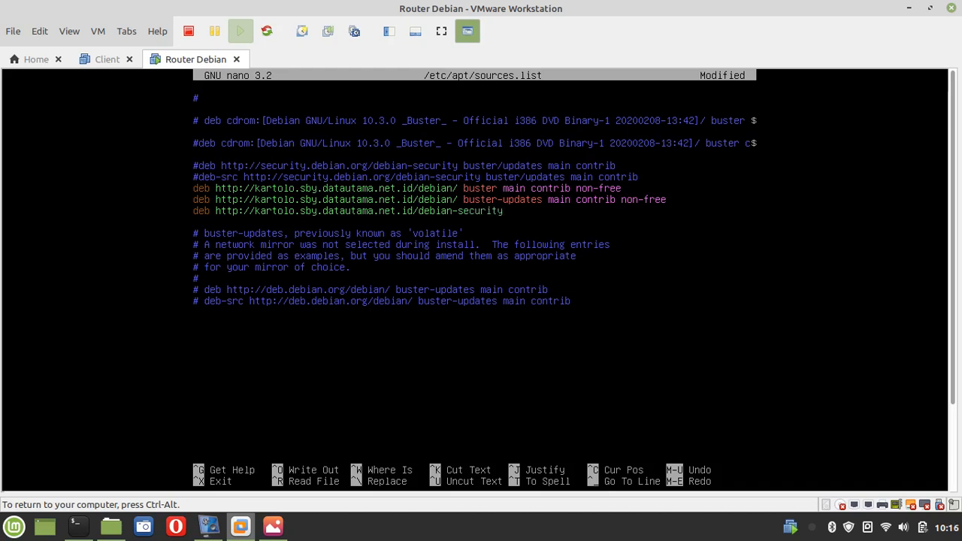
pyautogui.write('/ buster/updates main')
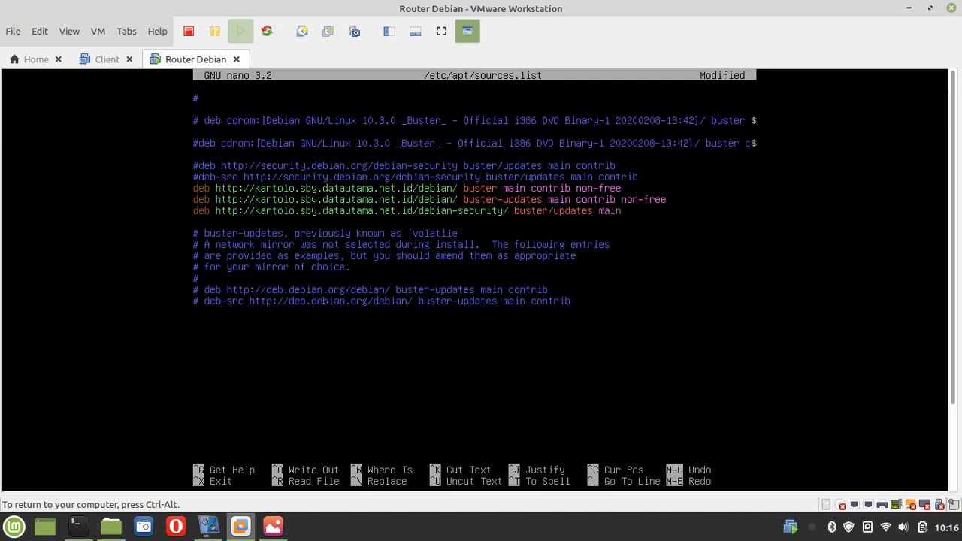
pyautogui.write(' contrib non-free')
pyautogui.press('Right')
# Save sources.list and exit nano
pyautogui.hotkey('ctrl', 'x')
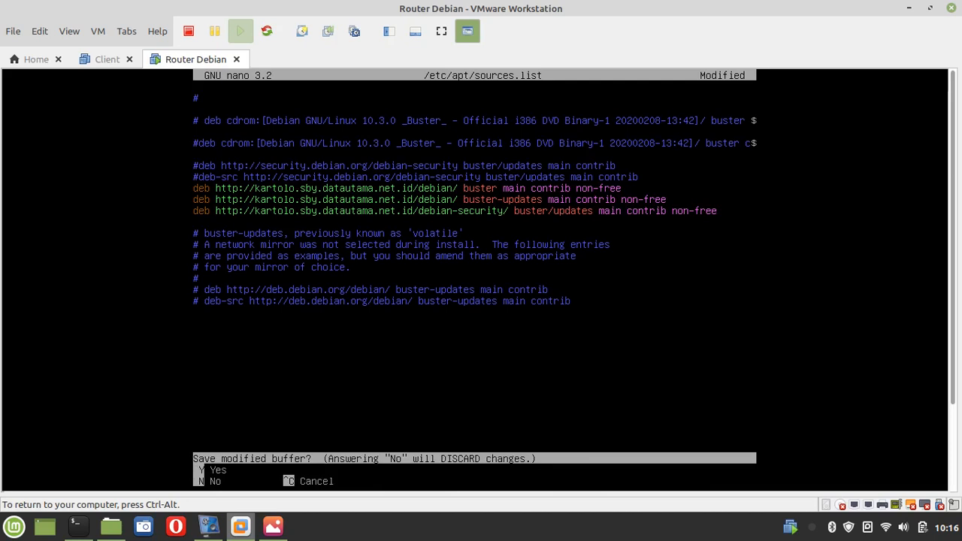
pyautogui.press('y')
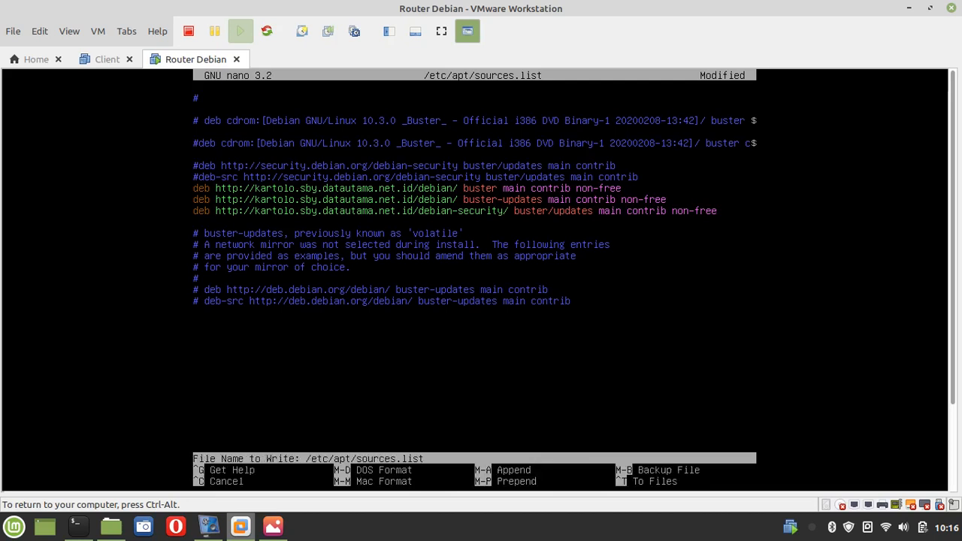
pyautogui.press('Return')
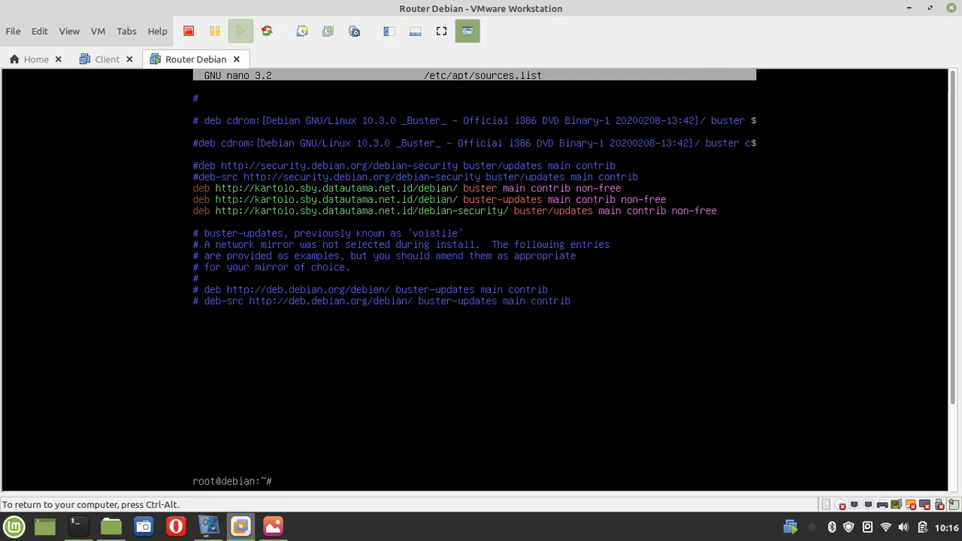
# Run apt-get update against the kartolo mirror, then enter apt-get install net-tools
pyautogui.write('apt-get update')
pyautogui.press('Return')
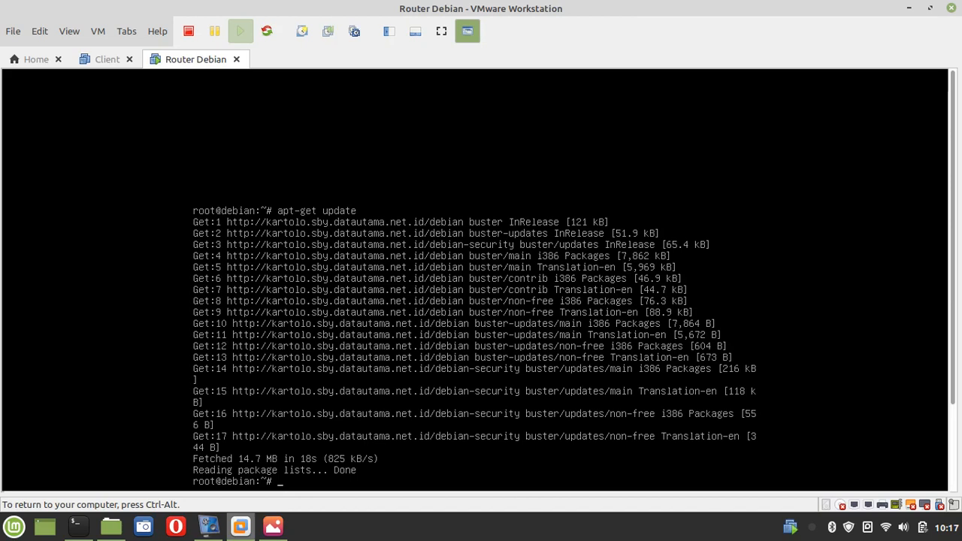
pyautogui.write('apt-get install net-tools')
# Install net-tools, then install iptables-persistent, confirming with y and saving current IPv4 rules
pyautogui.press('Return')
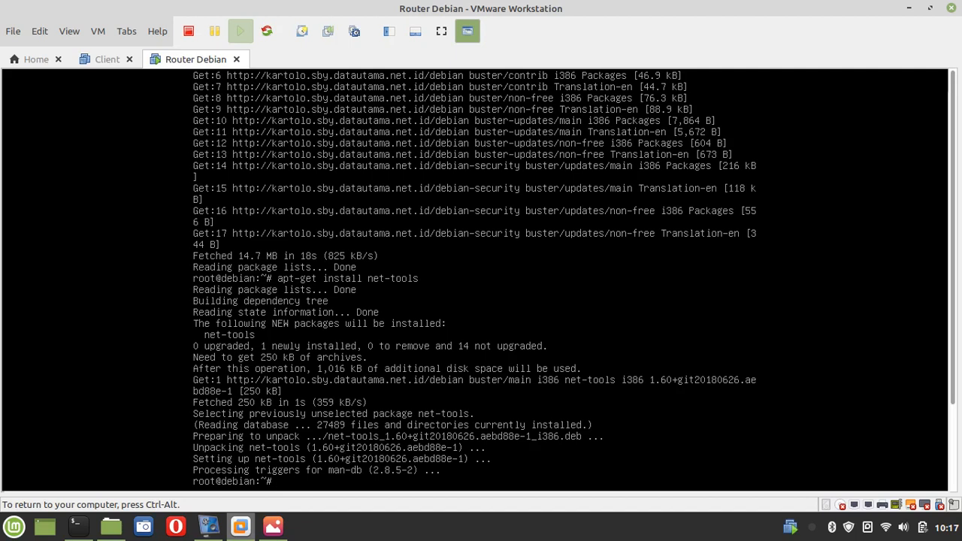
pyautogui.write('apt-get install iptables')
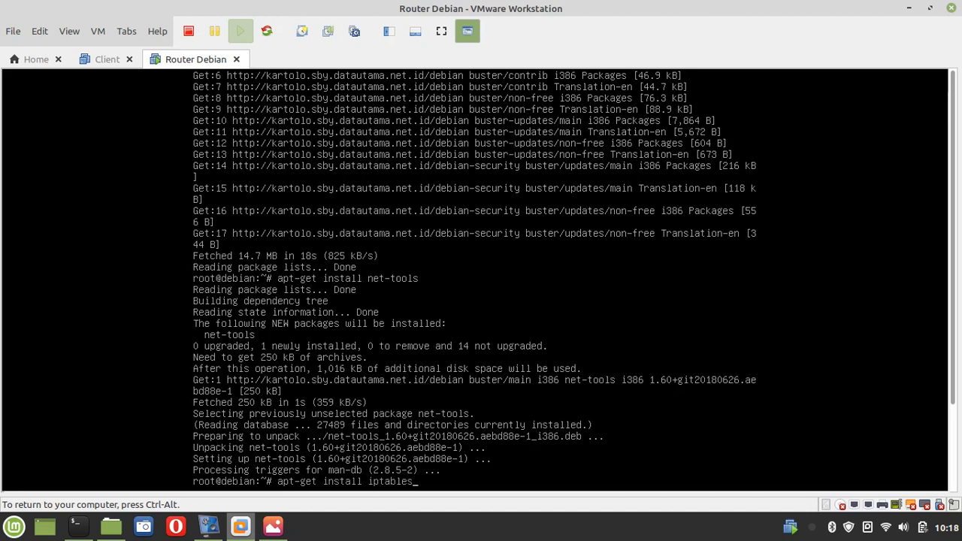
pyautogui.write('-persistent')
pyautogui.press('Return')
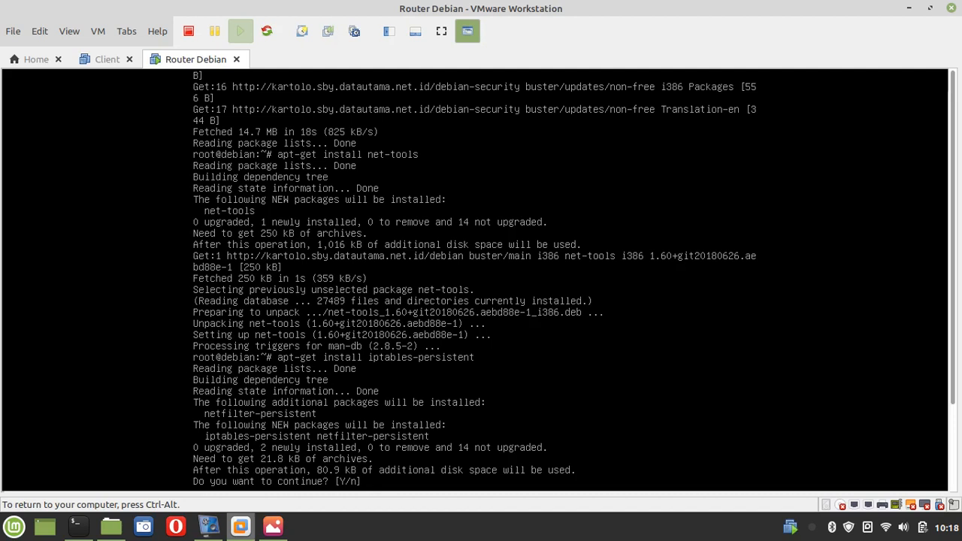
pyautogui.write('y')
pyautogui.press('Return')
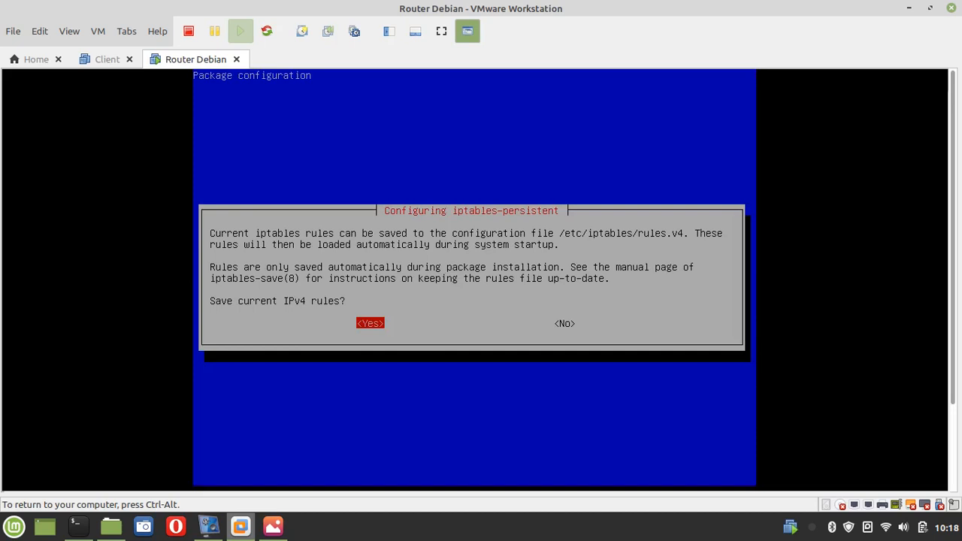
pyautogui.press('Return')
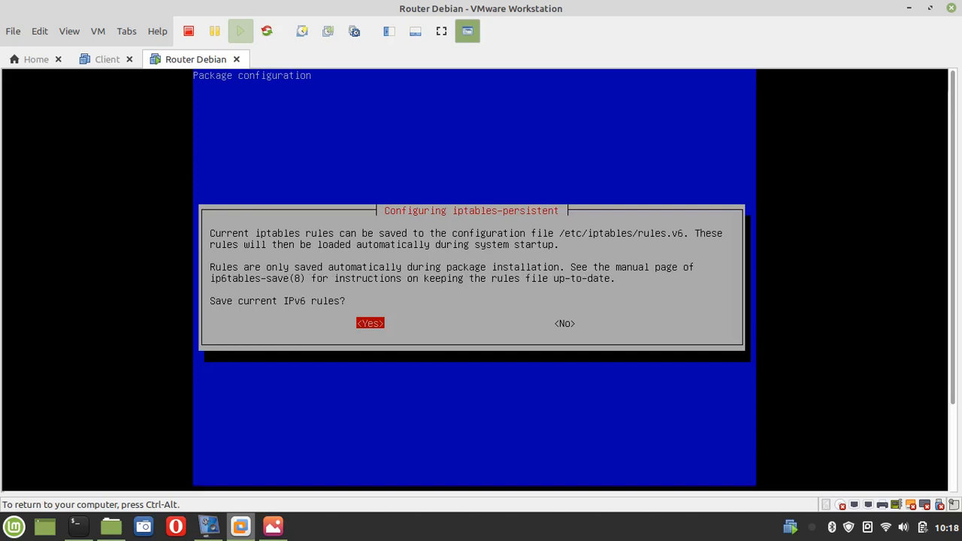
# Save the current IPv6 rules and install netfilter-persistent, then start a nano /etc/sysctl.conf command
pyautogui.press('Return')
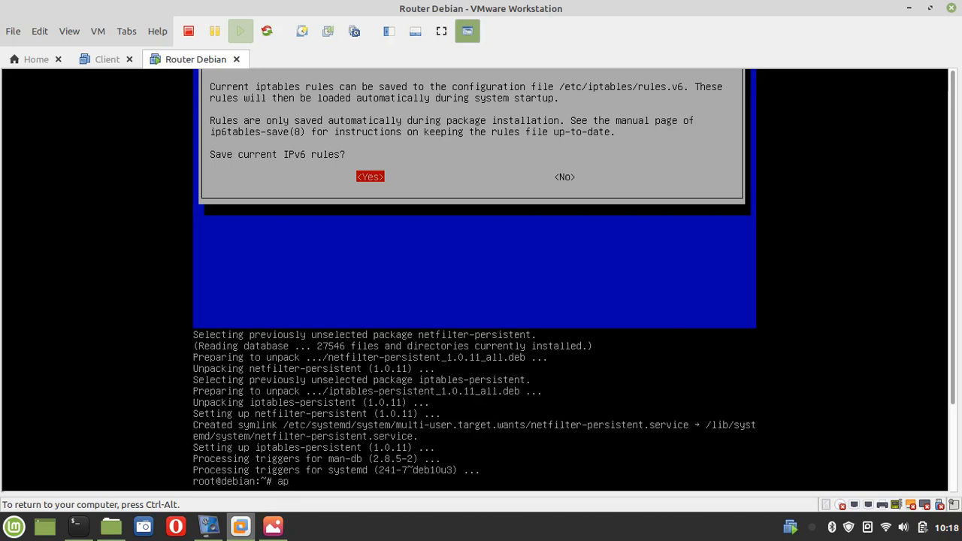
pyautogui.write('t-get install netf')
pyautogui.press('Tab')
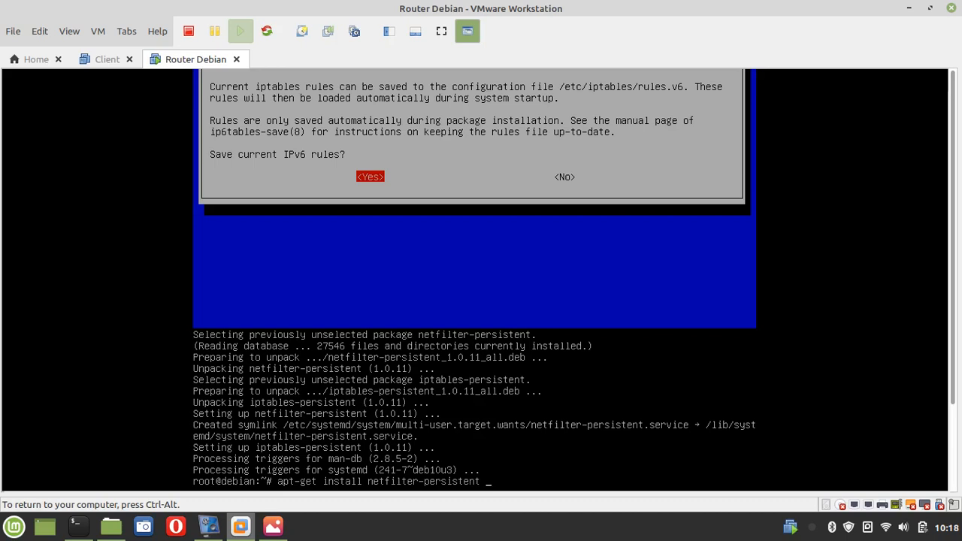
pyautogui.press('Return')
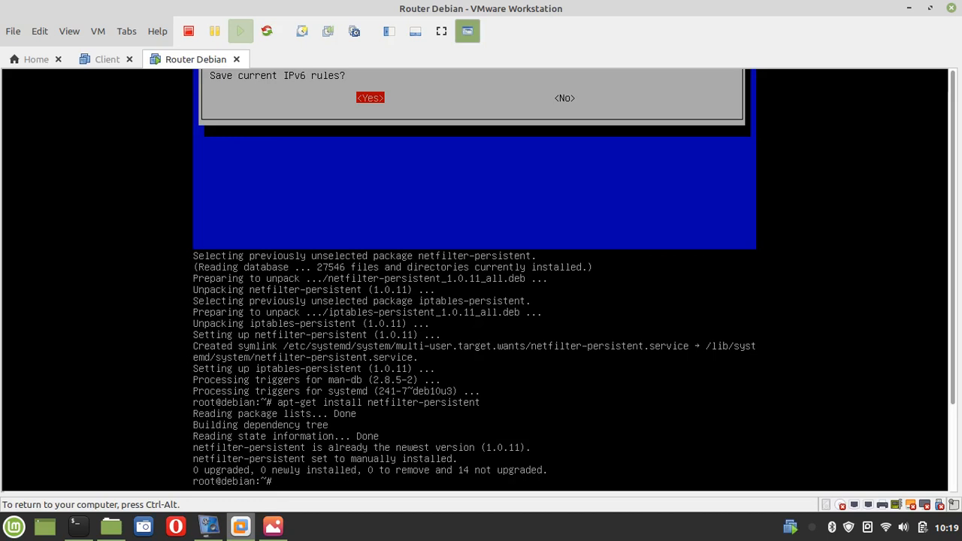
pyautogui.write('nan')
pyautogui.write('etc/sys')
# Remove the # before net.ipv4.ip_forward=1 in /etc/sysctl.conf and save the file
pyautogui.press('Tab')
pyautogui.press('Tab')
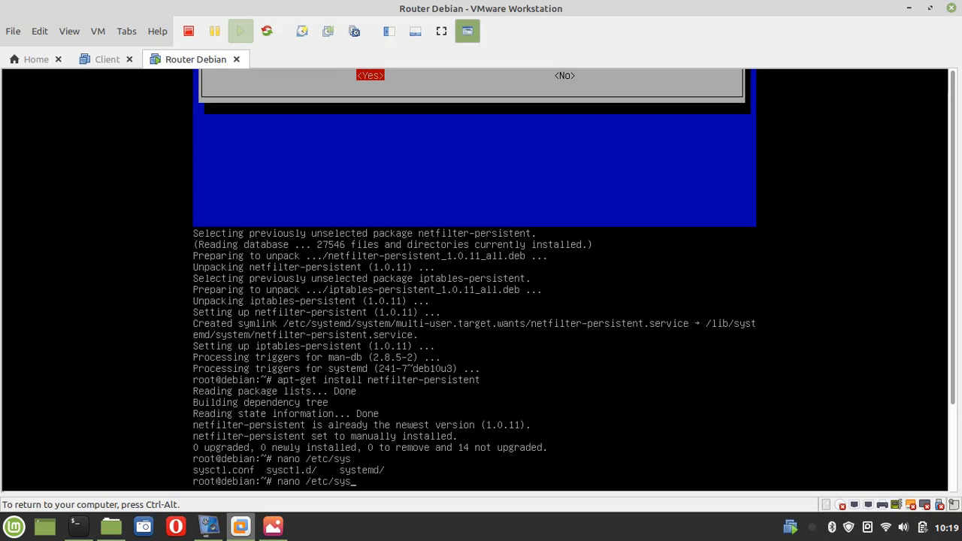
pyautogui.write('ctl.conf')
pyautogui.press('Return')
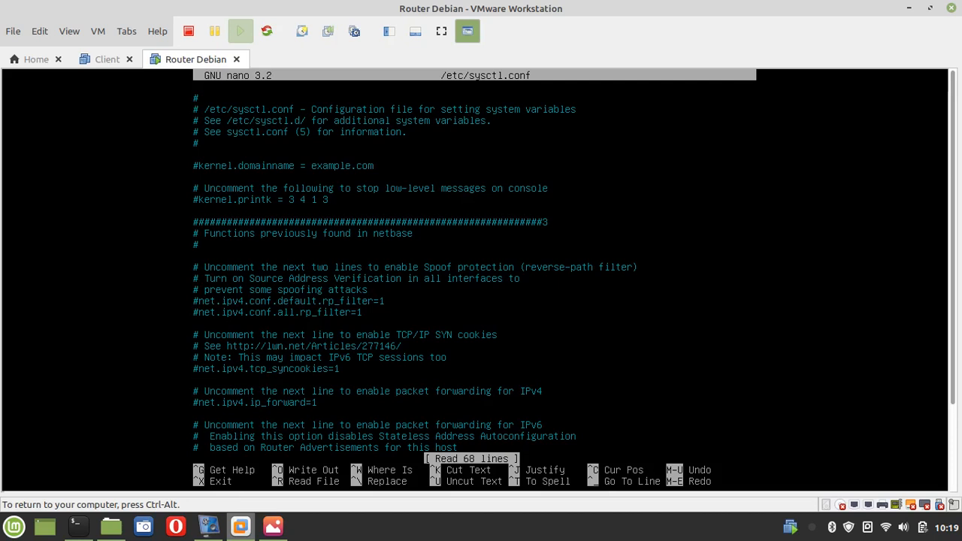
pyautogui.press('Down')
pyautogui.press('Down')
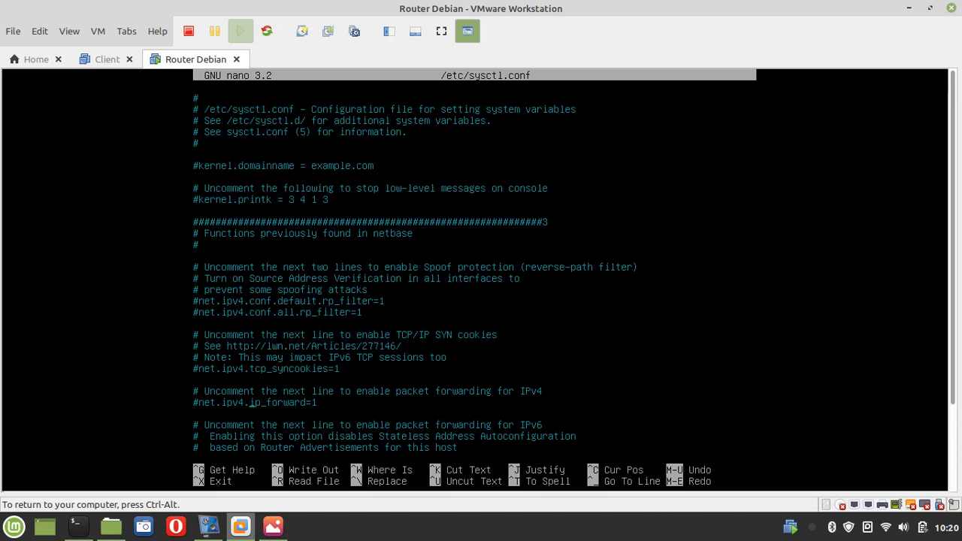
pyautogui.press('Delete')
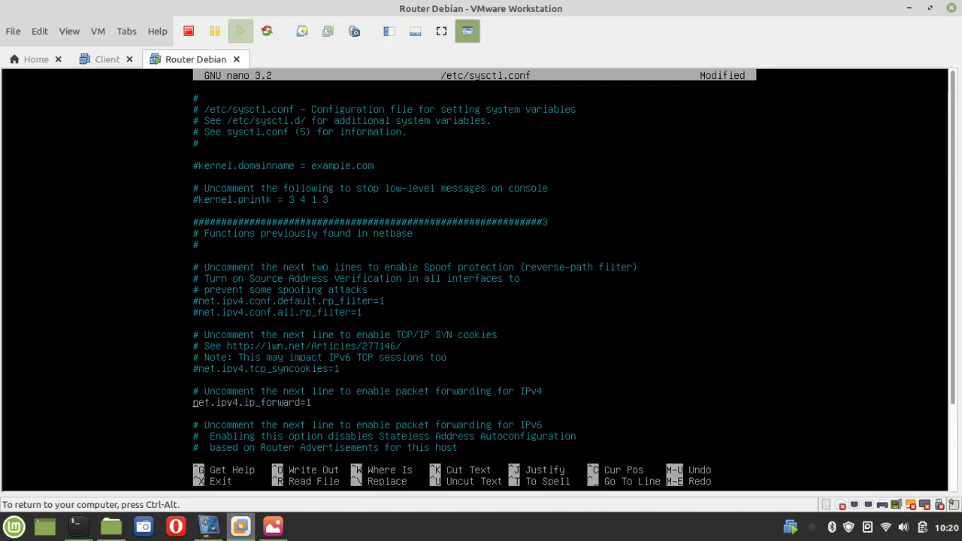
pyautogui.hotkey('ctrl', 'x')
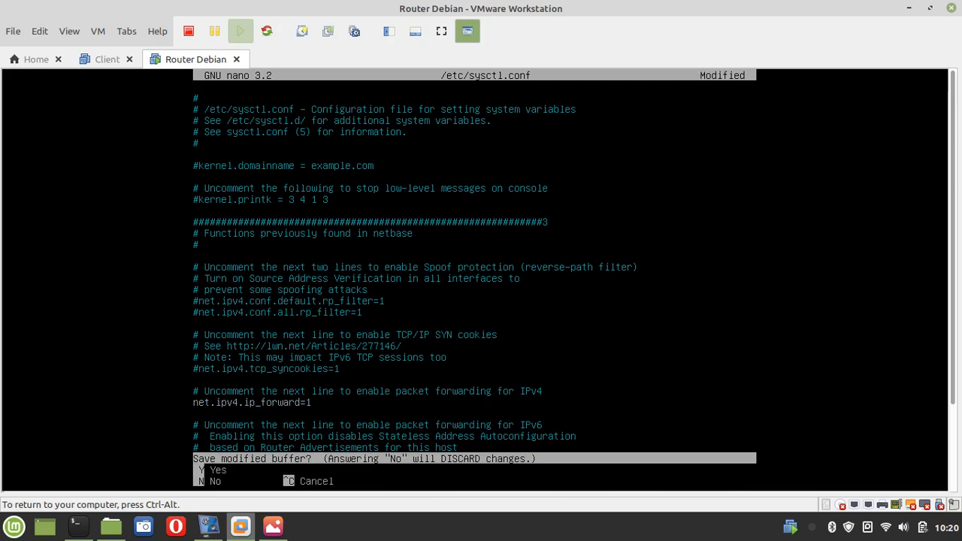
pyautogui.press('y')
pyautogui.press('Return')
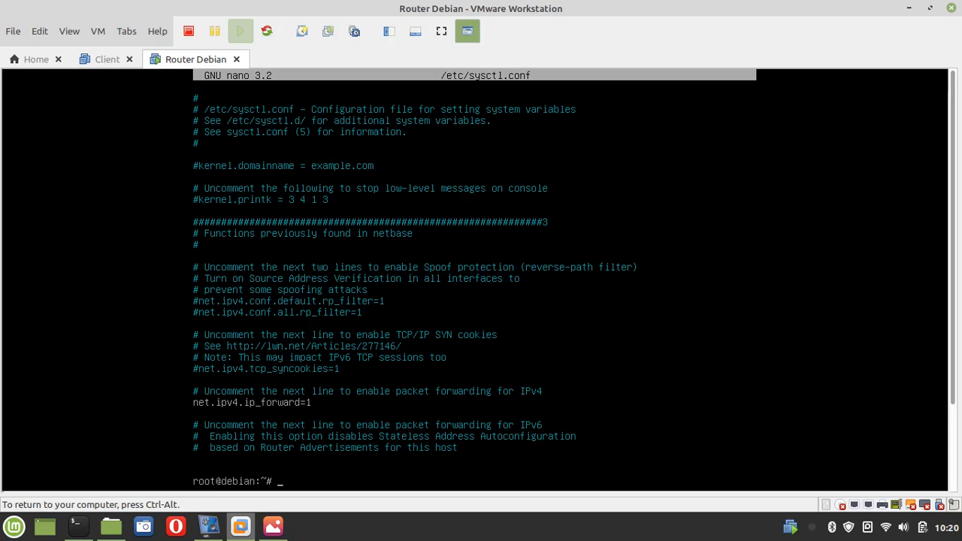
pyautogui.write('na')
pyautogui.write('no')
pyautogui.write(' /etc/')
# Open /proc/sys/net/ipv4/ip_forward in nano using Tab completion
pyautogui.press('BackSpace')
pyautogui.press('BackSpace')
pyautogui.press('BackSpace')
pyautogui.press('BackSpace')
pyautogui.write('p')
pyautogui.press('Tab')
pyautogui.write('sys/net/ip')
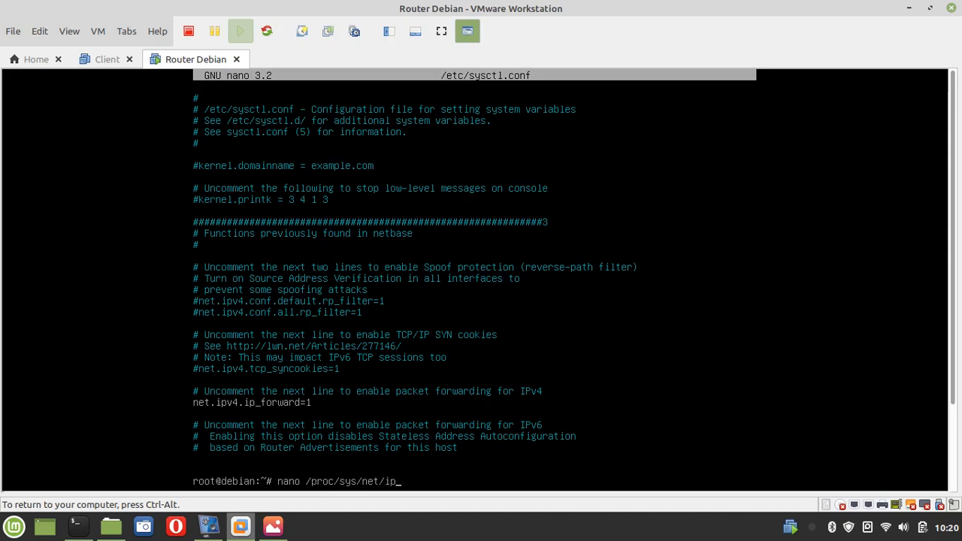
pyautogui.press('Tab')
pyautogui.press('Tab')
pyautogui.write('4')
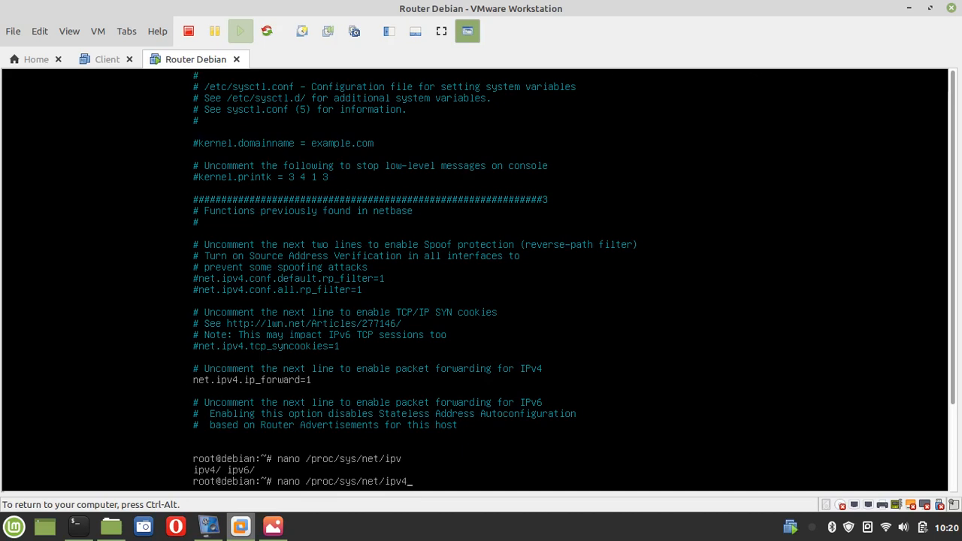
pyautogui.write('/ip')
pyautogui.write('_F')
pyautogui.press('BackSpace')
pyautogui.press('Tab')
pyautogui.press('Tab')
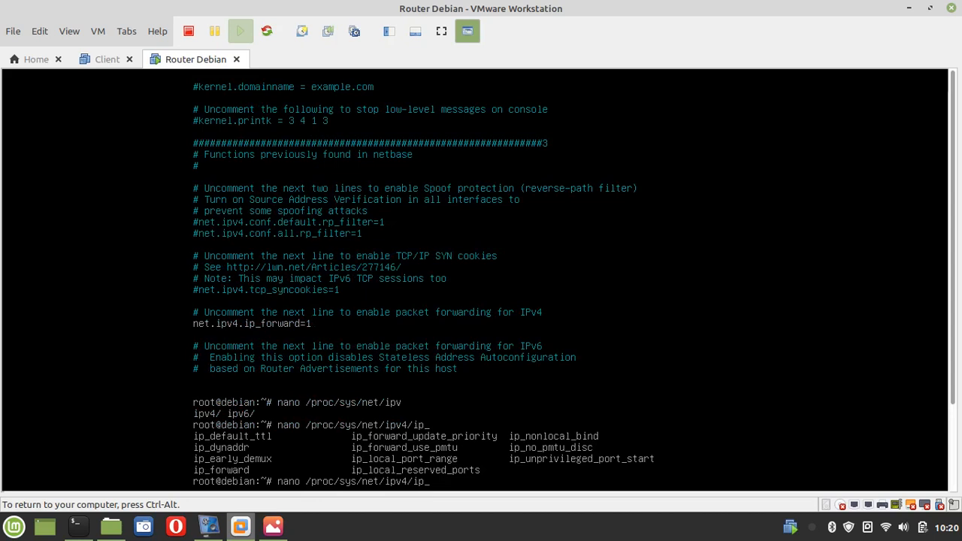
pyautogui.write('forward')
pyautogui.press('Return')
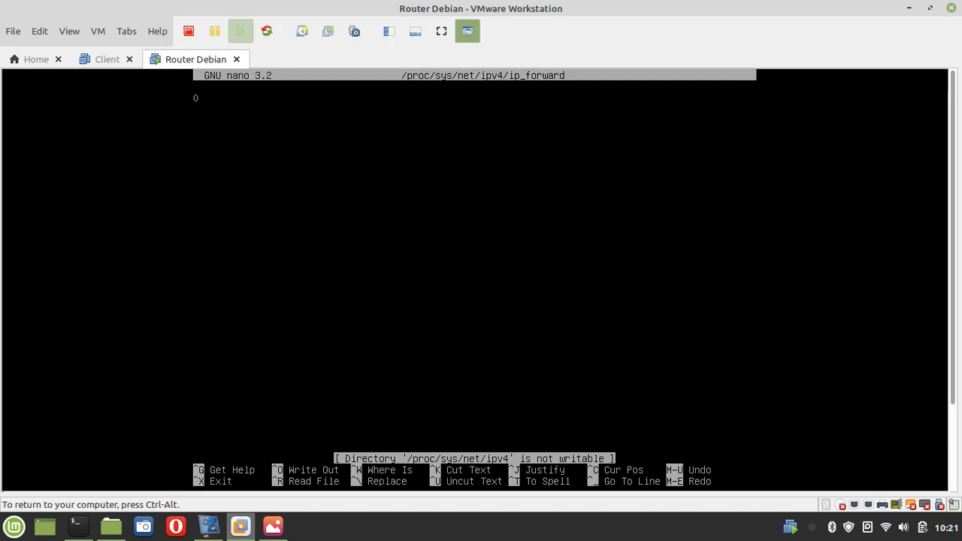
# Replace the ip_forward value 0 with 1 and save the file
pyautogui.press('Delete')
pyautogui.write('1')
pyautogui.hotkey('ctrl', 'x')
pyautogui.press('y')
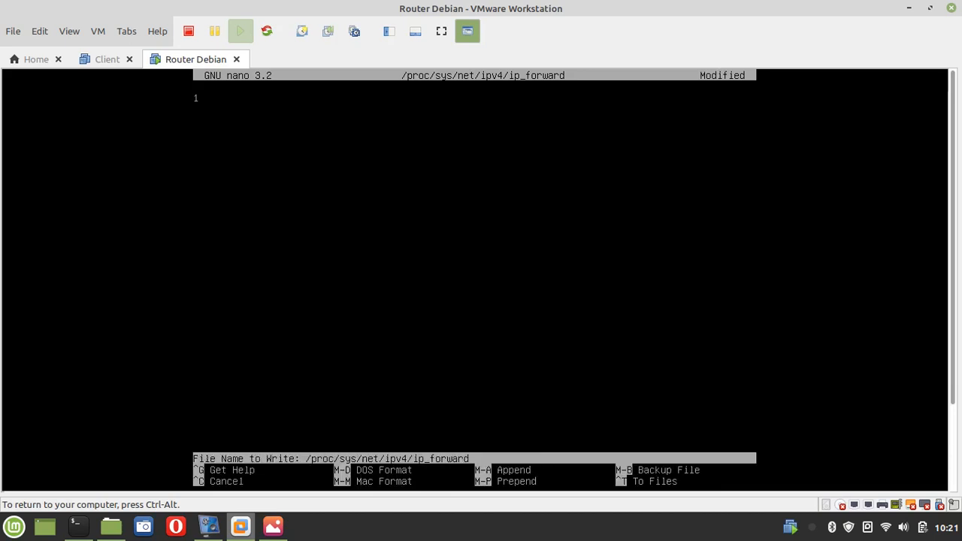
pyautogui.press('Return')
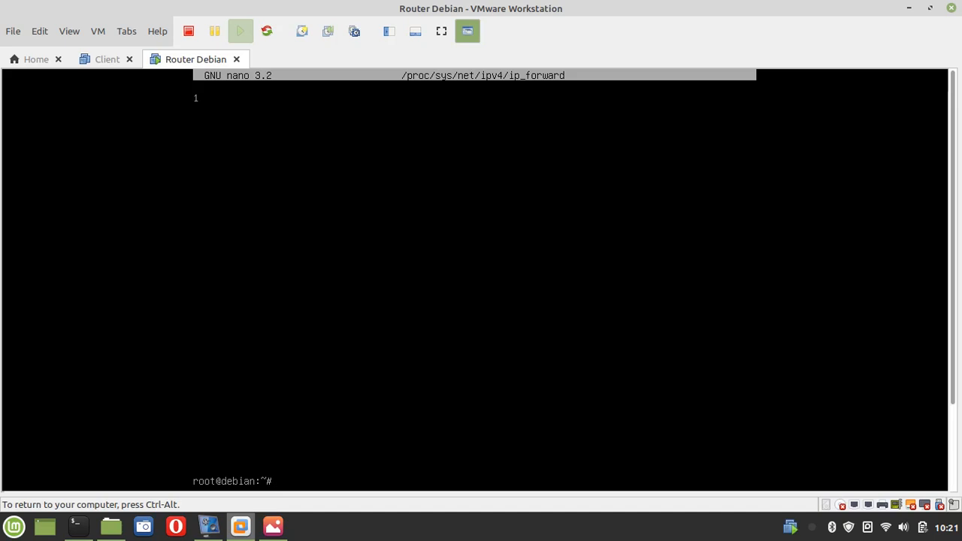
# On the Debian router, add the NAT rule 'iptables -t nat -A POSTROUTING -o ens33 -j MASQUERADE'
pyautogui.write('iptables')
pyautogui.press('BackSpace')
pyautogui.write('-t nat -A POS')
pyautogui.press('Tab')
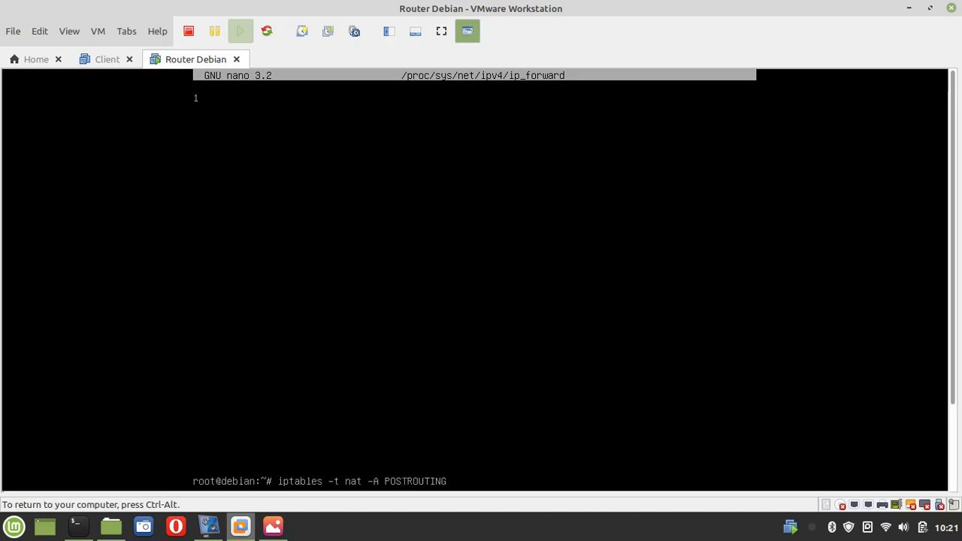
pyautogui.write('-o ens33 -j MASQUERADE')
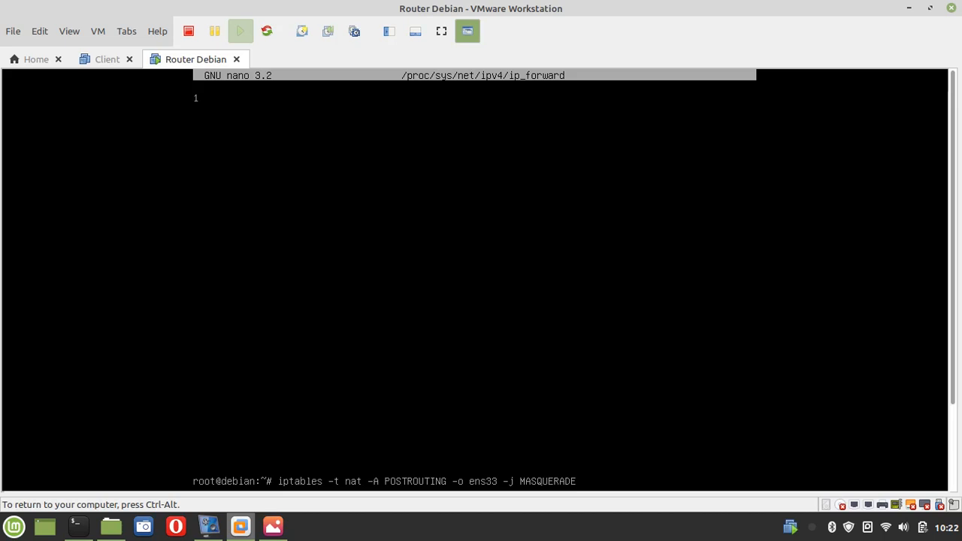
pyautogui.press('Return')
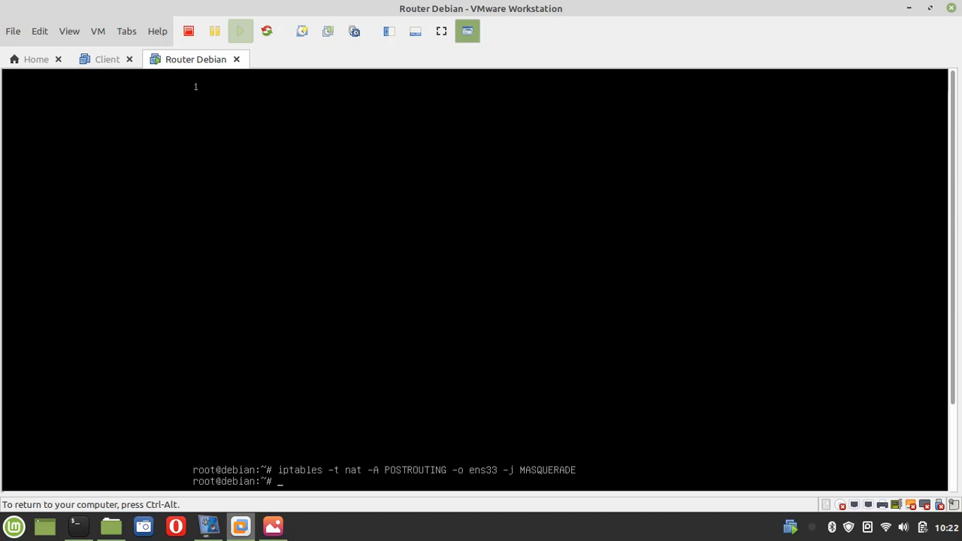
# Run iptables-save to list the rule tables showing the new MASQUERADE rule
pyautogui.write('iptables-save')
pyautogui.press('Return')
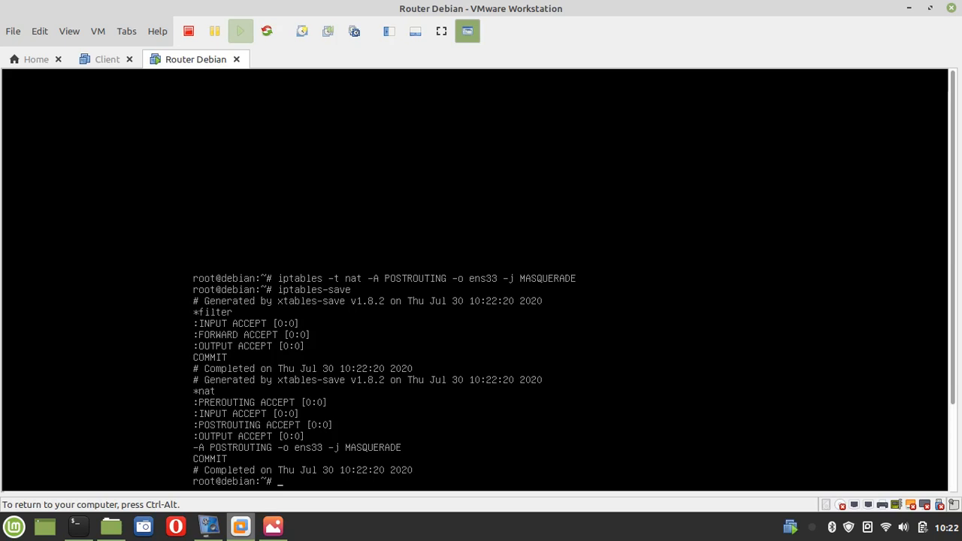
pyautogui.hotkey('ctrl', 'alt')
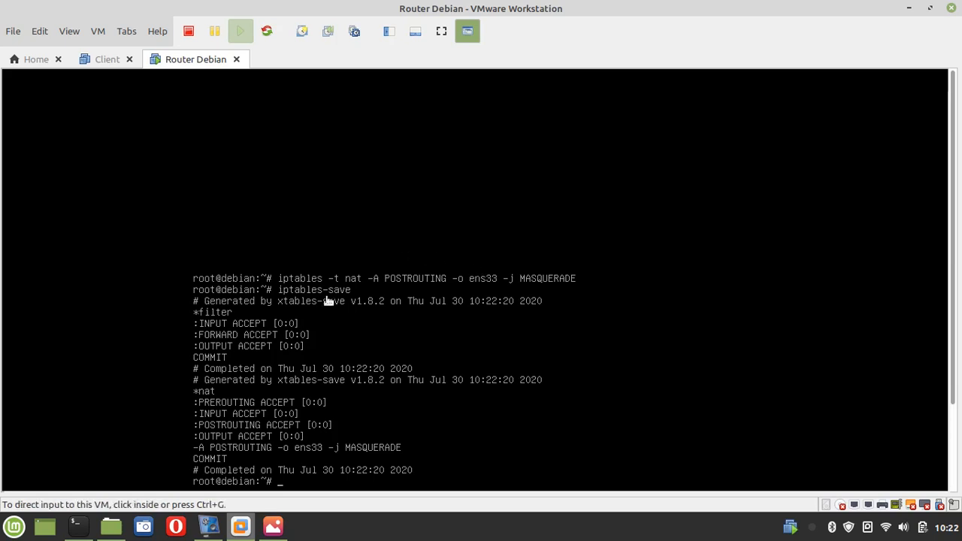
pyautogui.click(288, 476)
# Save the current firewall rules persistently with 'netfilter-persistent save'
pyautogui.write('net')
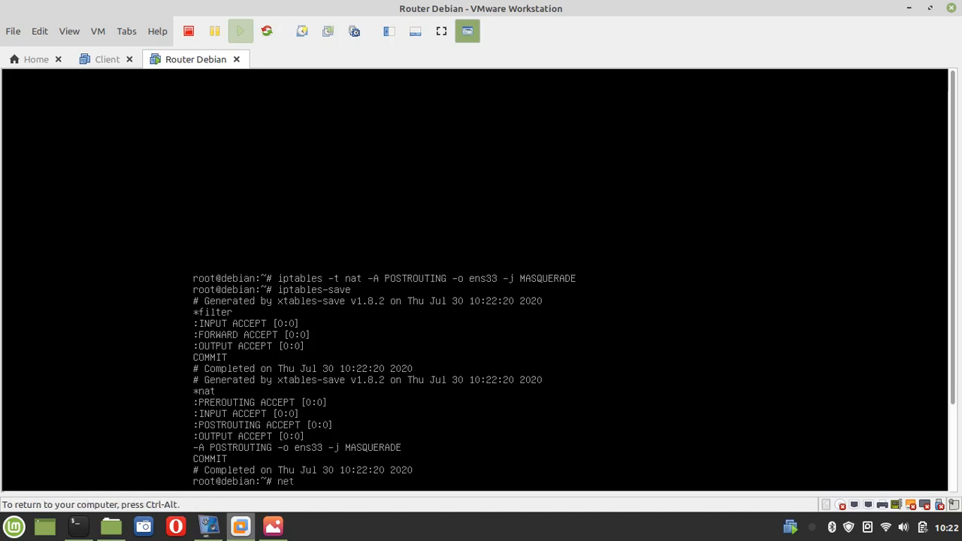
pyautogui.write('fi')
pyautogui.press('Tab')
pyautogui.write('save')
pyautogui.press('Return')
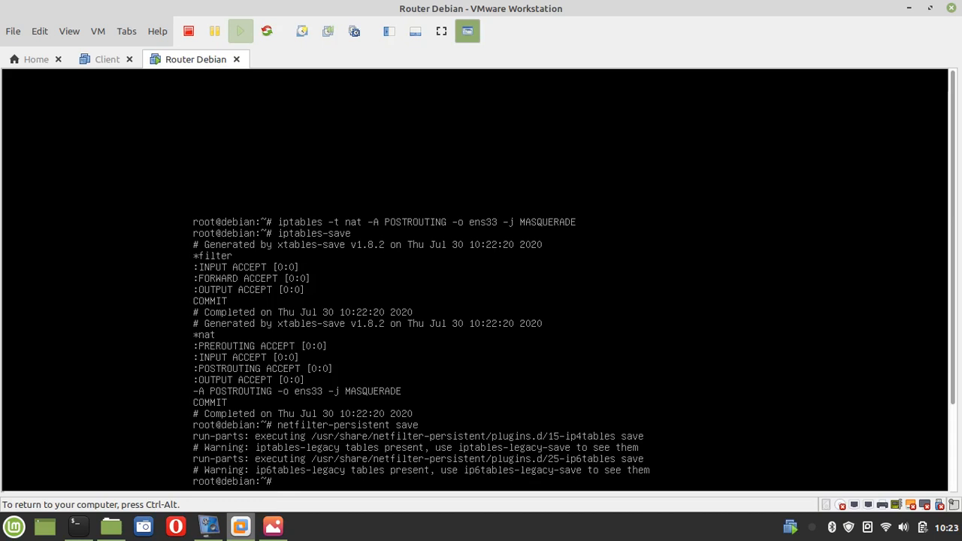
# Open /etc/iptables/rules.v4 in nano to verify the ens33 MASQUERADE rule, then exit
pyautogui.write('nano /etc/ipa')
pyautogui.press('BackSpace')
pyautogui.write('t')
pyautogui.press('Tab')
pyautogui.write('r')
pyautogui.press('Tab')
pyautogui.write('4')
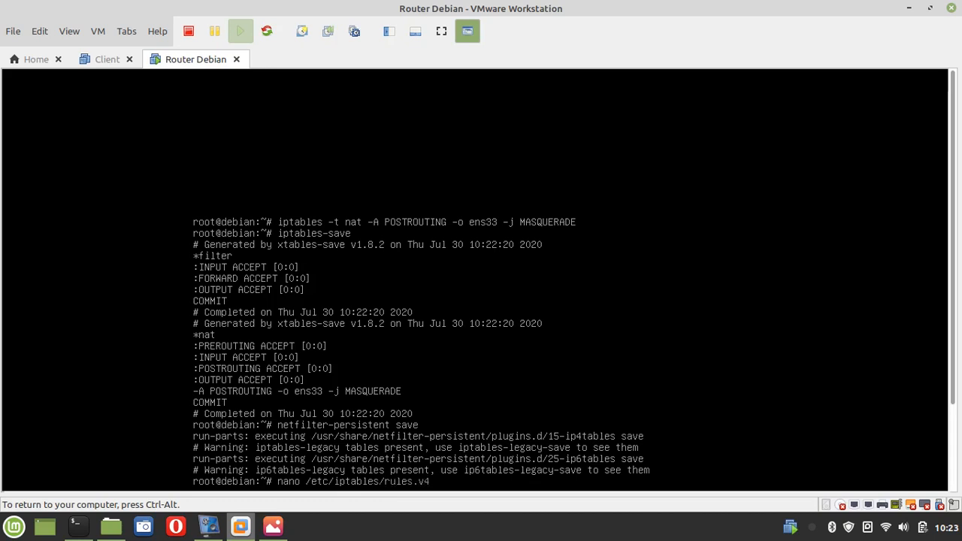
pyautogui.press('Return')
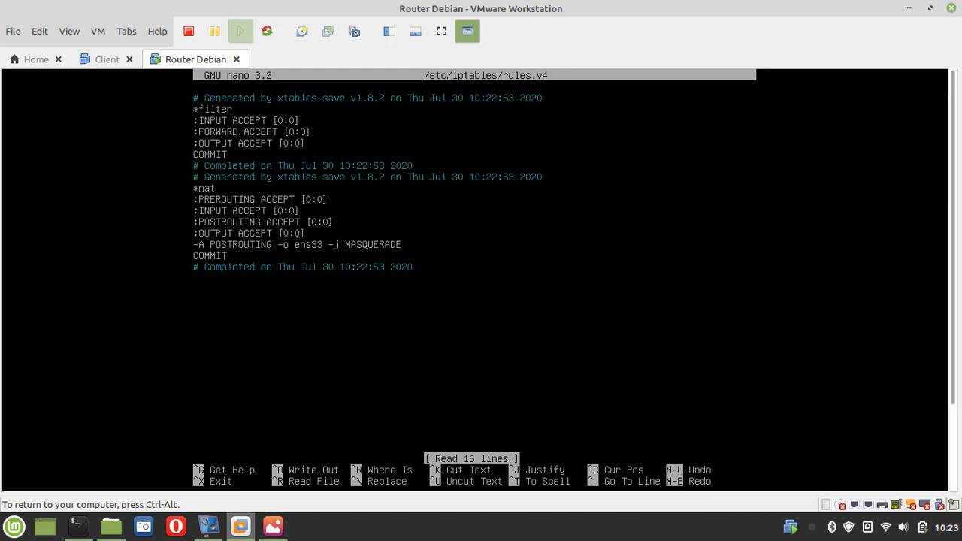
pyautogui.hotkey('ctrl', 'alt')
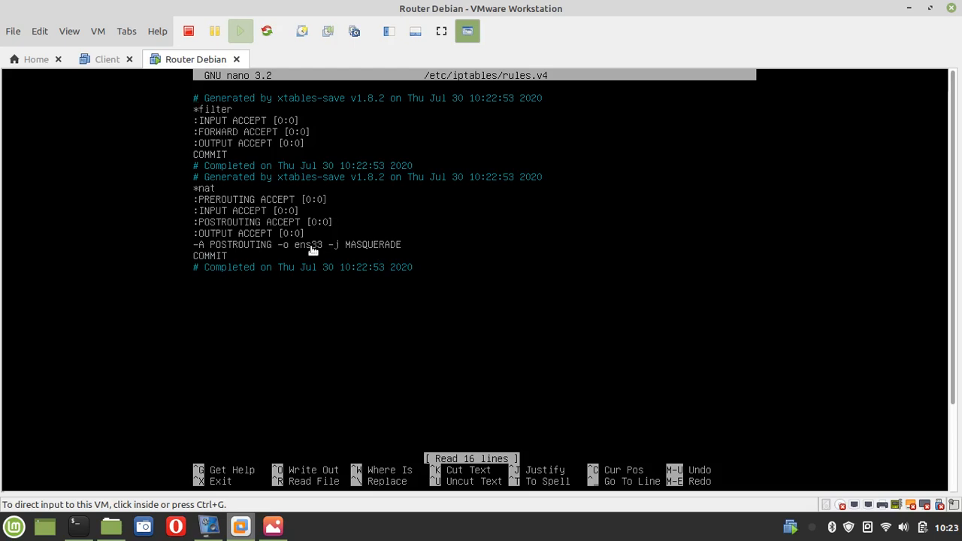
pyautogui.click(375, 301)
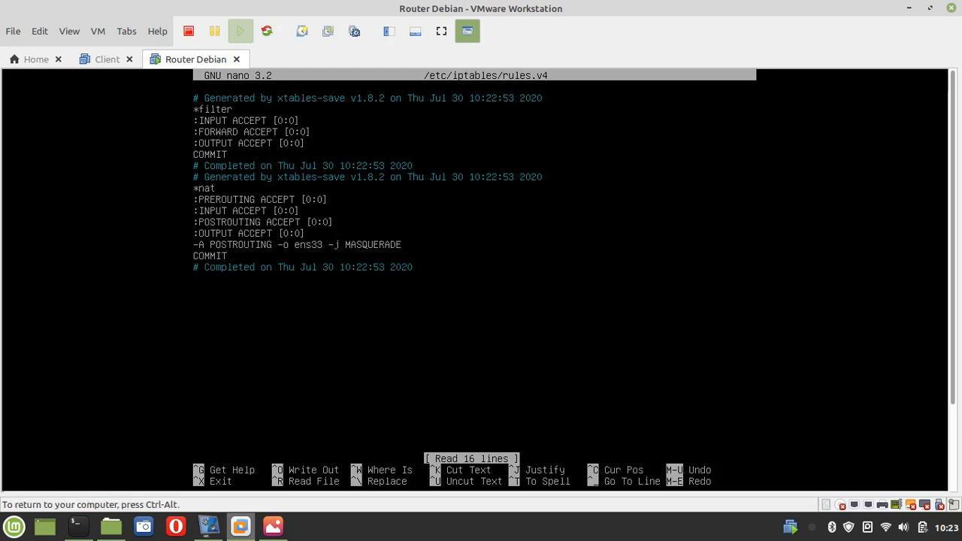
pyautogui.hotkey('ctrl', 'x')
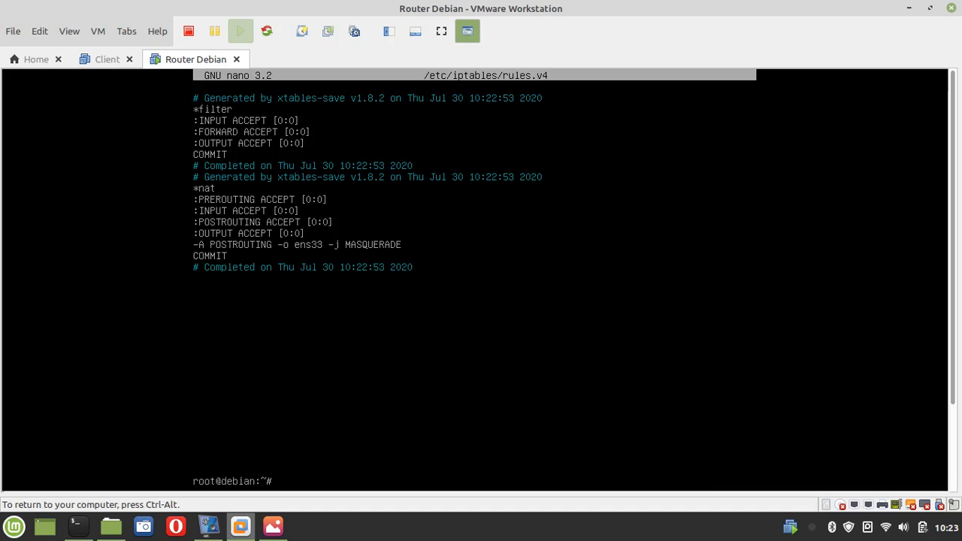
# Confirm the Client VM's network adapter is Host-only, save the settings, and power on the Client
pyautogui.hotkey('ctrl', 'alt')
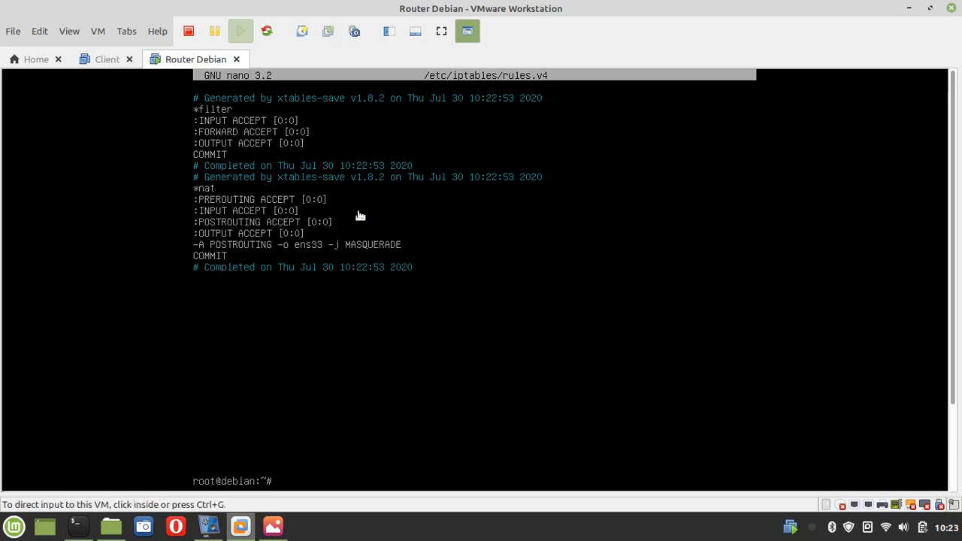
pyautogui.click(104, 66)
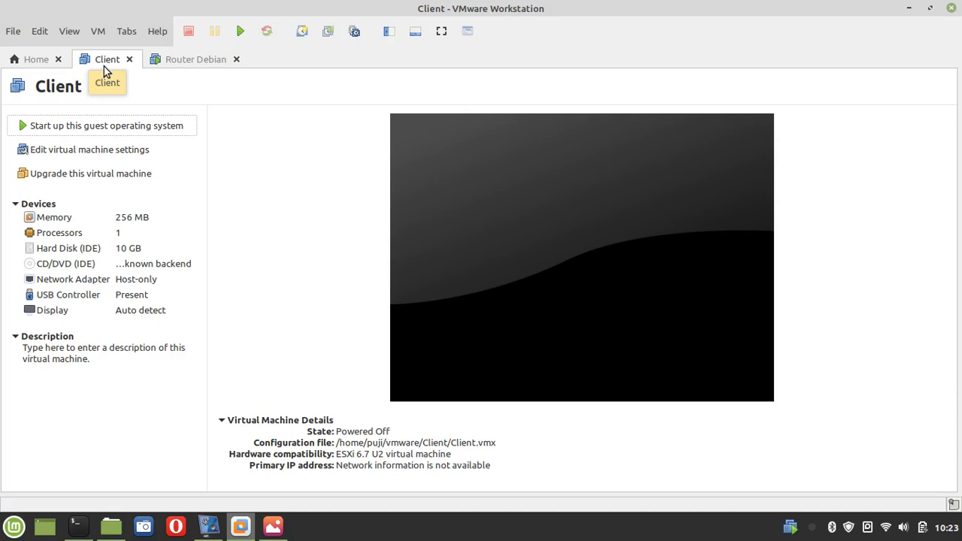
pyautogui.click(80, 153)
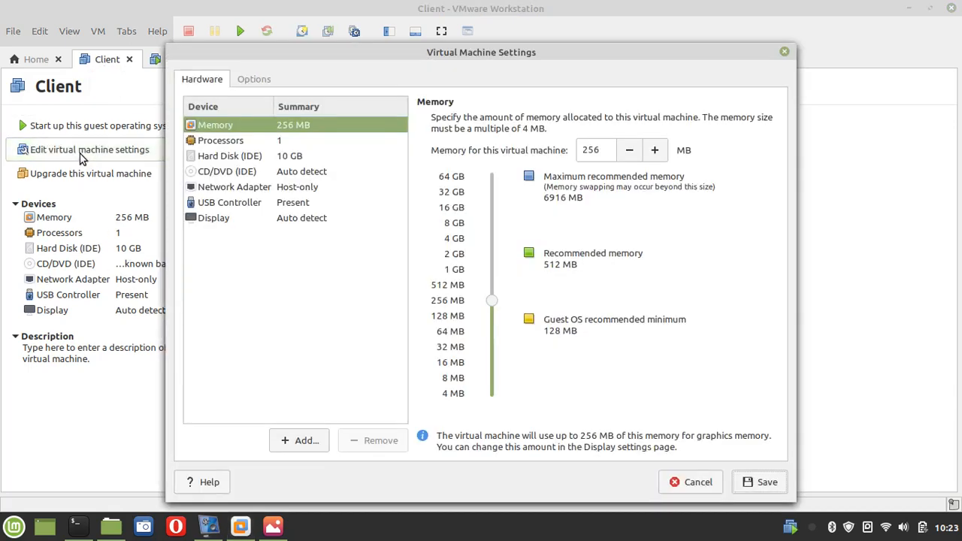
pyautogui.click(236, 189)
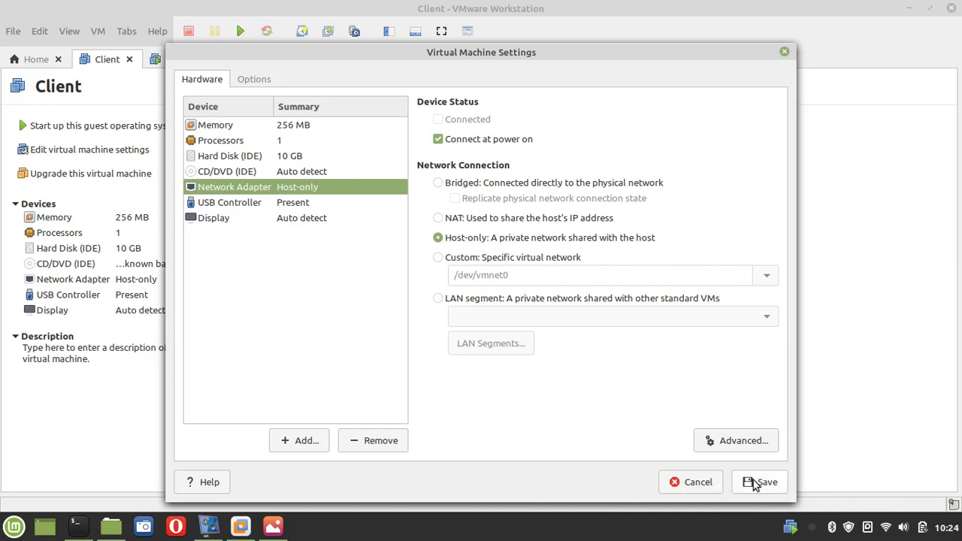
pyautogui.click(274, 526)
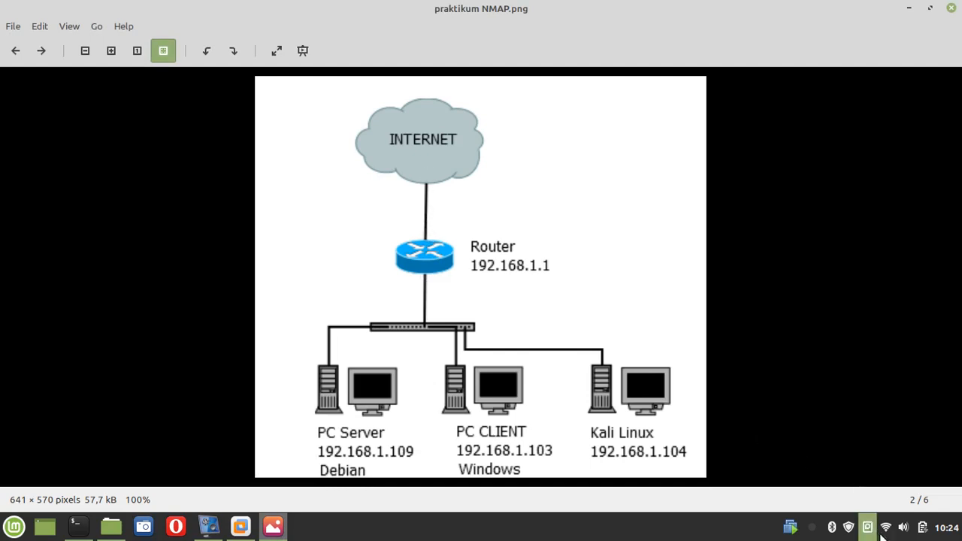
pyautogui.click(248, 530)
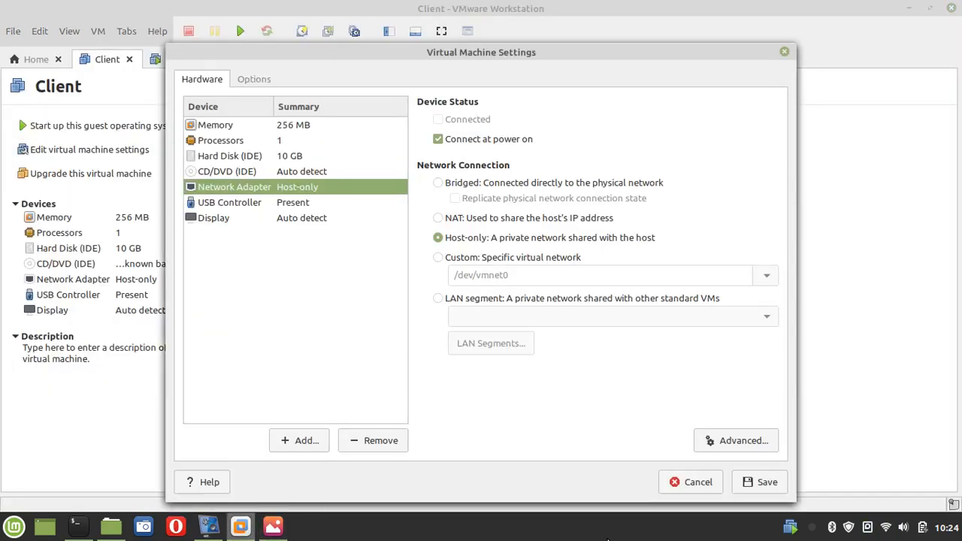
pyautogui.click(761, 482)
pyautogui.click(102, 127)
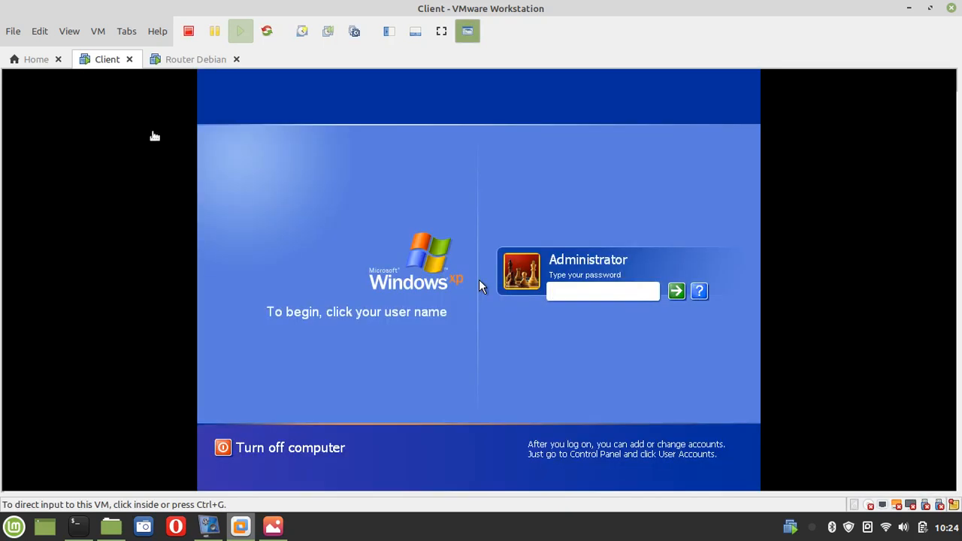
# Log on as Administrator with the account password, dismiss the display balloon, and open Start
pyautogui.click(573, 296)
pyautogui.write('●●●●●')
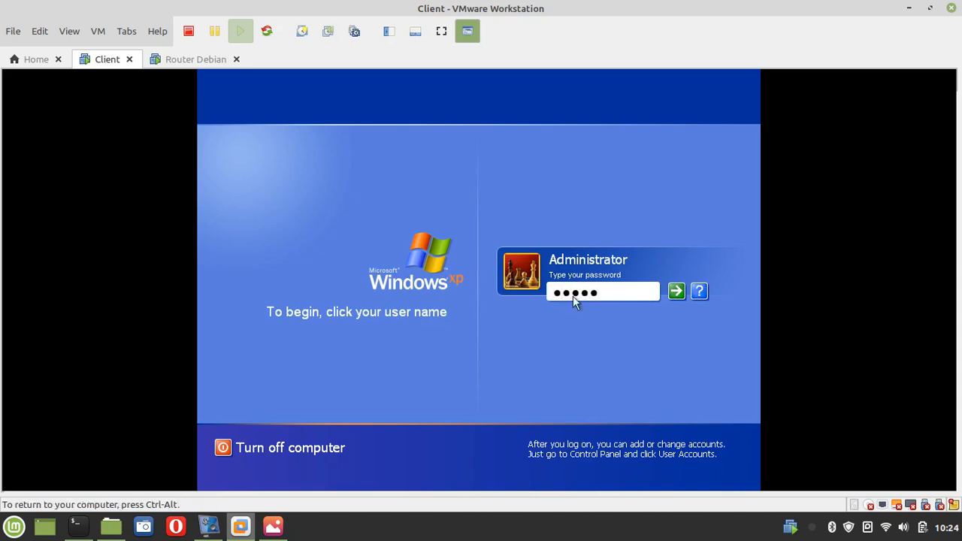
pyautogui.press('Return')
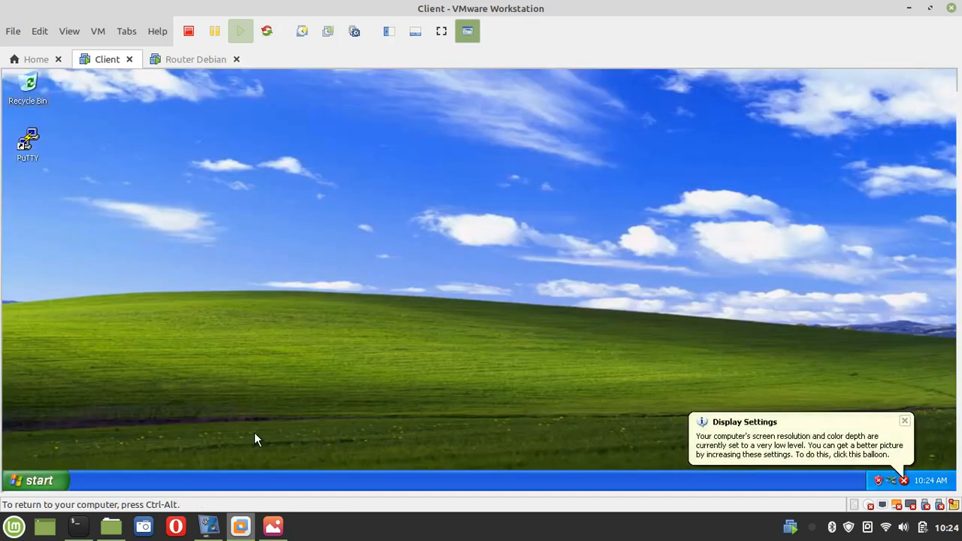
pyautogui.click(905, 421)
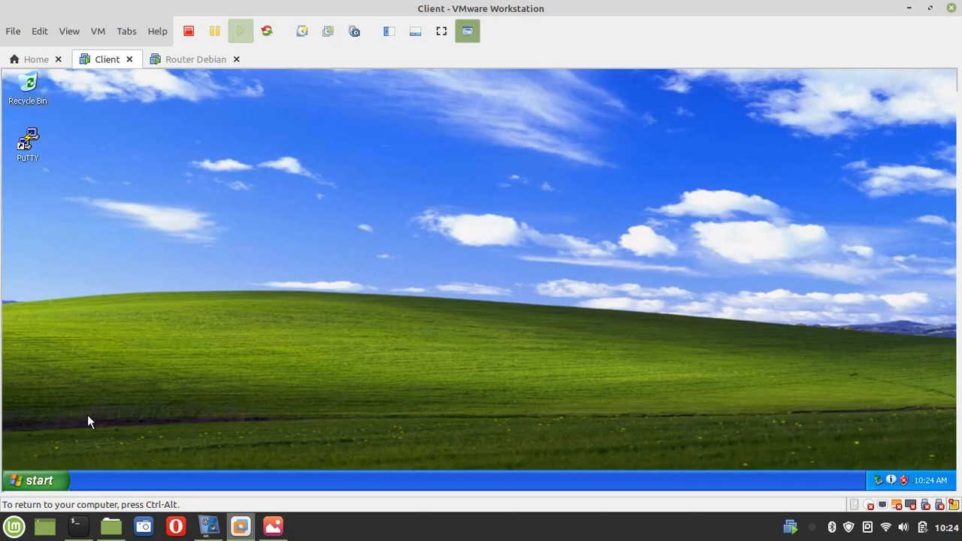
pyautogui.click(37, 482)
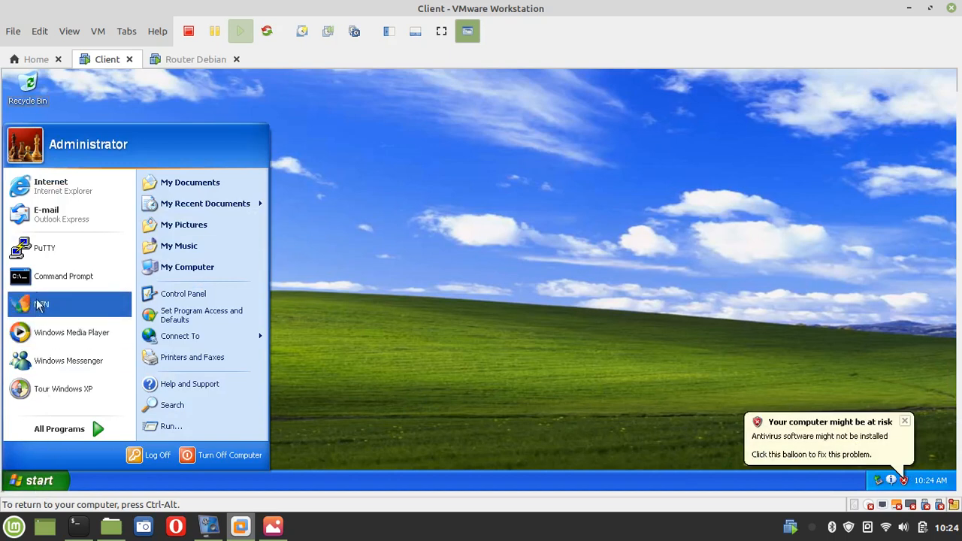
# In a Command Prompt, run ipconfig to show IP 10.20.30.5, mask 255.255.255.0, gateway 10.20.30.1
pyautogui.click(33, 273)
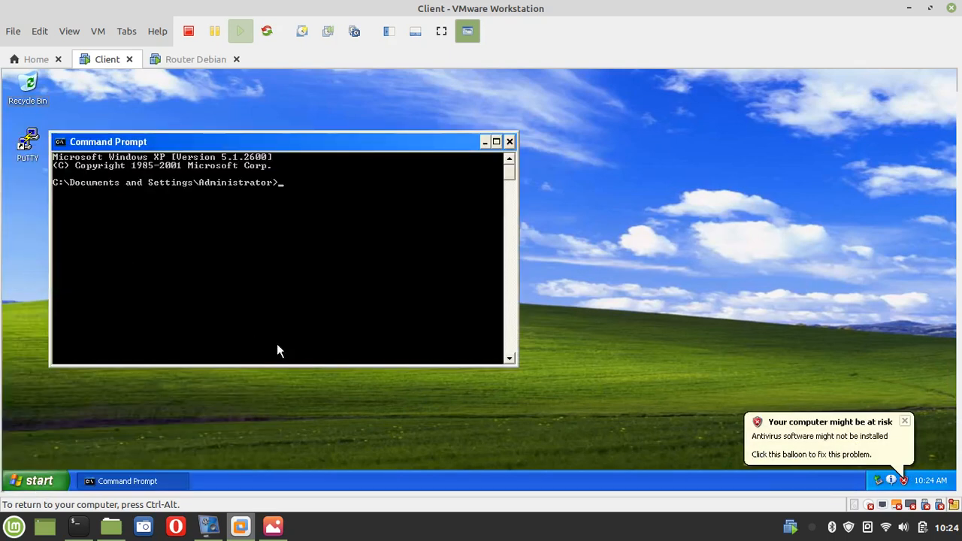
pyautogui.write('ip')
pyautogui.press('BackSpace')
pyautogui.press('BackSpace')
pyautogui.write('ifconfig')
pyautogui.press('Return')
pyautogui.write('i')
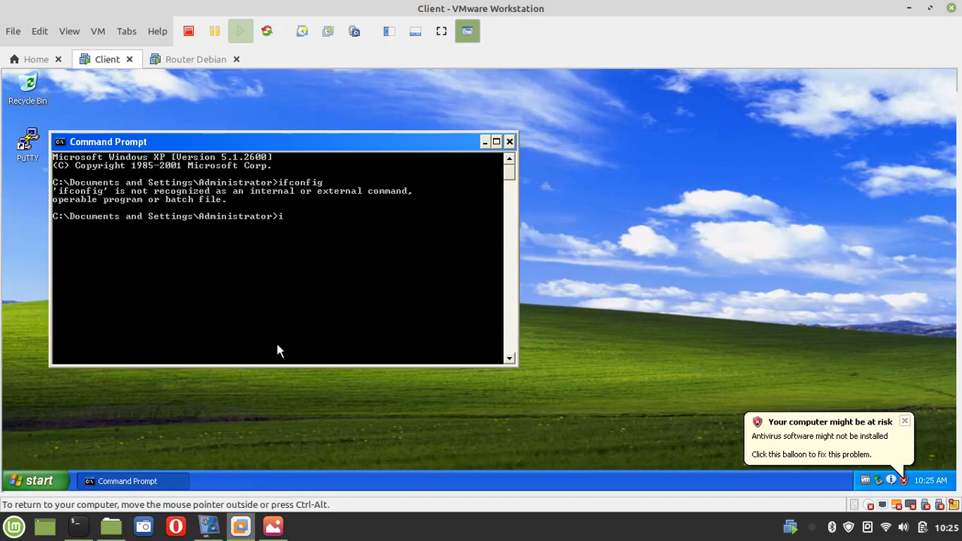
pyautogui.write('pconfig')
pyautogui.press('Return')
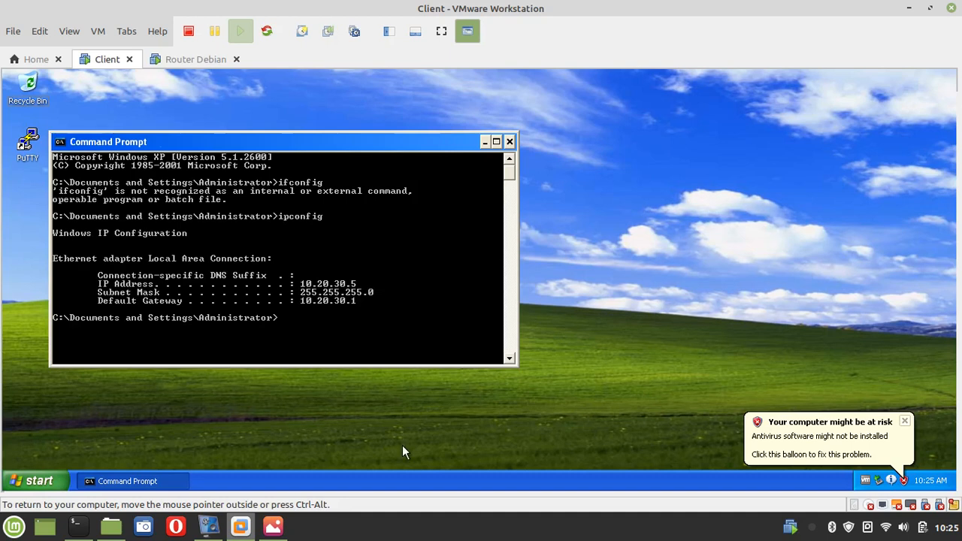
# Browse from My Computer through Control Panel to the Network Connections folder
pyautogui.click(34, 481)
pyautogui.click(180, 282)
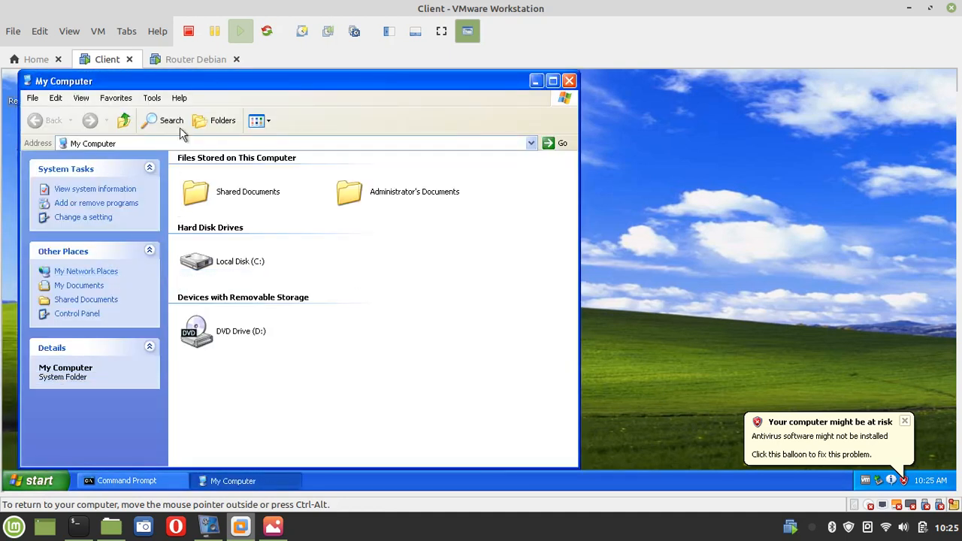
pyautogui.click(532, 144)
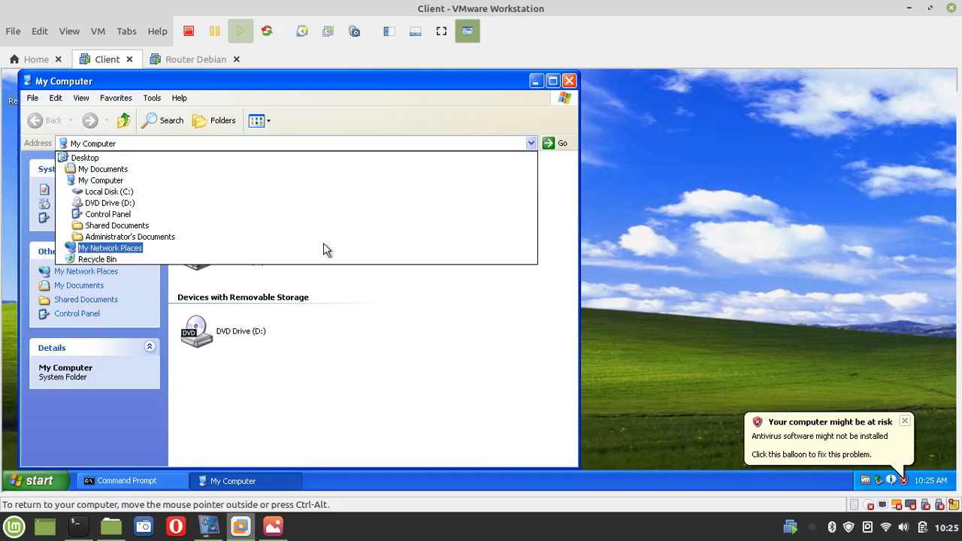
pyautogui.click(730, 337)
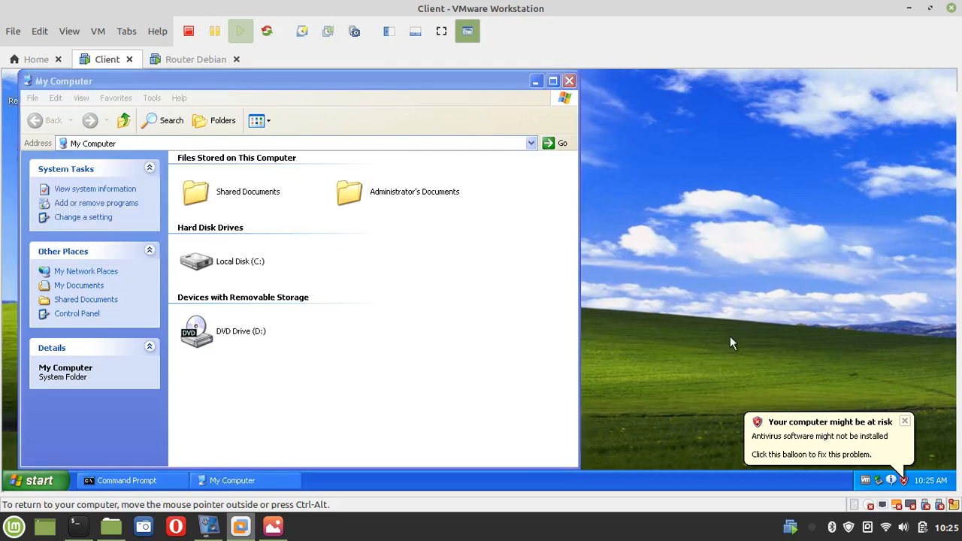
pyautogui.click(69, 314)
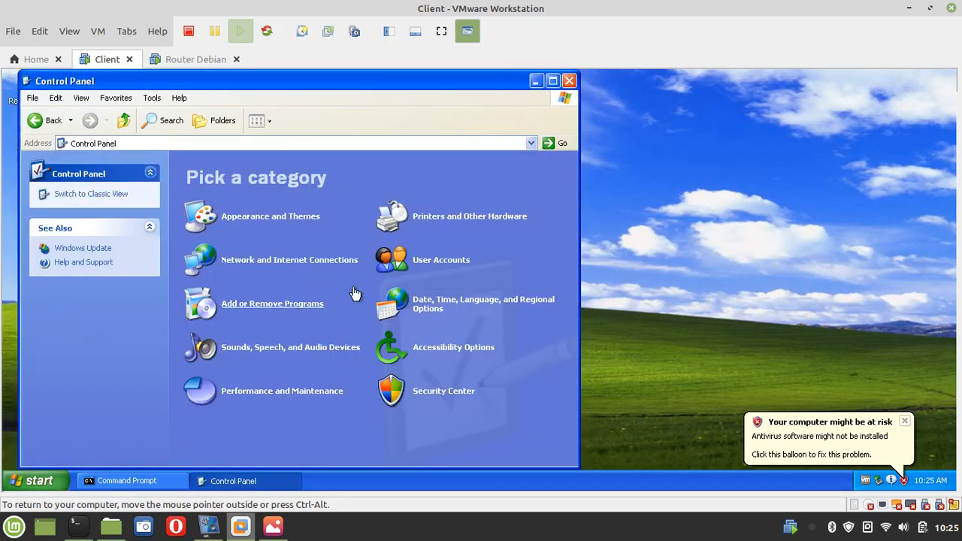
pyautogui.click(279, 260)
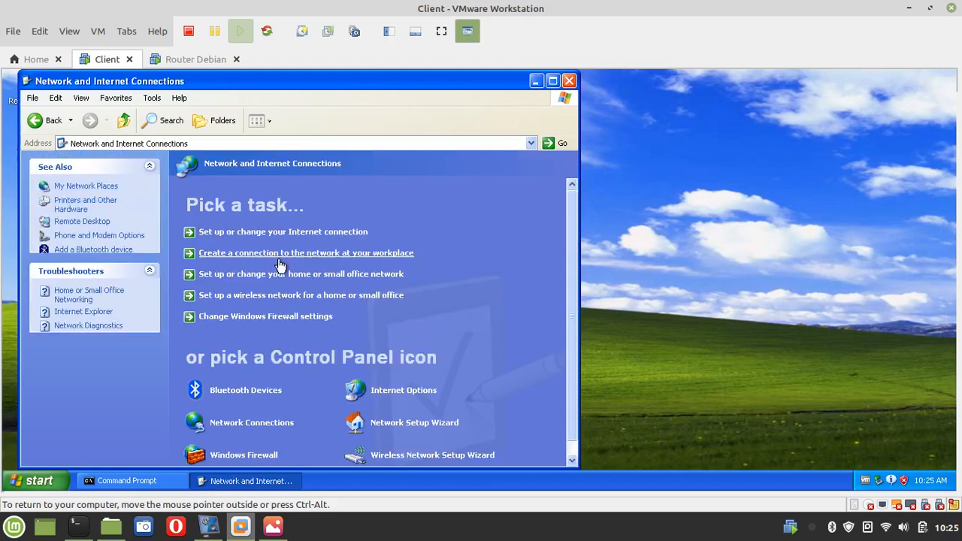
pyautogui.click(265, 424)
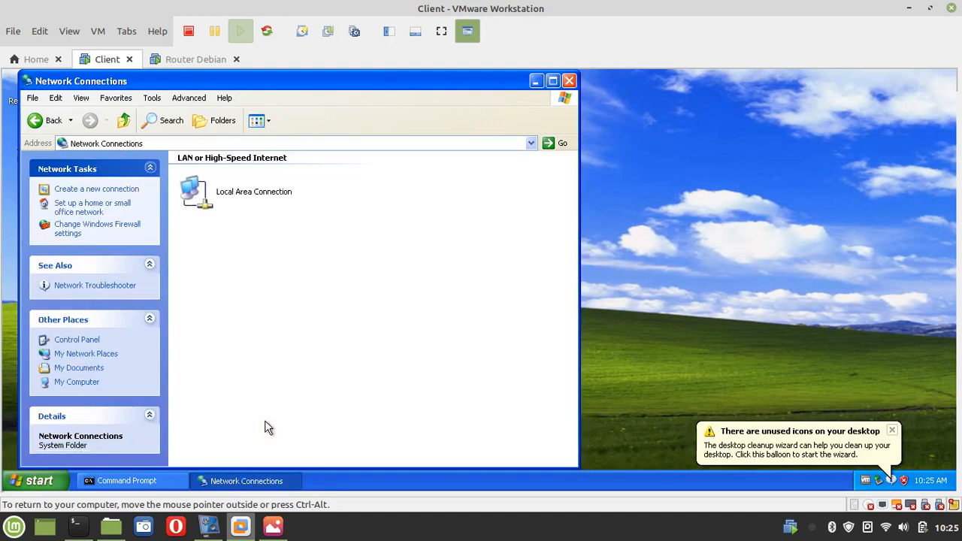
# Open Local Area Connection's TCP/IP properties showing 10.20.30.5, then bring up the network diagram
pyautogui.click(240, 189)
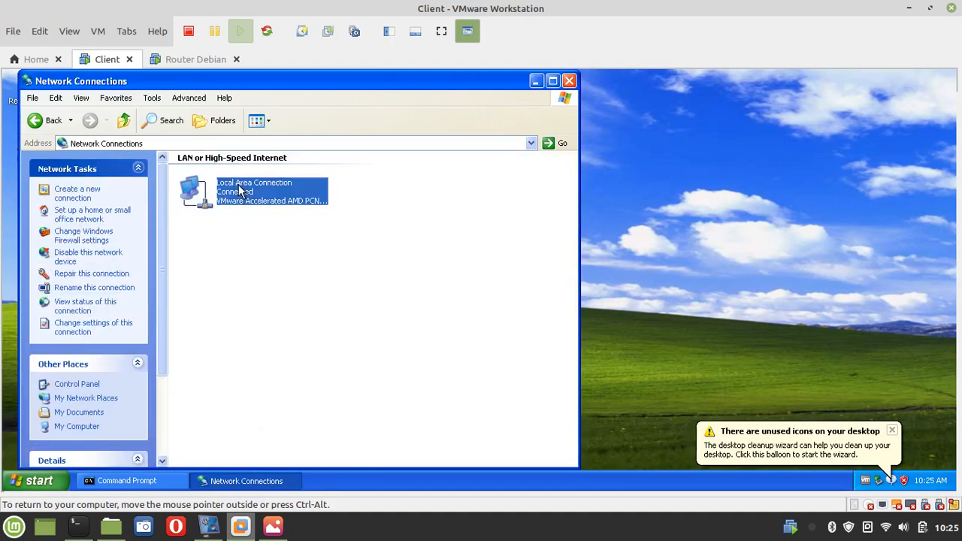
pyautogui.rightClick(241, 191)
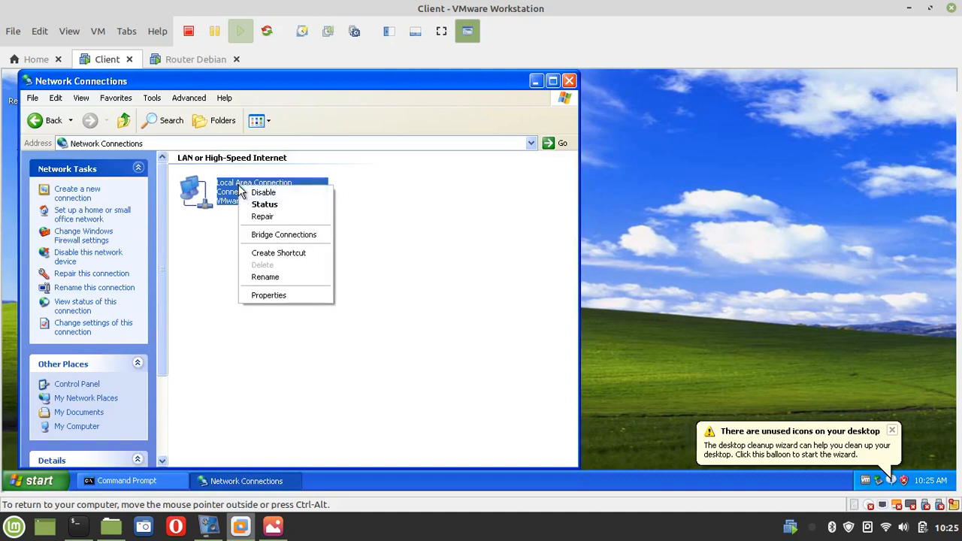
pyautogui.click(283, 293)
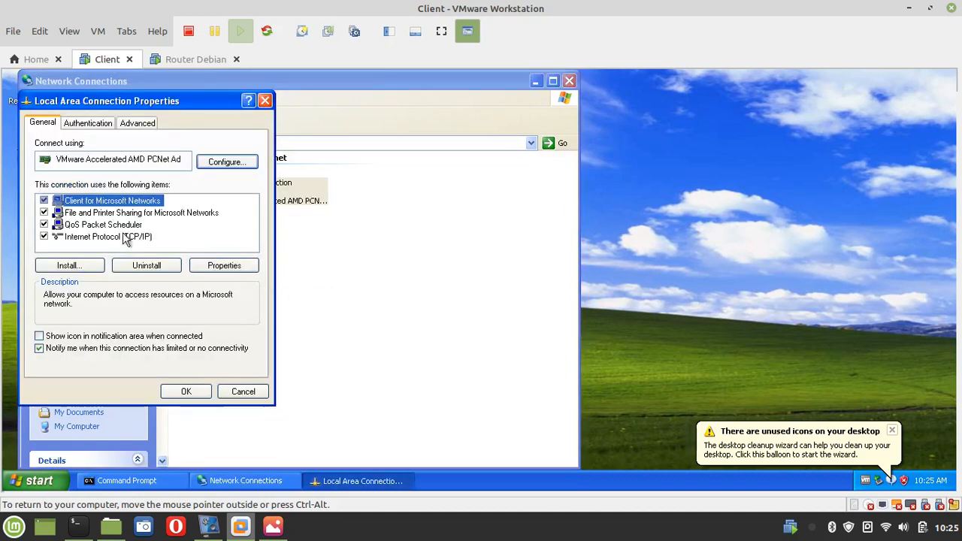
pyautogui.click(118, 238)
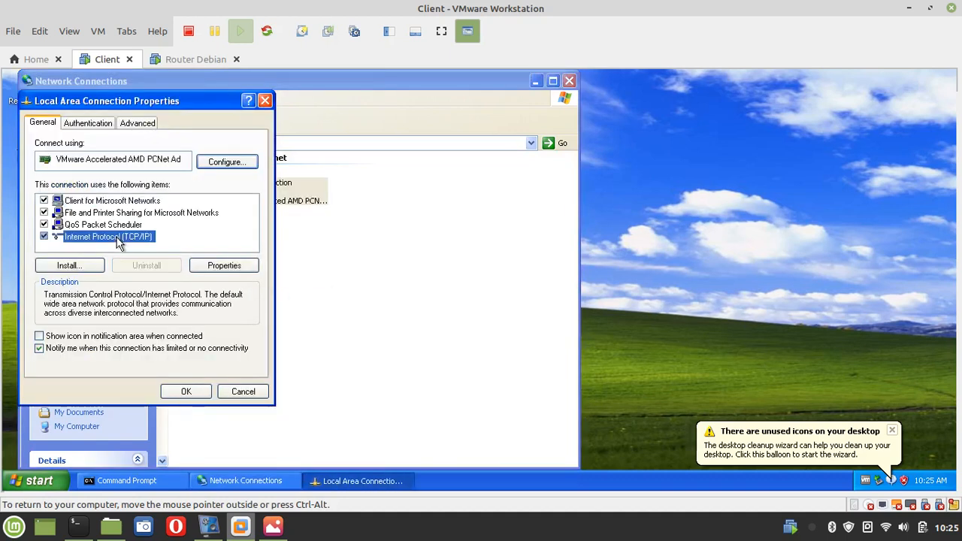
pyautogui.click(219, 266)
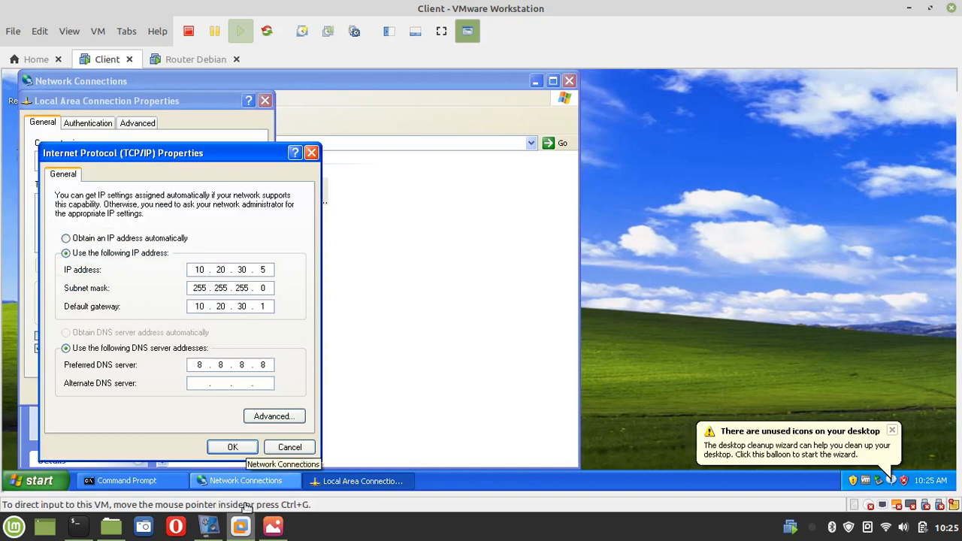
pyautogui.moveTo(275, 532)
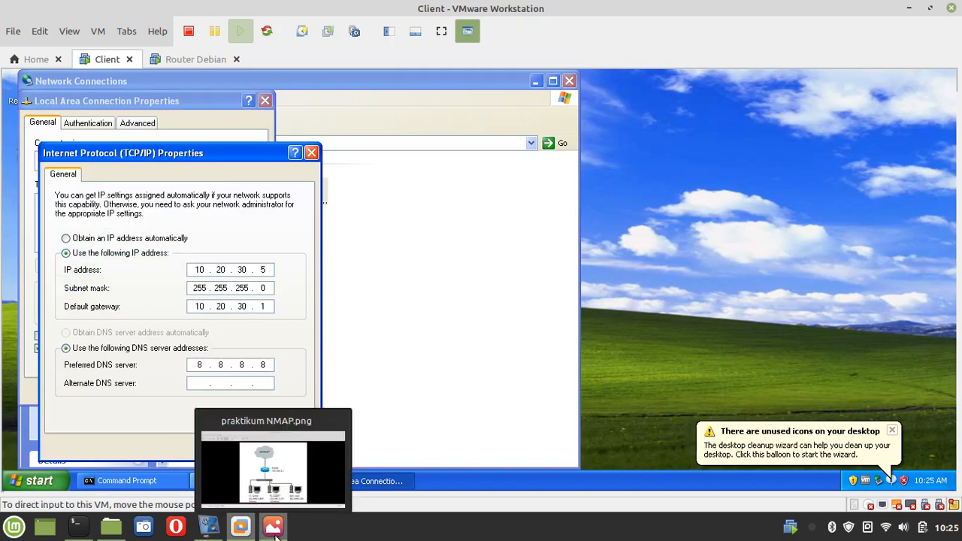
pyautogui.click(275, 531)
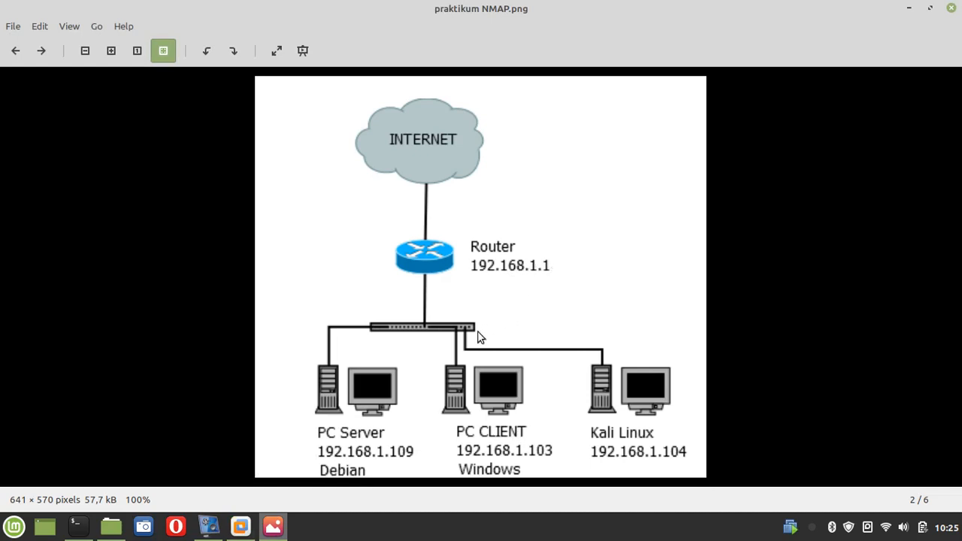
# Change the IP to 192.168.1.5 and gateway to 192.168.1.1, keeping mask and DNS 8.8.8.8, and apply
pyautogui.moveTo(241, 529)
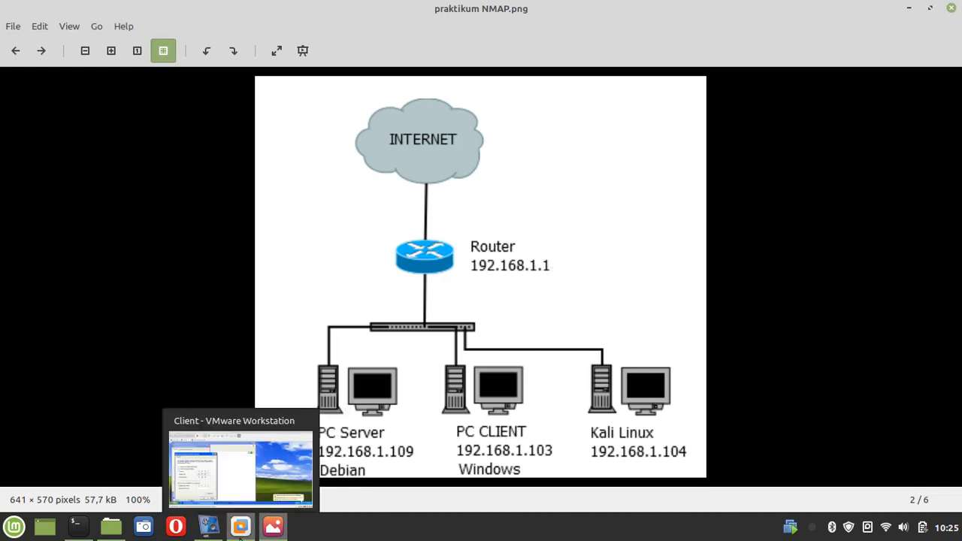
pyautogui.click(240, 528)
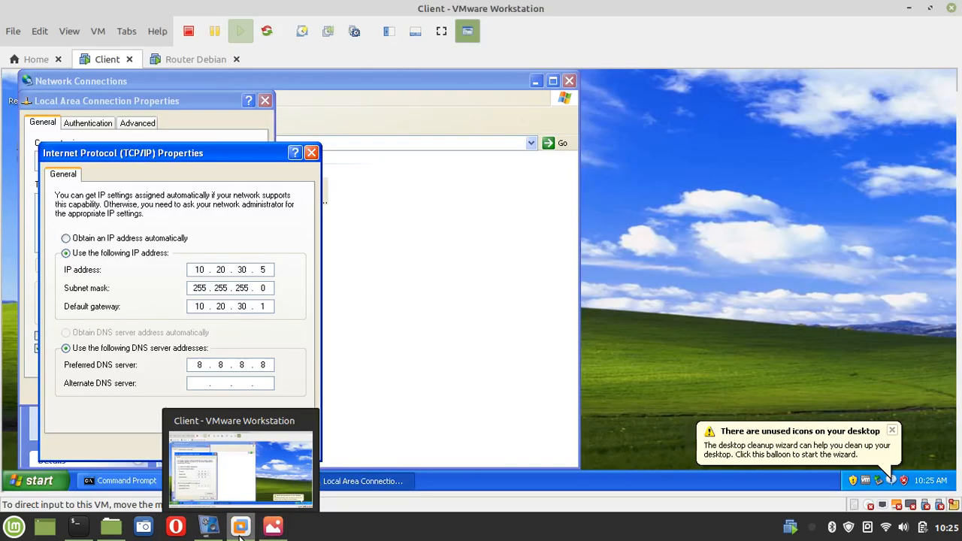
pyautogui.press('BackSpace')
pyautogui.press('BackSpace')
pyautogui.write('92 . 168 . ')
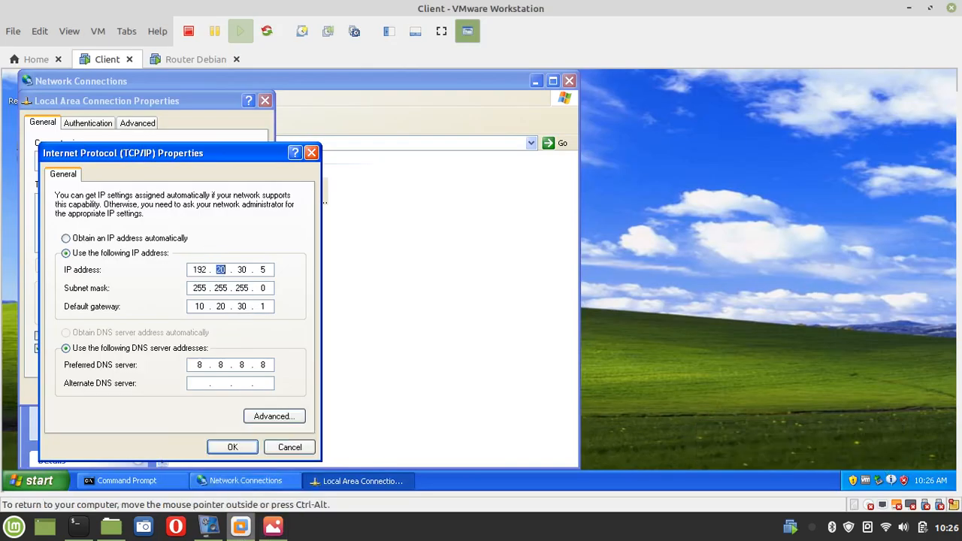
pyautogui.write('1 .')
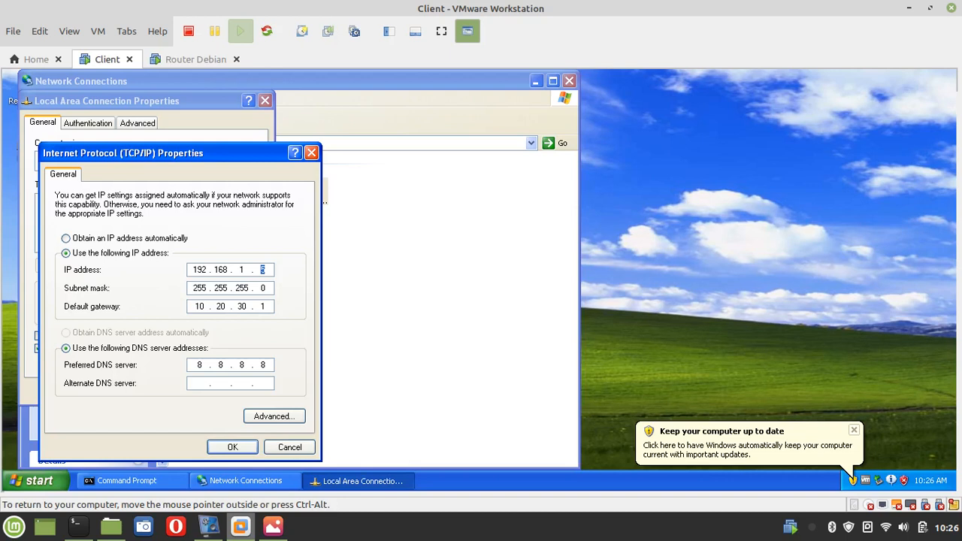
pyautogui.press('Tab')
pyautogui.press('Right')
pyautogui.doubleClick(205, 300)
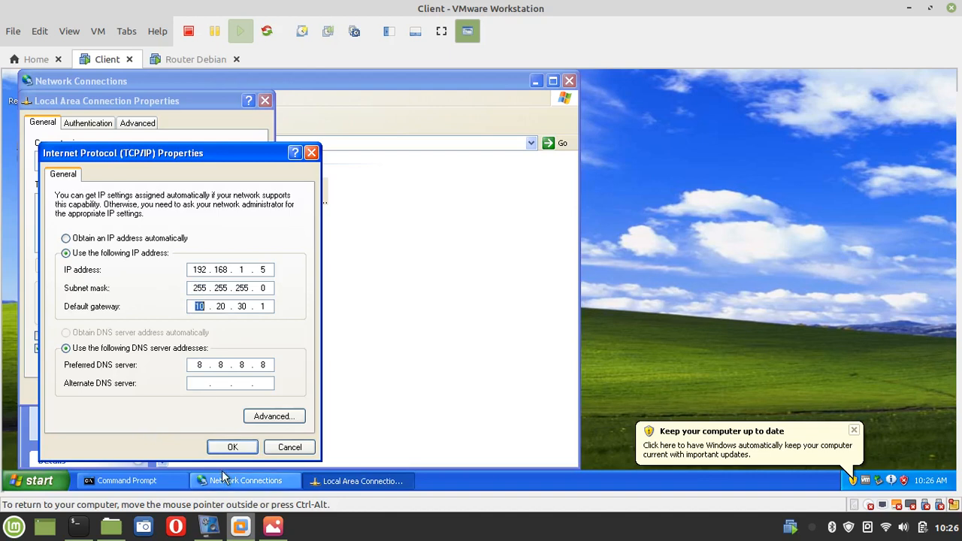
pyautogui.moveTo(242, 529)
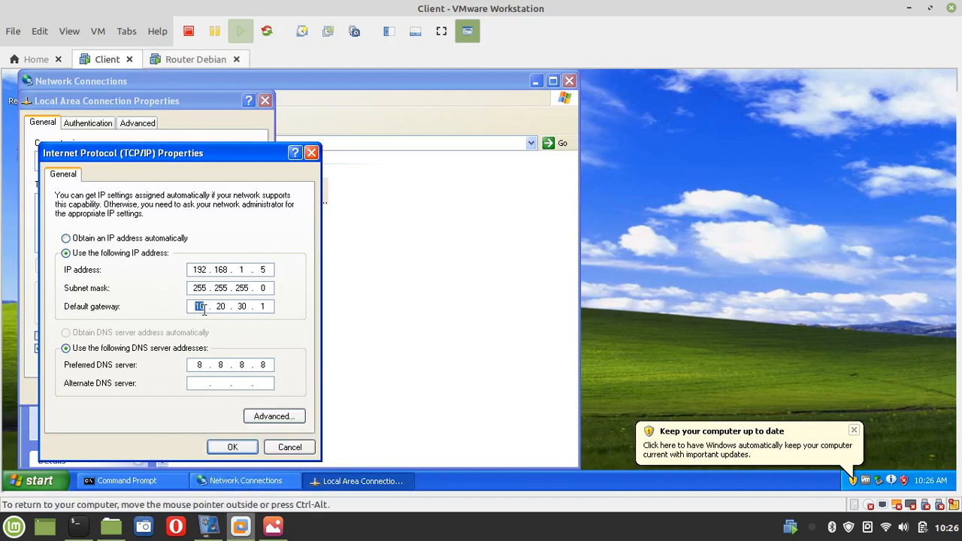
pyautogui.write('192 . 168 . 1 .')
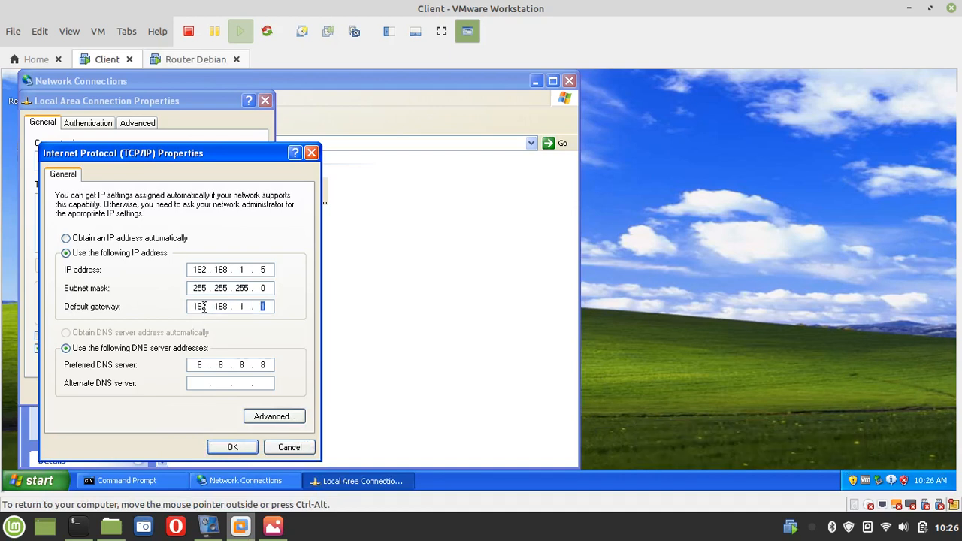
pyautogui.click(200, 367)
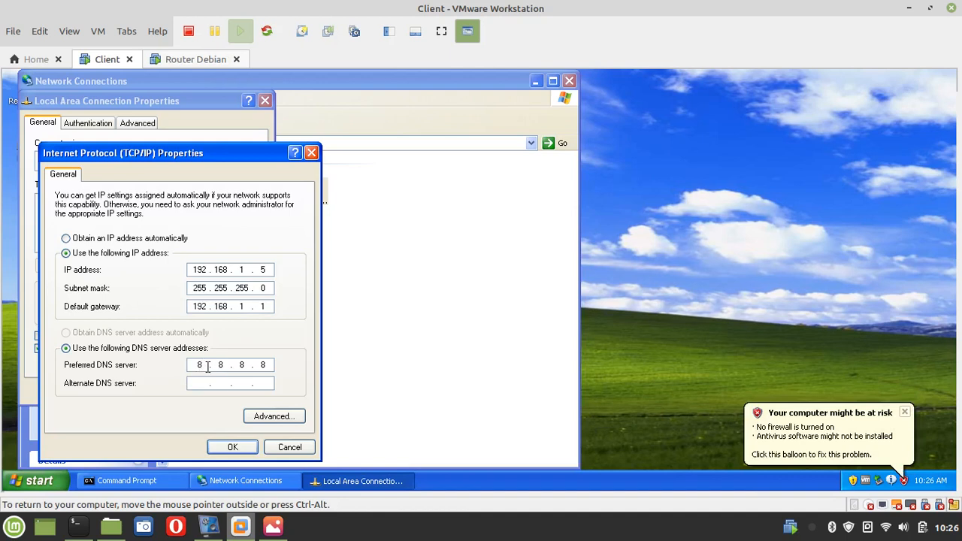
pyautogui.click(233, 448)
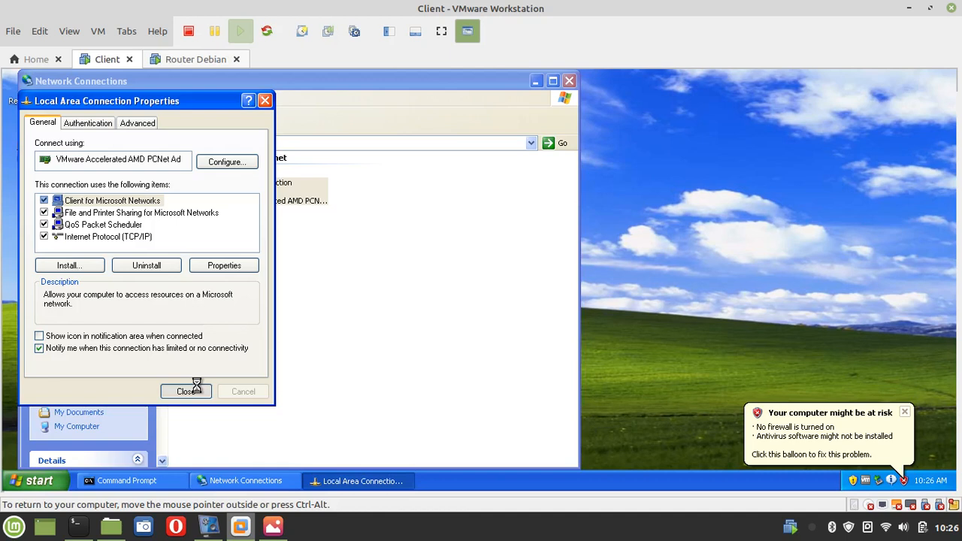
# Close the connection properties and rerun ipconfig to confirm the address 192.168.1.5
pyautogui.click(186, 391)
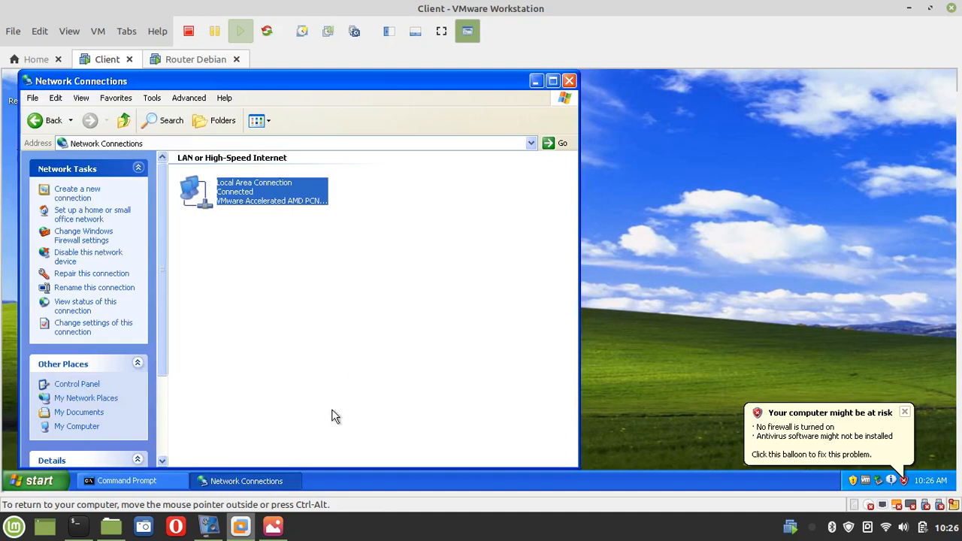
pyautogui.click(98, 481)
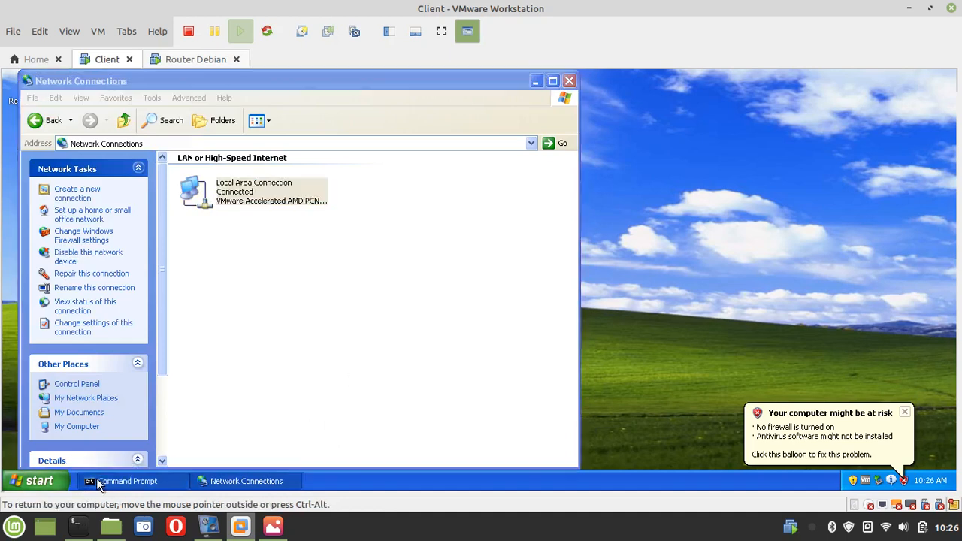
pyautogui.press('Up')
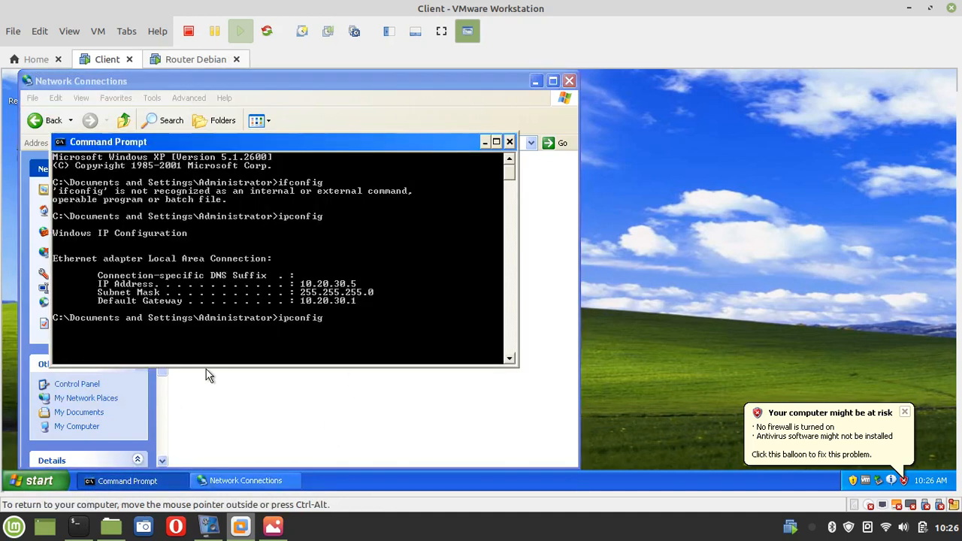
pyautogui.press('Return')
# Ping 8.8.8.8 and stop it after three successful replies
pyautogui.write('ping 8.8.8.8')
pyautogui.press('Return')
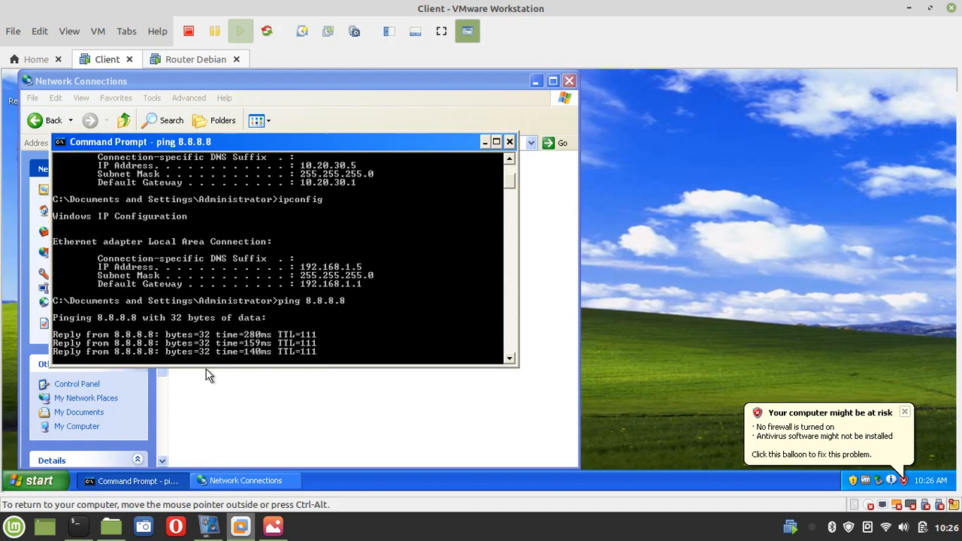
pyautogui.hotkey('ctrl', 'c')
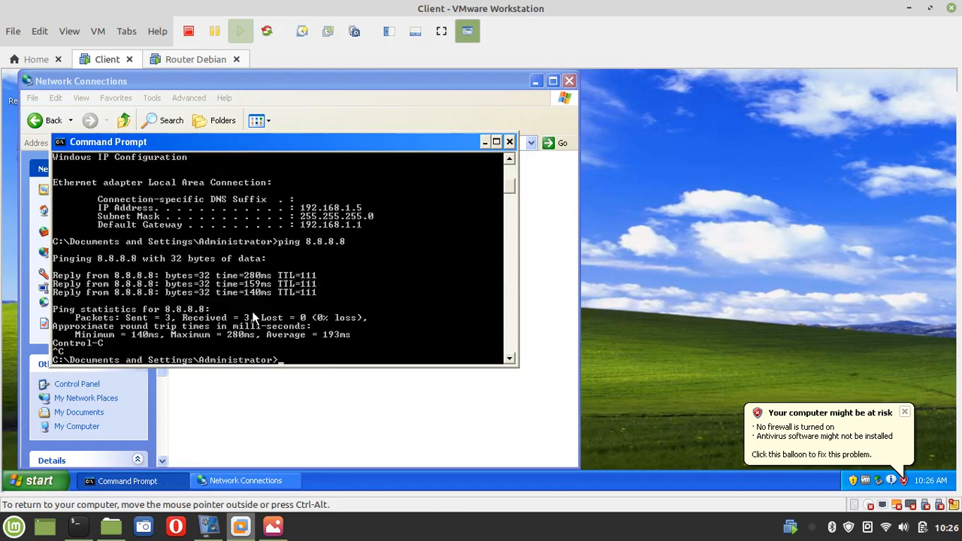
# Launch Internet Explorer and load google.com
pyautogui.click(39, 481)
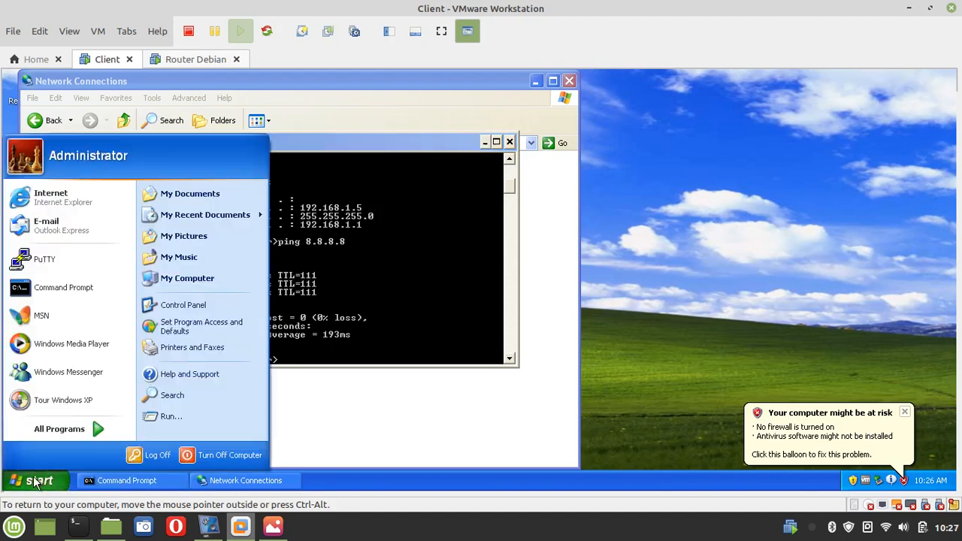
pyautogui.click(45, 199)
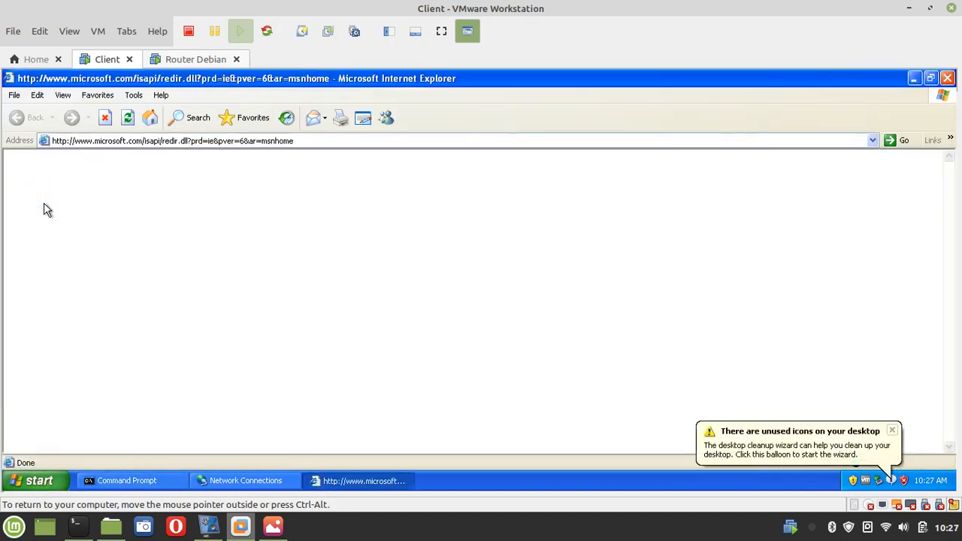
pyautogui.click(185, 145)
pyautogui.write('goog')
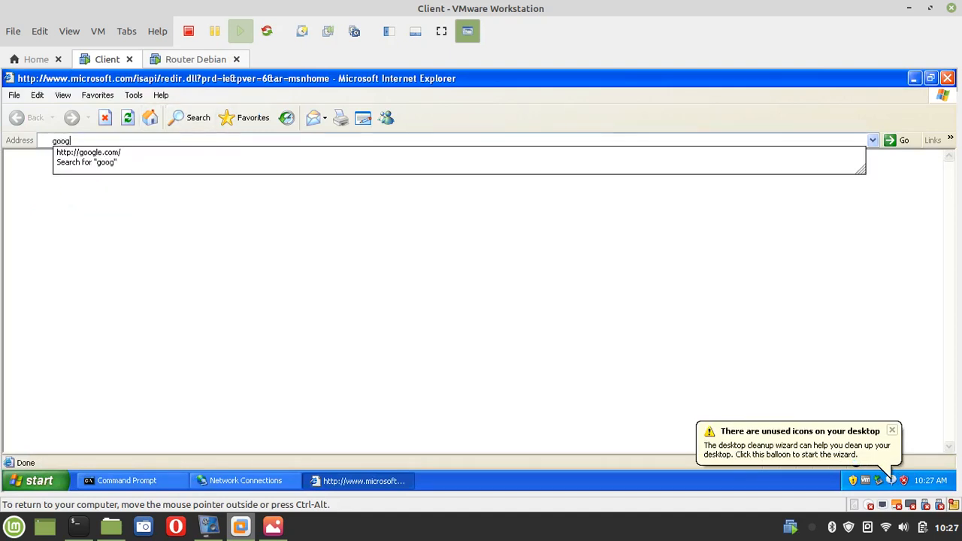
pyautogui.write('le.com')
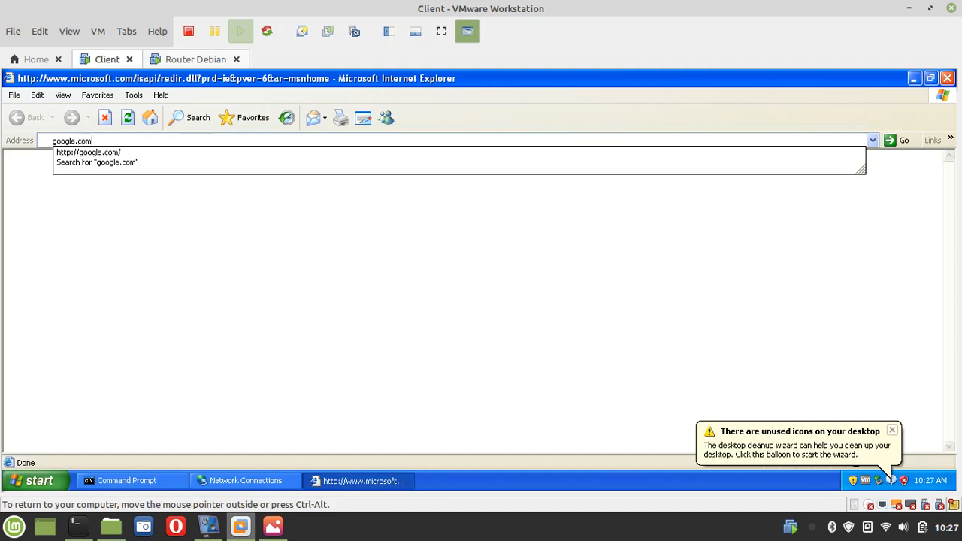
pyautogui.press('Return')
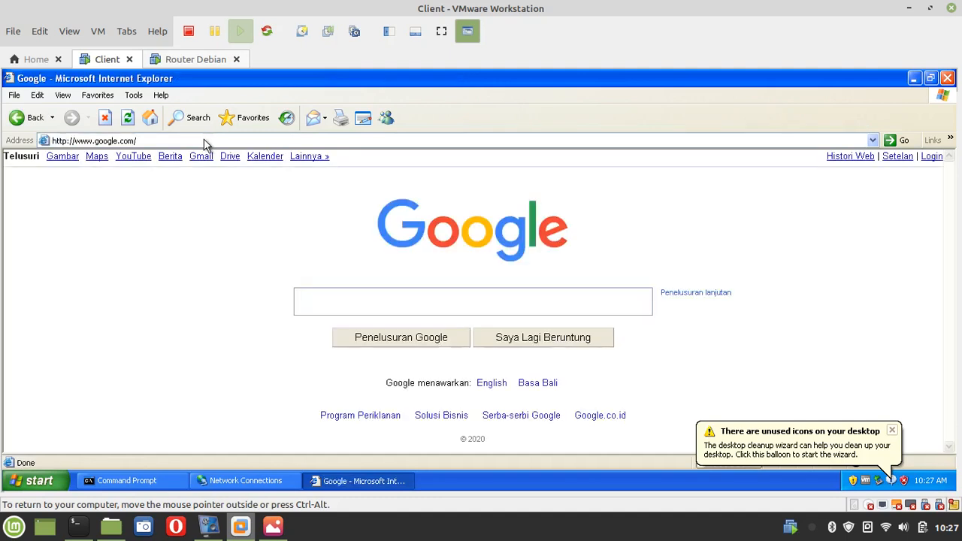
# Search Google for 'internet gateway' and dismiss the AutoComplete offer to view the results
pyautogui.click(385, 298)
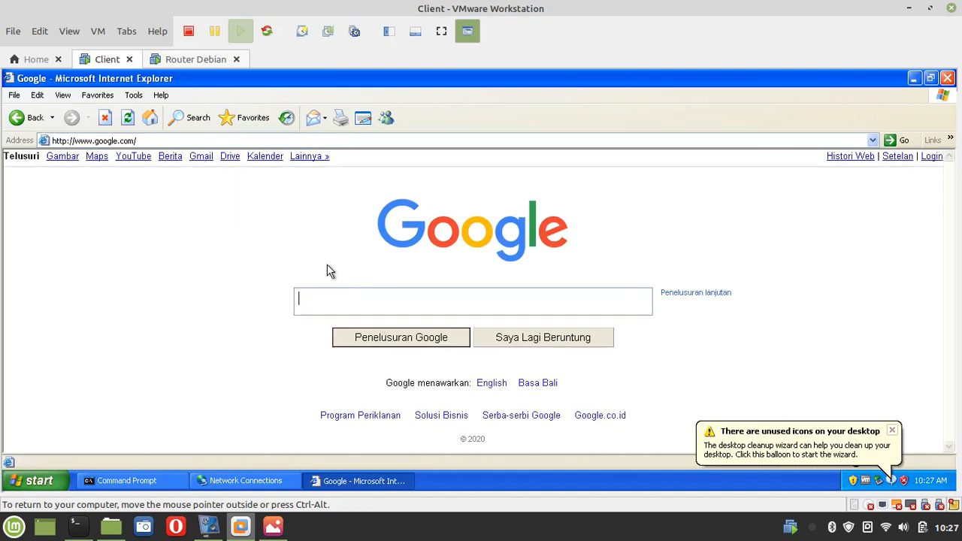
pyautogui.write('internet gateway')
pyautogui.press('Return')
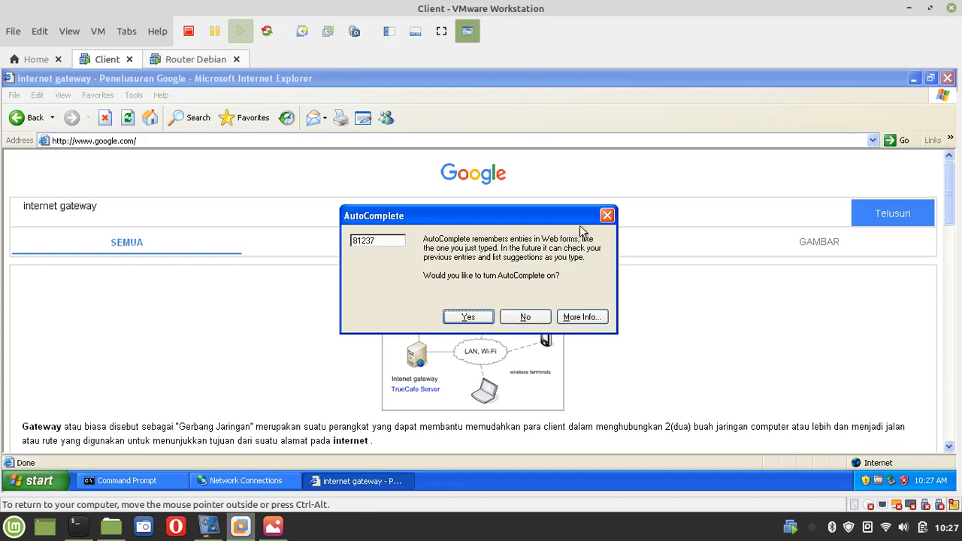
pyautogui.click(608, 215)
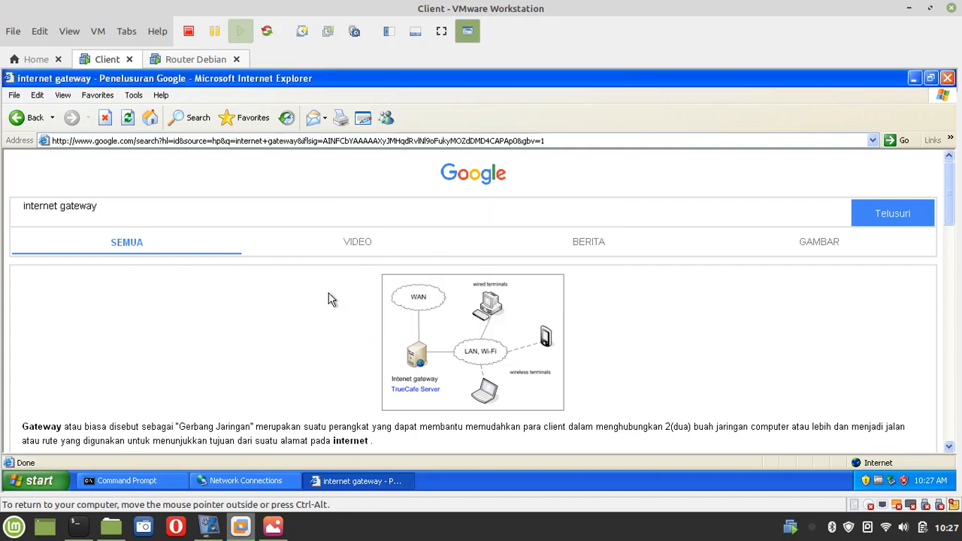
pyautogui.scroll(-6, 331, 299)
pyautogui.scroll(6, 331, 299)
pyautogui.scroll(-15, 331, 299)
pyautogui.scroll(8, 331, 298)
pyautogui.scroll(7, 331, 299)
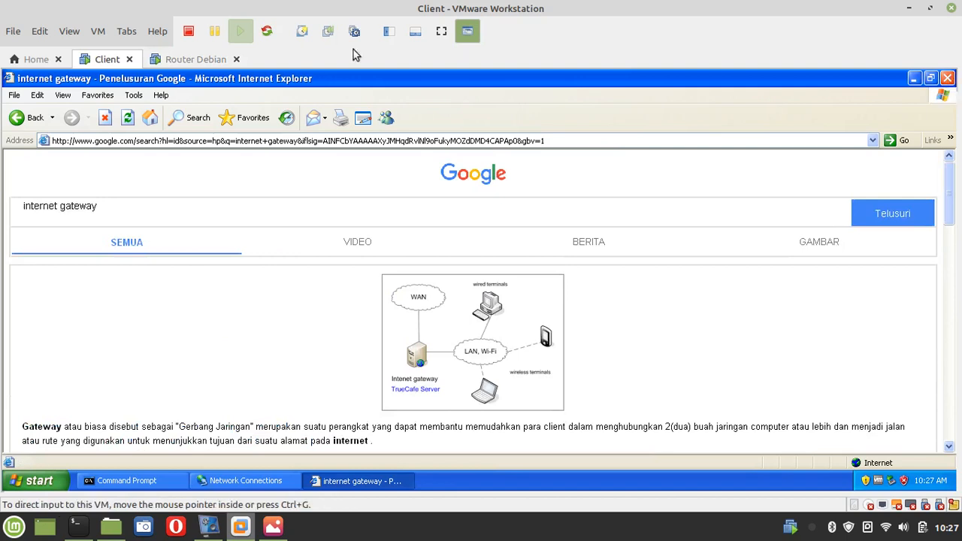
# Shut down the Router Debian VM with the halt command
pyautogui.click(195, 65)
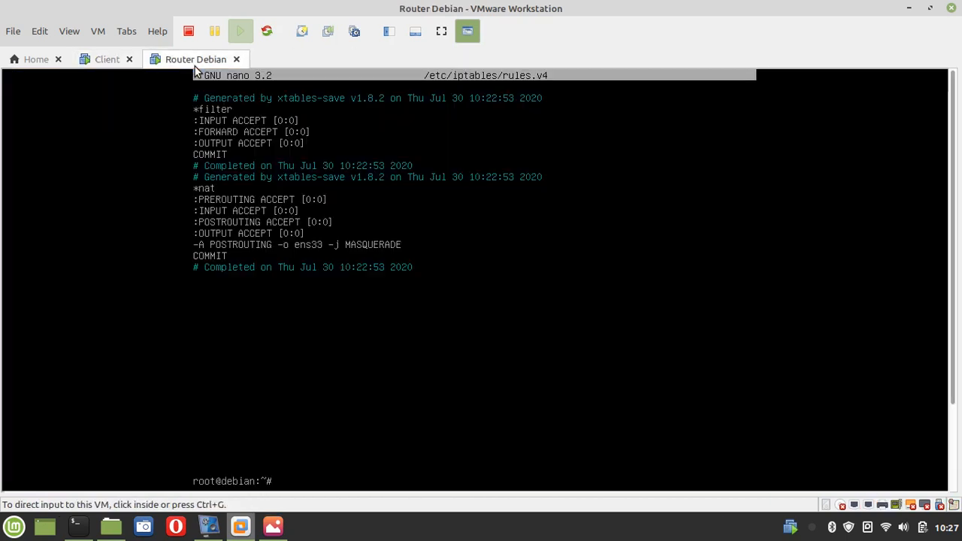
pyautogui.click(349, 324)
pyautogui.write('halt')
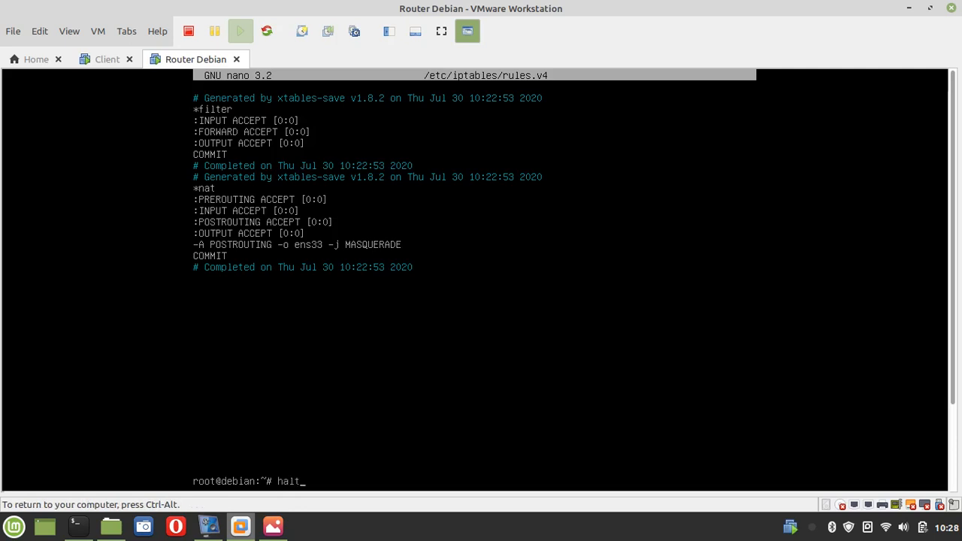
pyautogui.press('Return')
pyautogui.hotkey('ctrl', 'alt')
# On the Client VM, close Internet Explorer, the Command Prompt and Network Connections
pyautogui.click(102, 60)
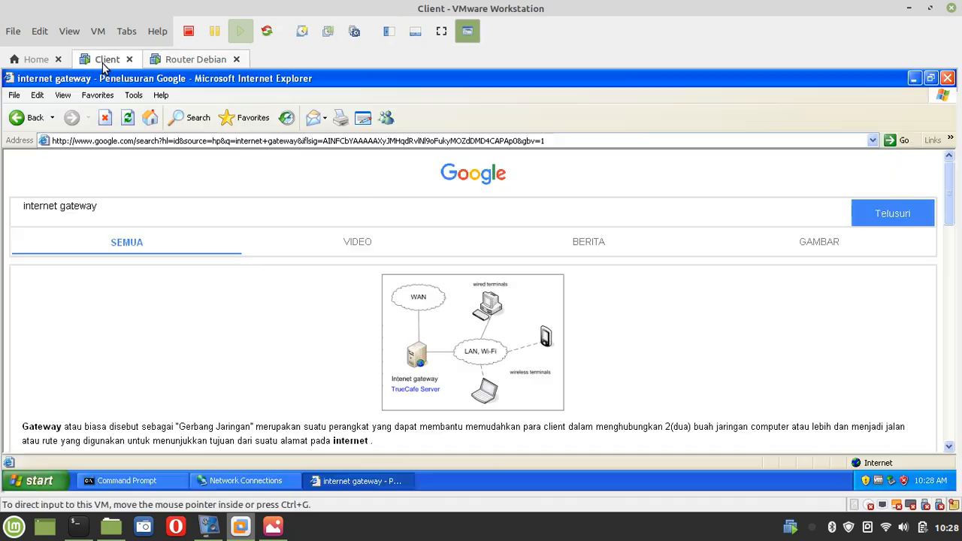
pyautogui.click(948, 79)
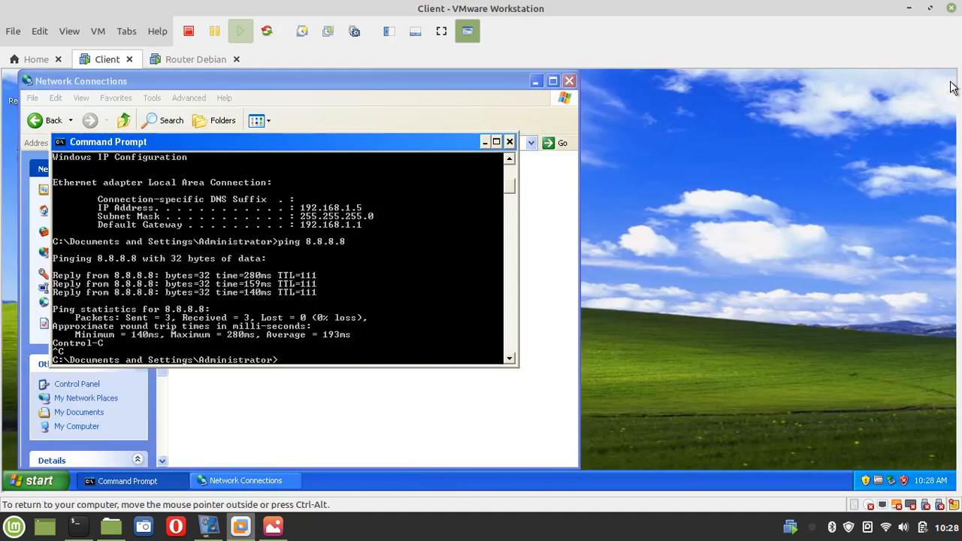
pyautogui.click(509, 143)
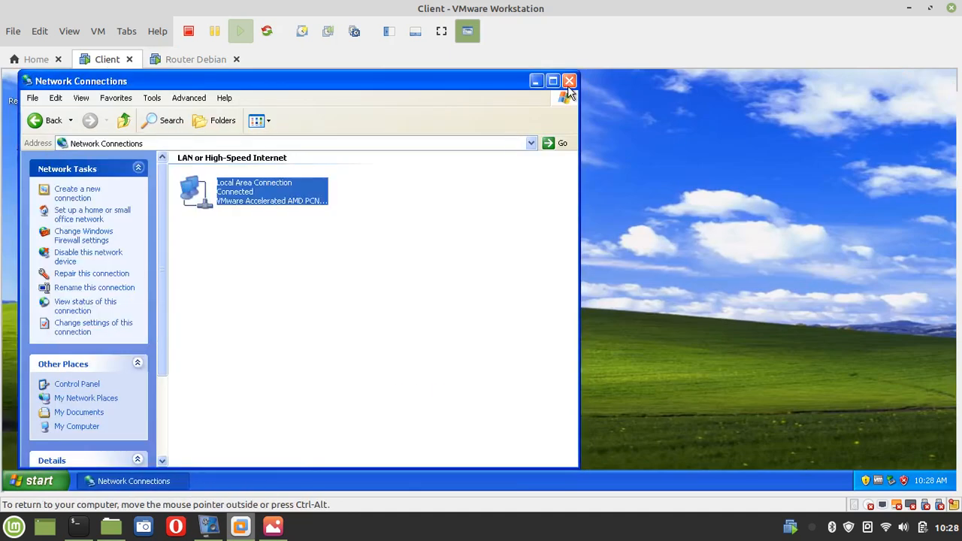
pyautogui.click(570, 81)
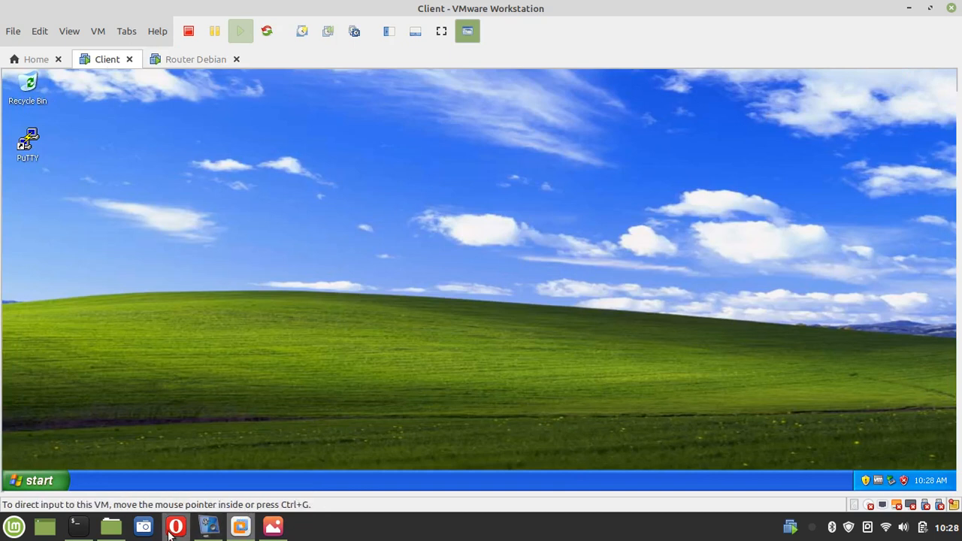